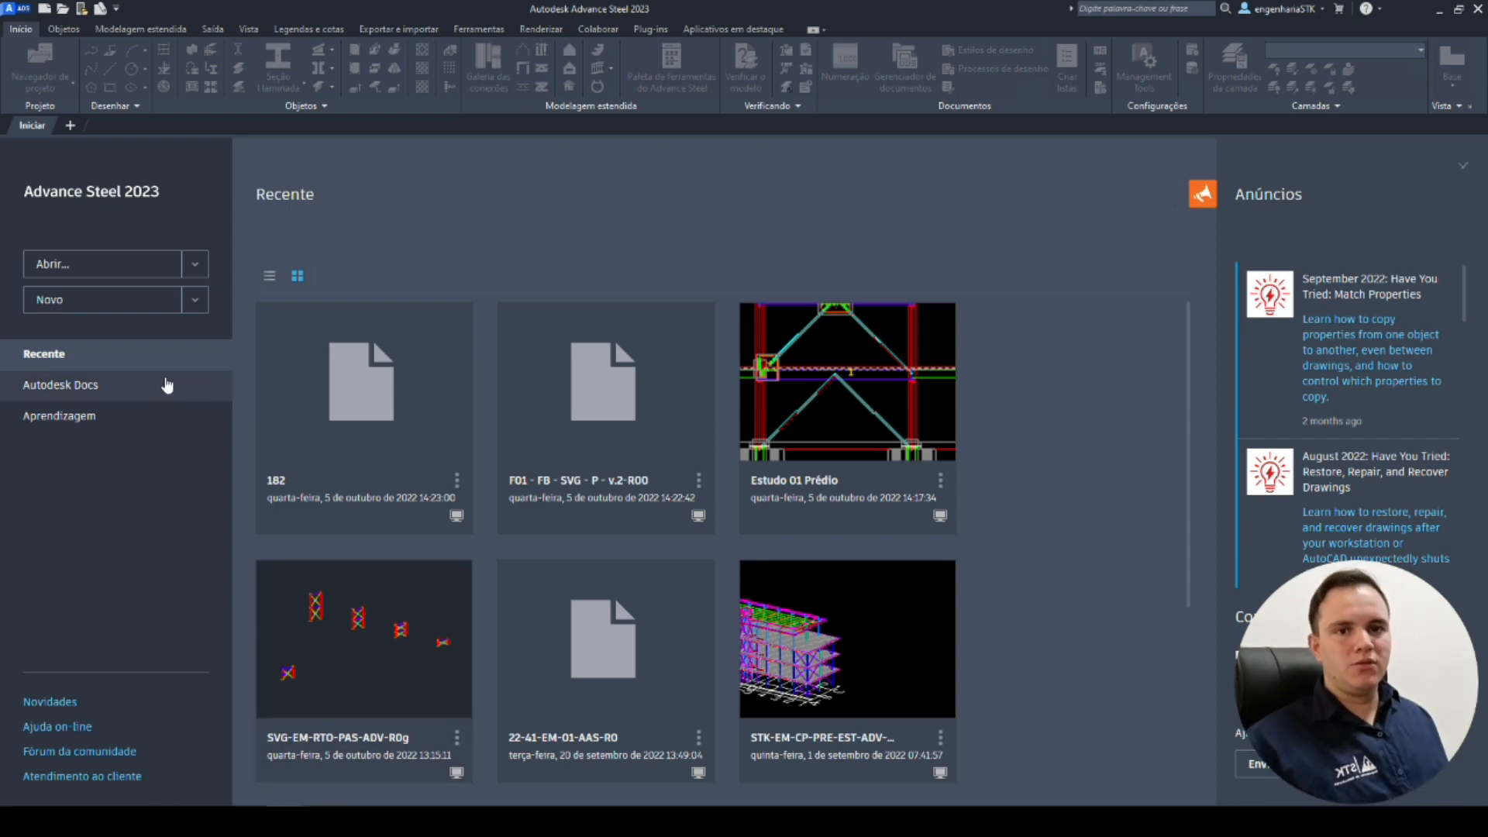
Create a new blank drawing.
click(195, 300)
click(95, 361)
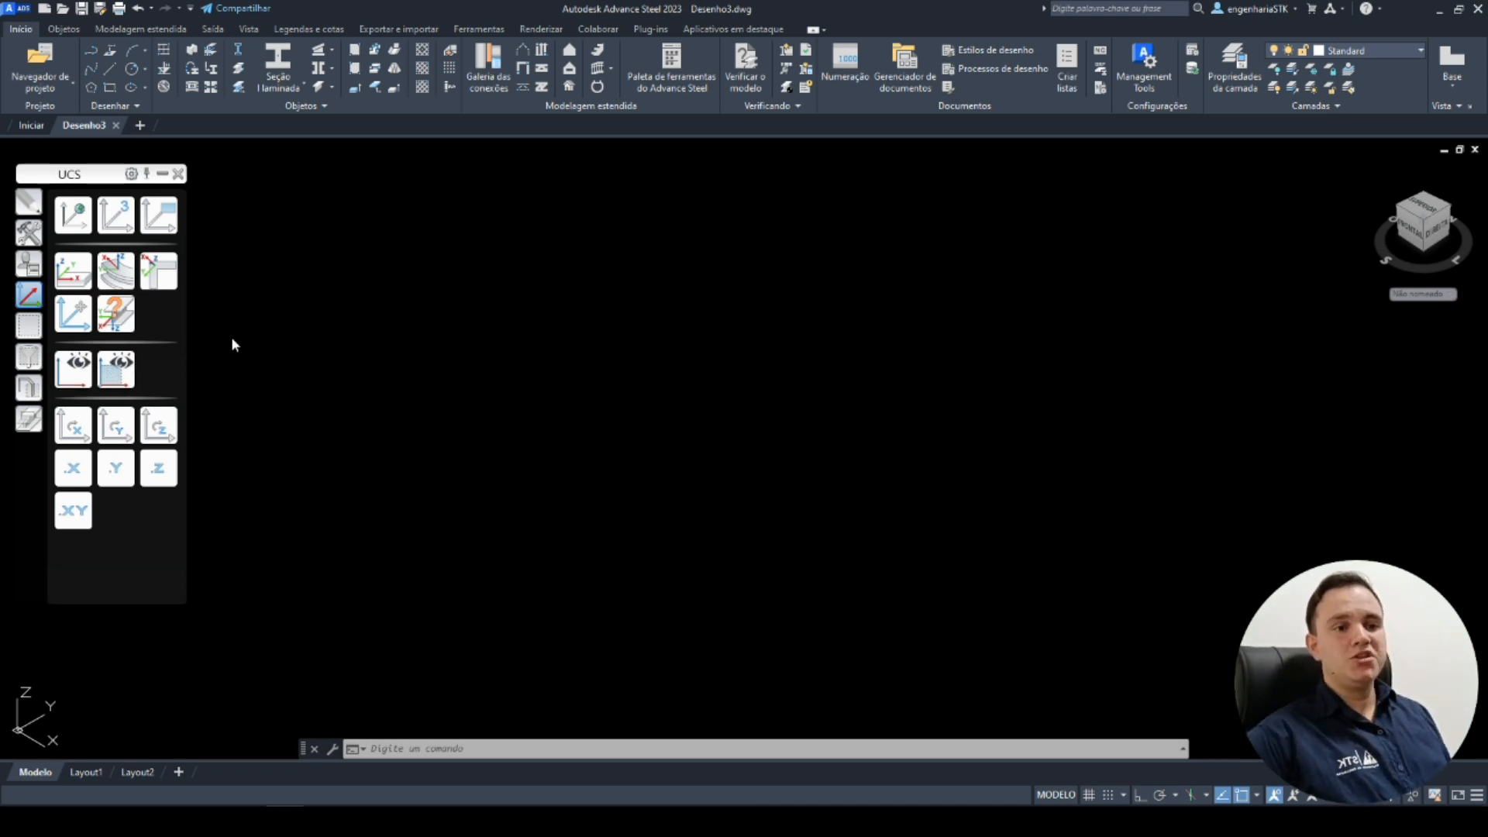
middle_drag(290, 633, 672, 564)
middle_drag(587, 615, 914, 463)
middle_drag(663, 585, 647, 496)
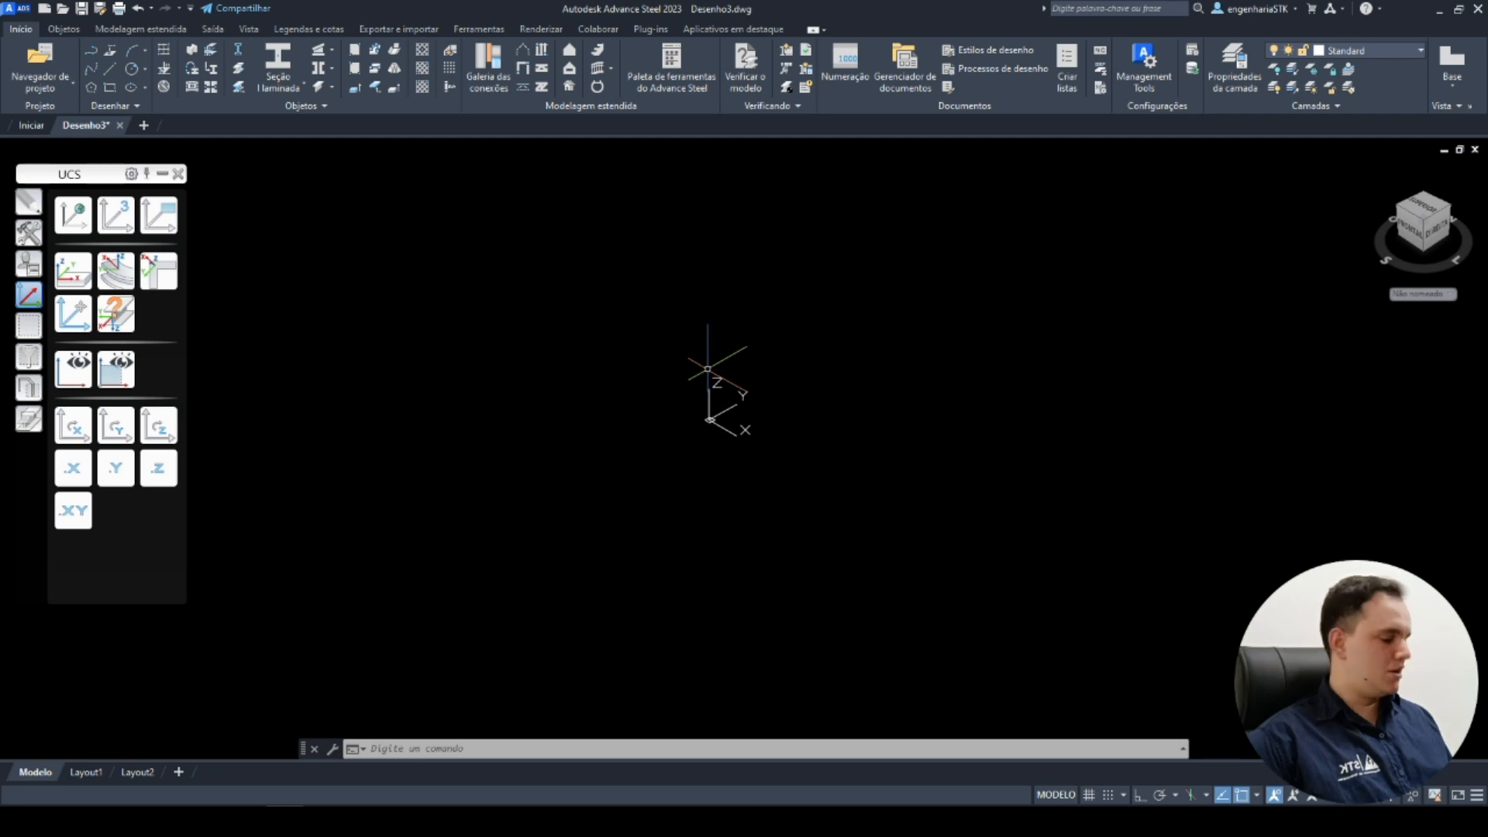
middle_drag(858, 475, 904, 515)
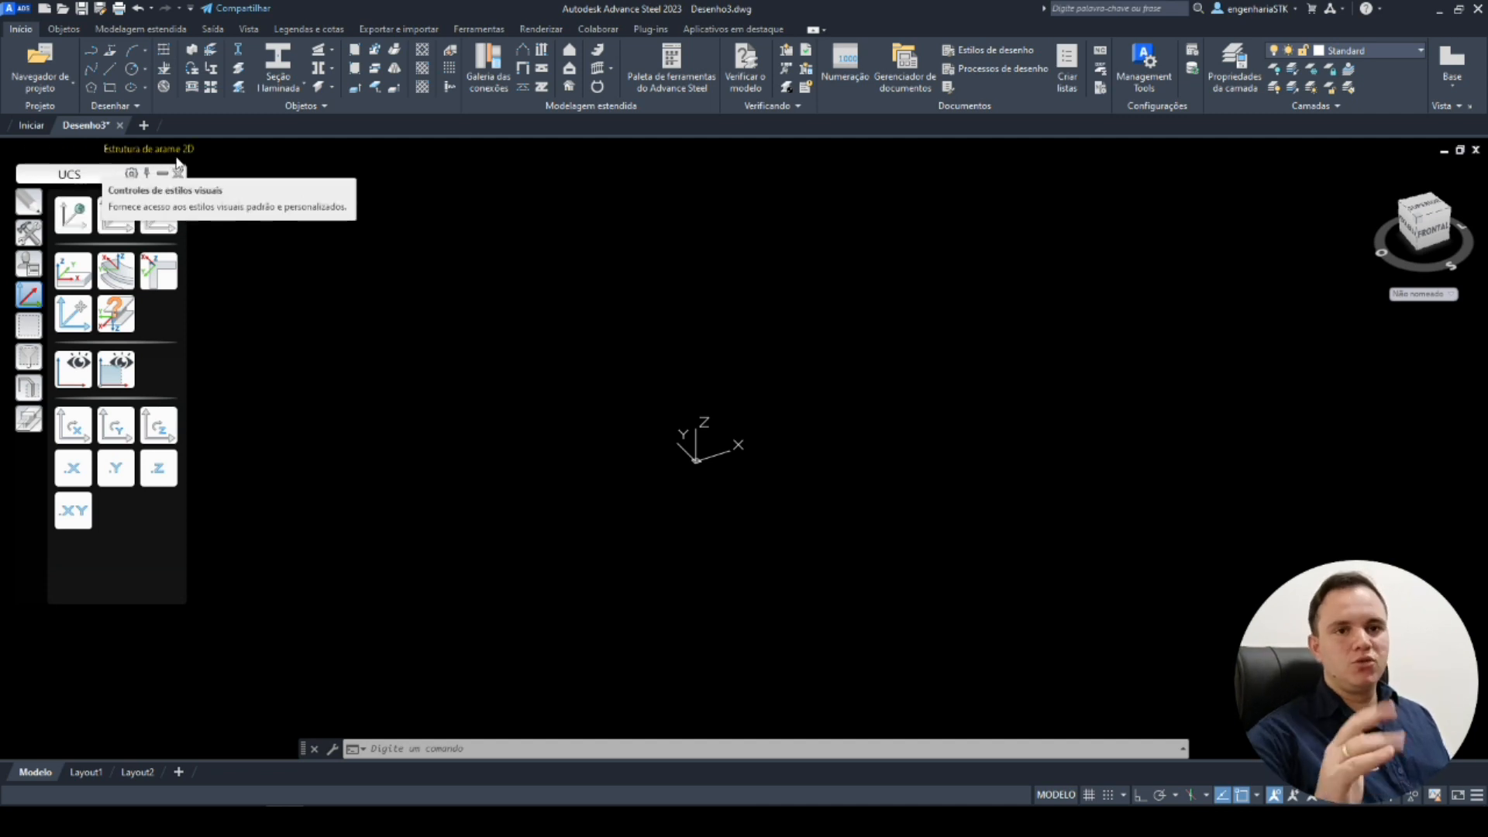
click(178, 158)
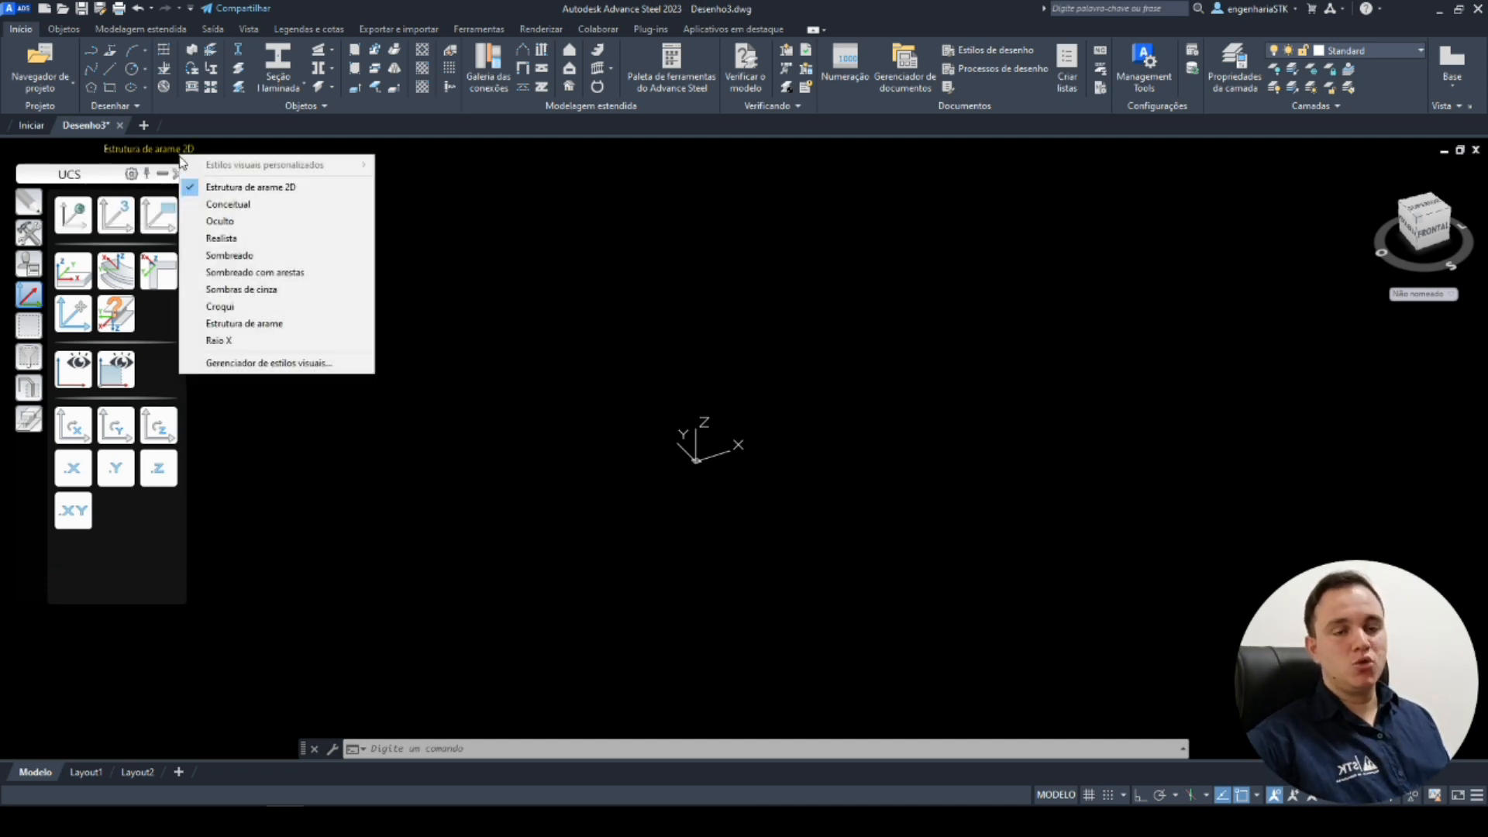
click(218, 204)
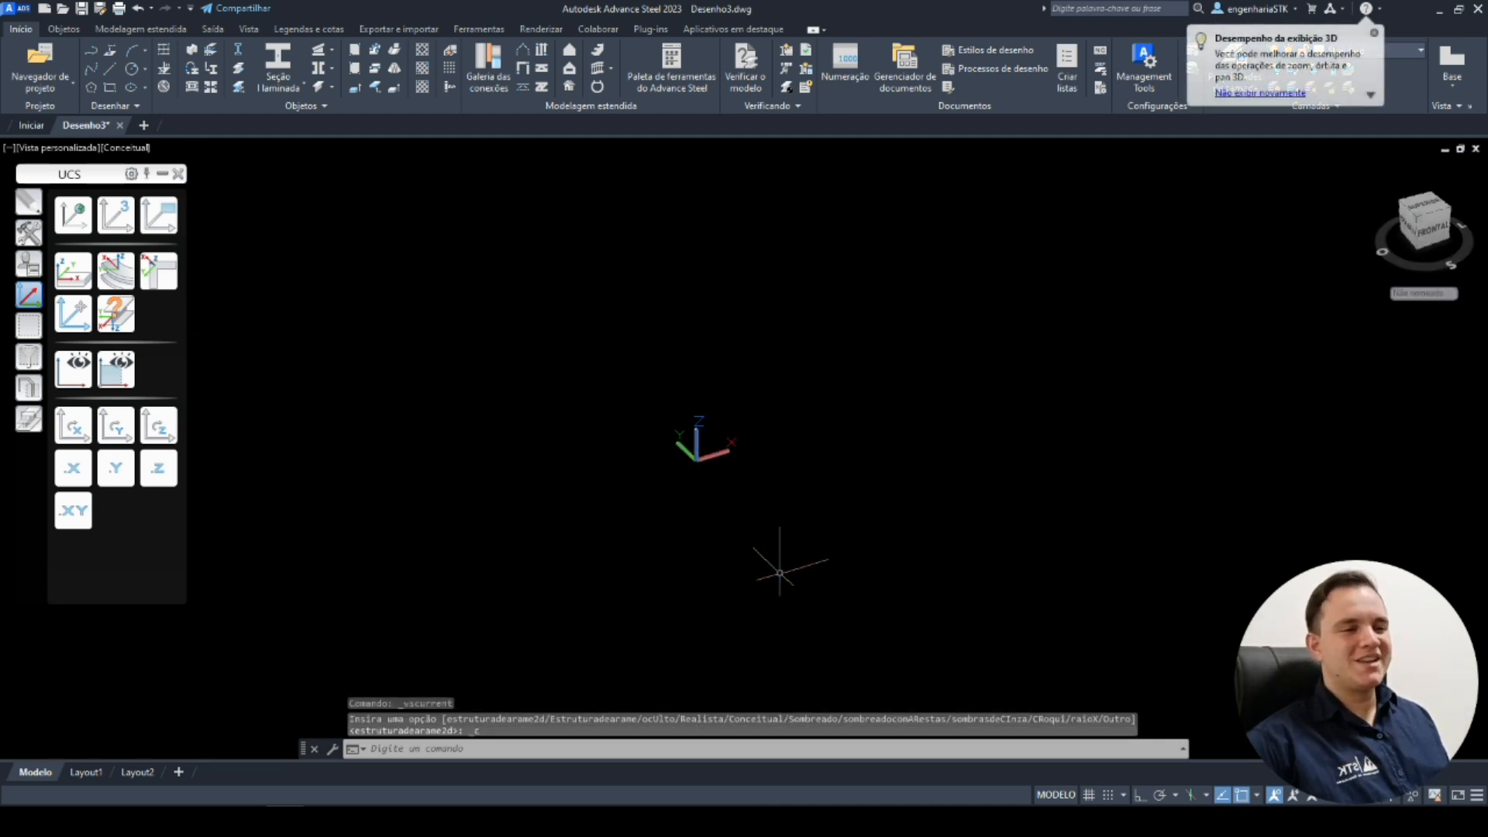
click(142, 157)
click(197, 186)
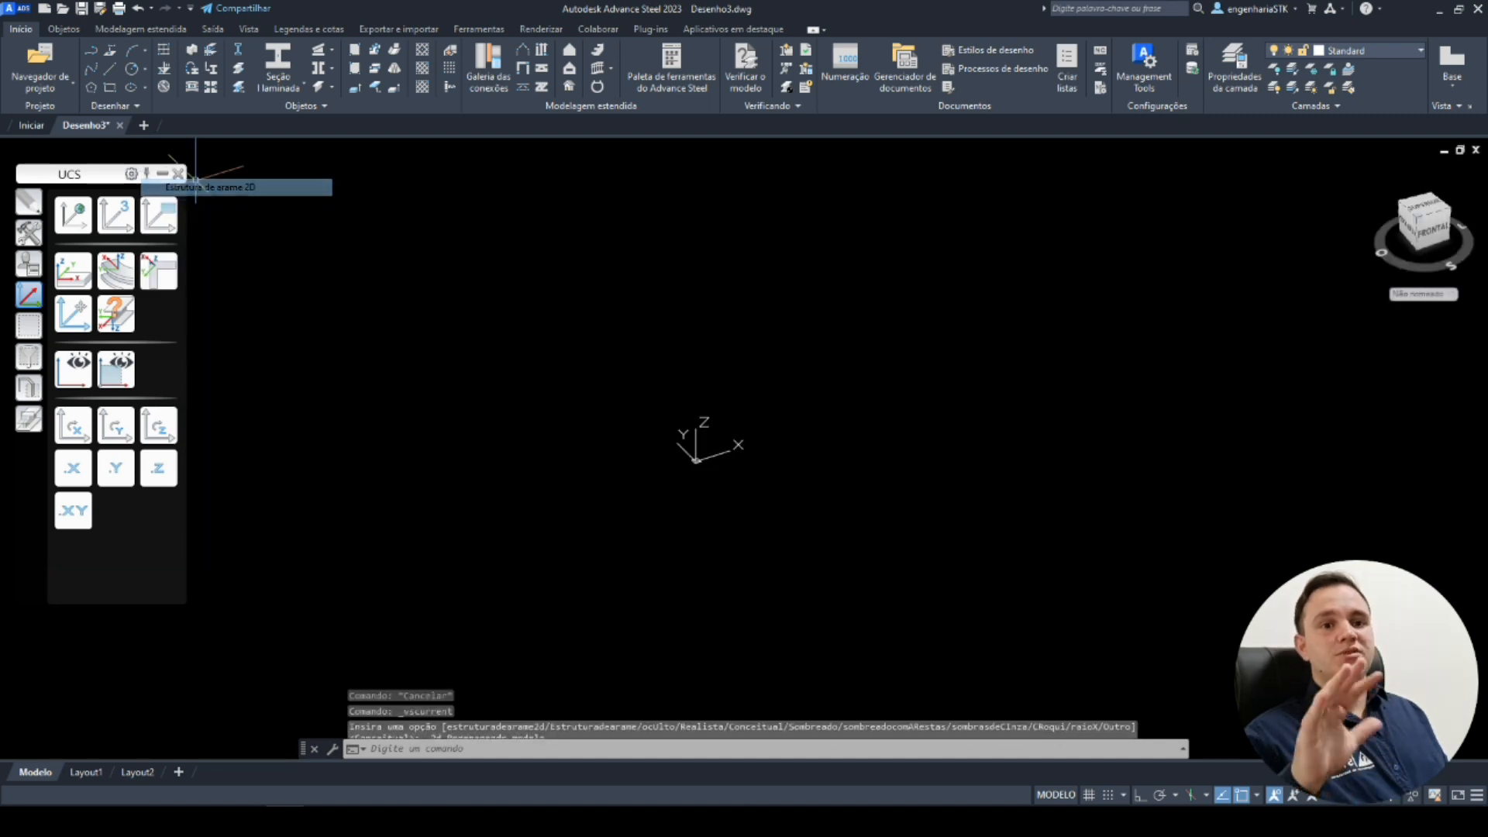
Insert a rolled-section column starting at 0,0,0 and extending 3000 mm vertically along Z.
middle_drag(611, 396, 721, 392)
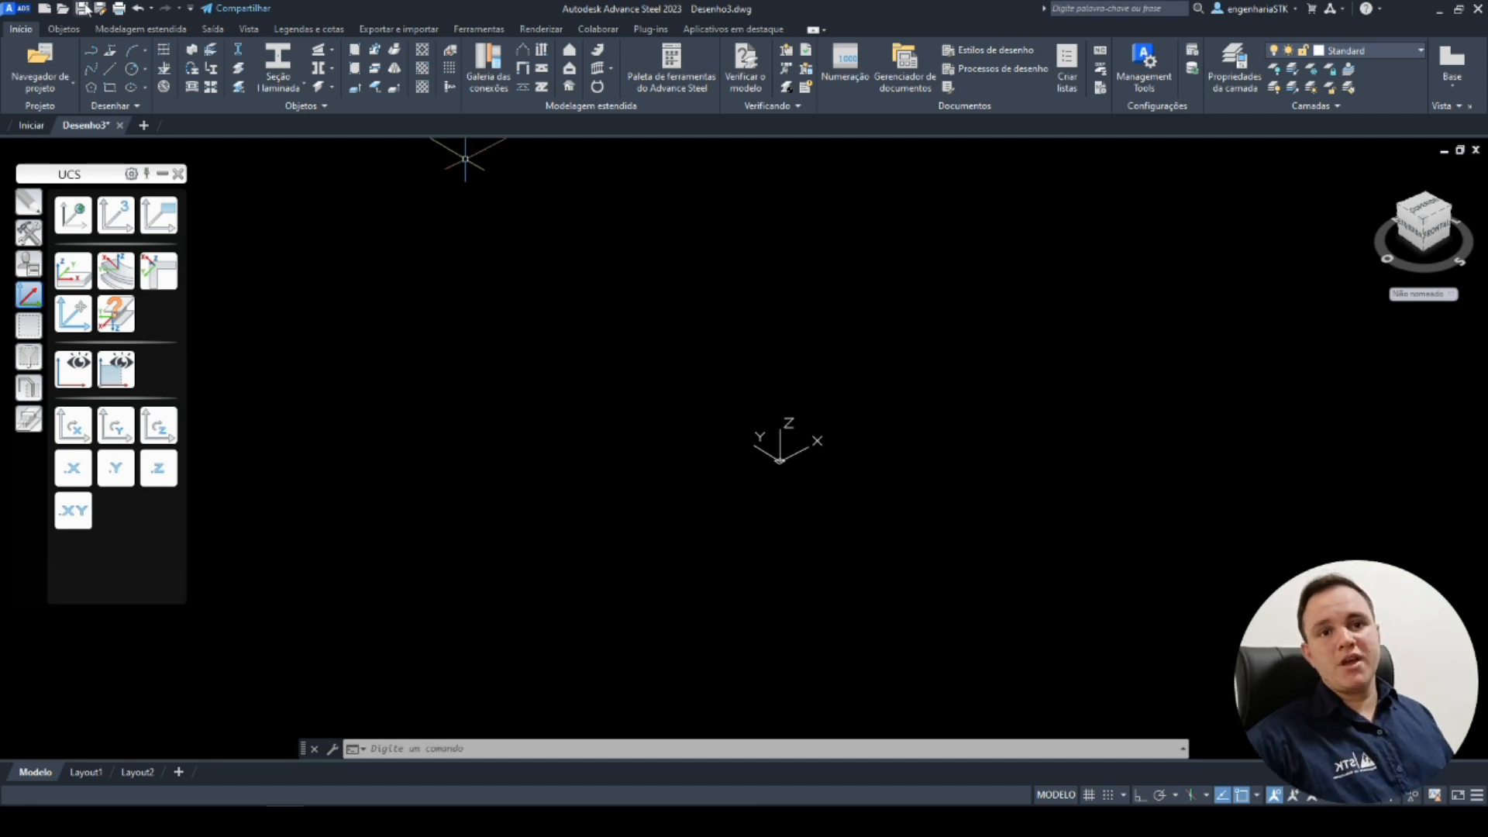
click(294, 67)
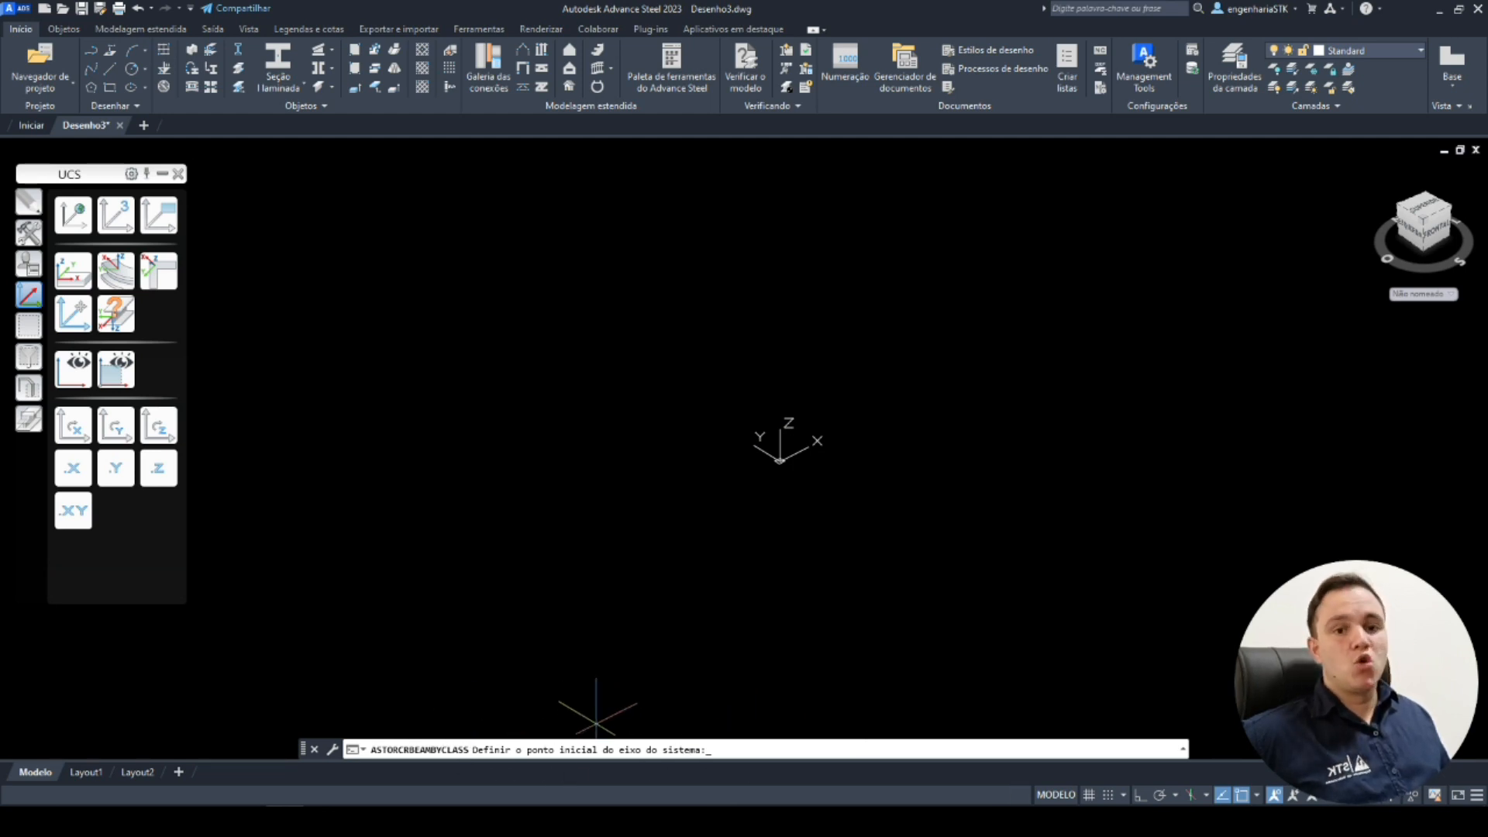
text(0,0,0)
key(Return)
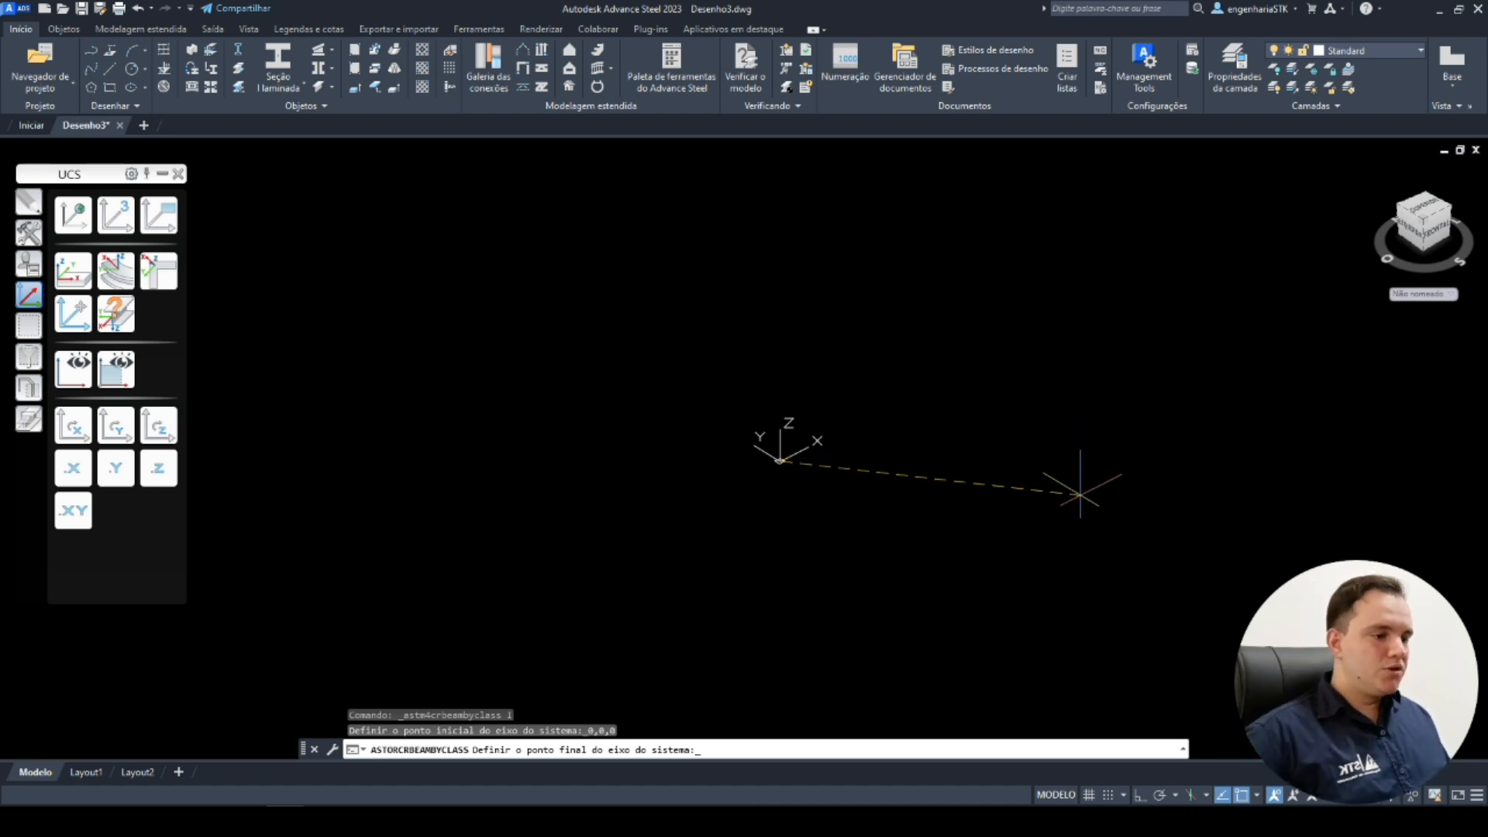
click(1140, 797)
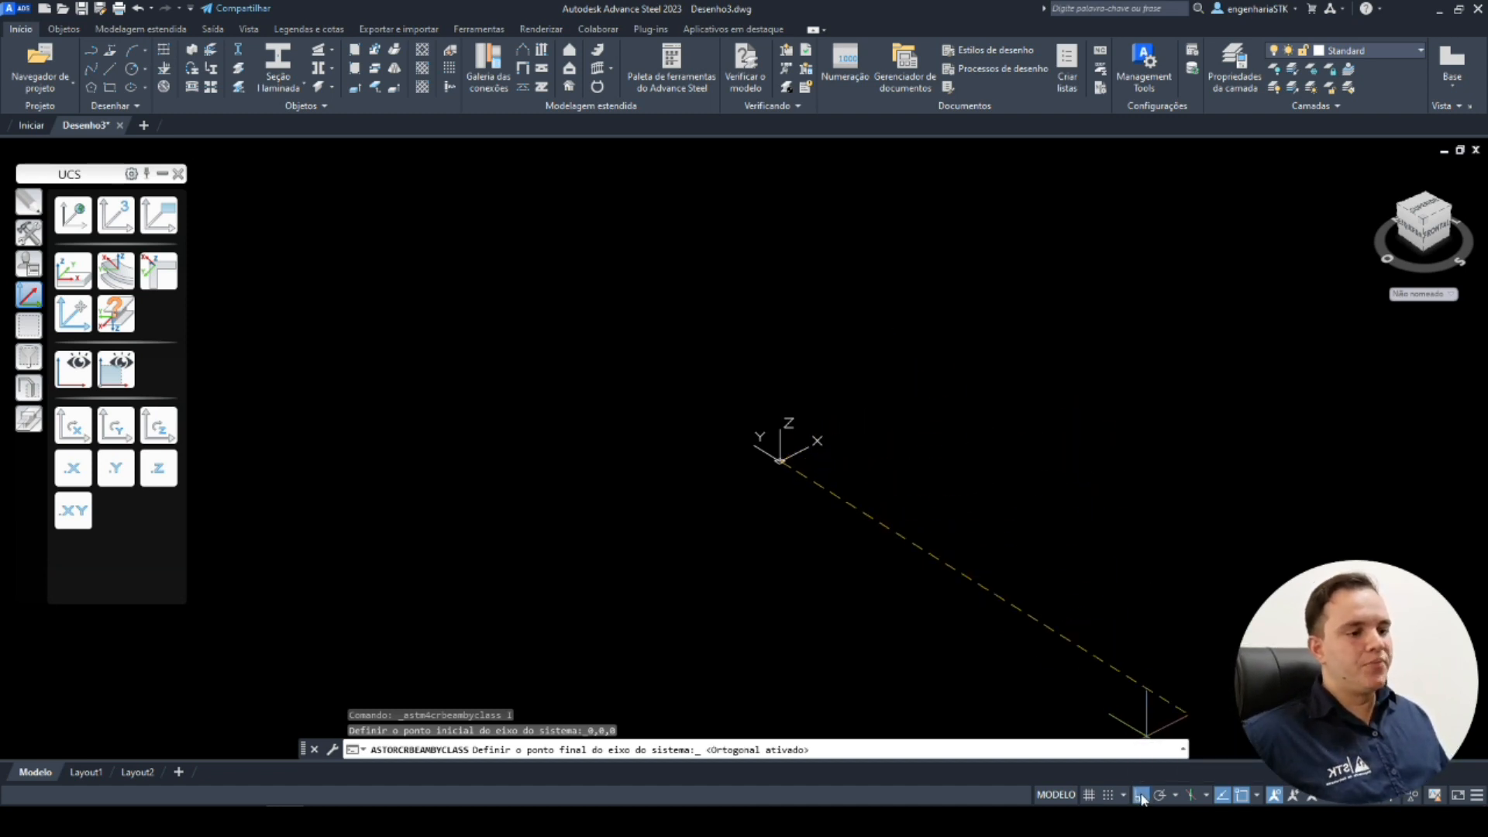
click(1139, 797)
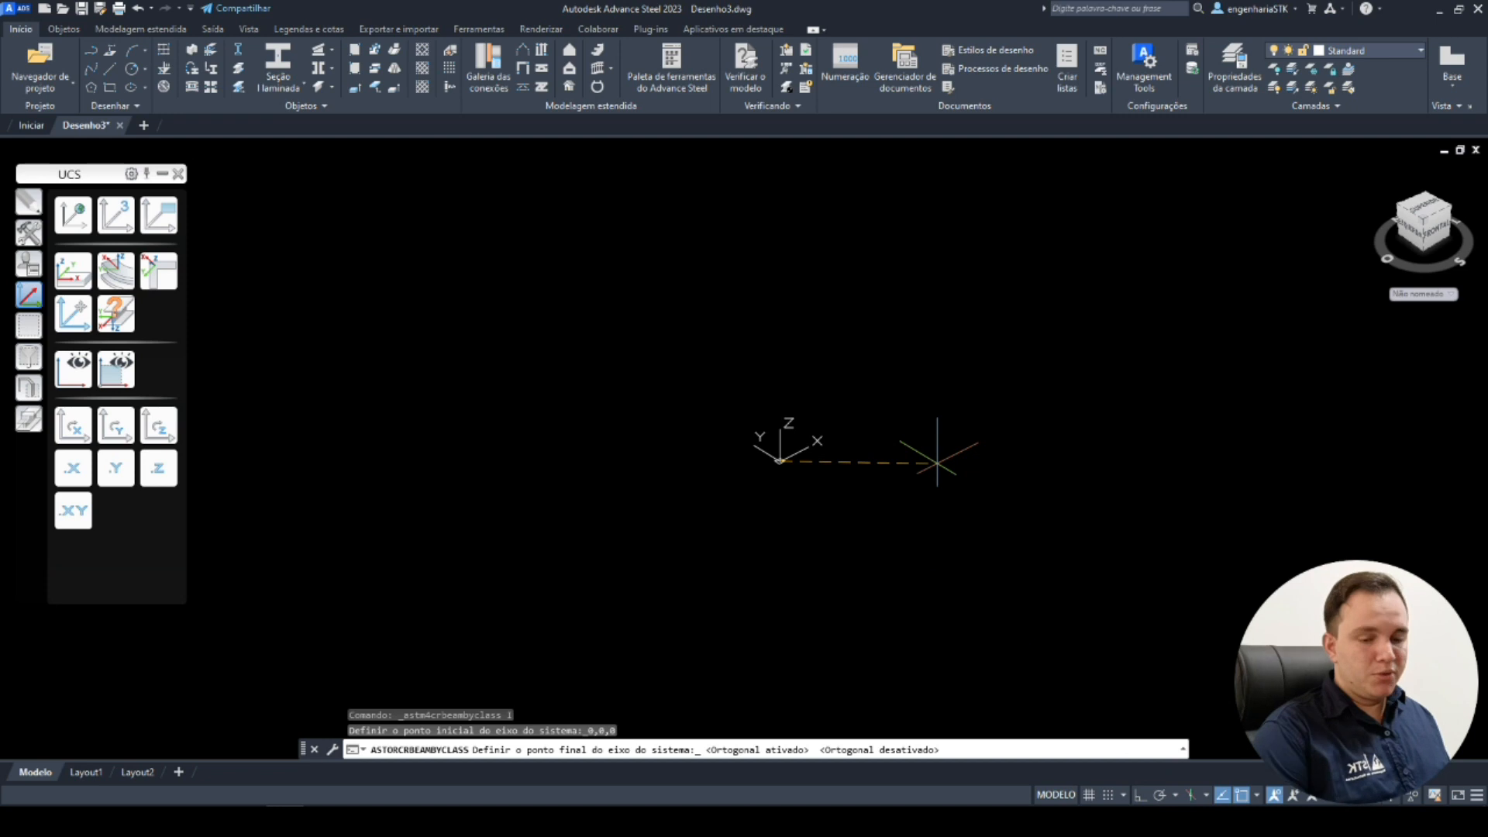
key(F8)
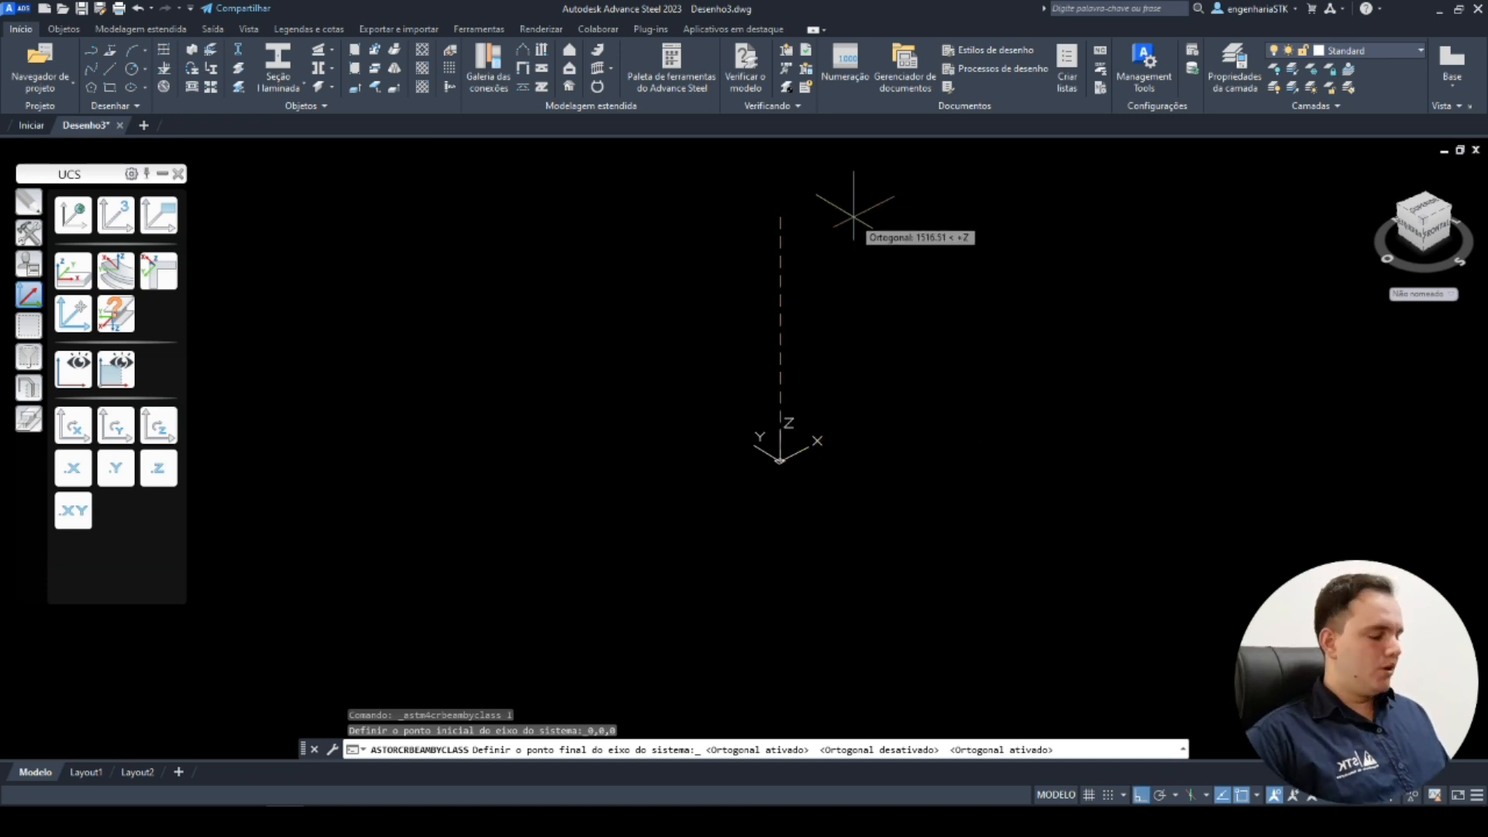
text(3000)
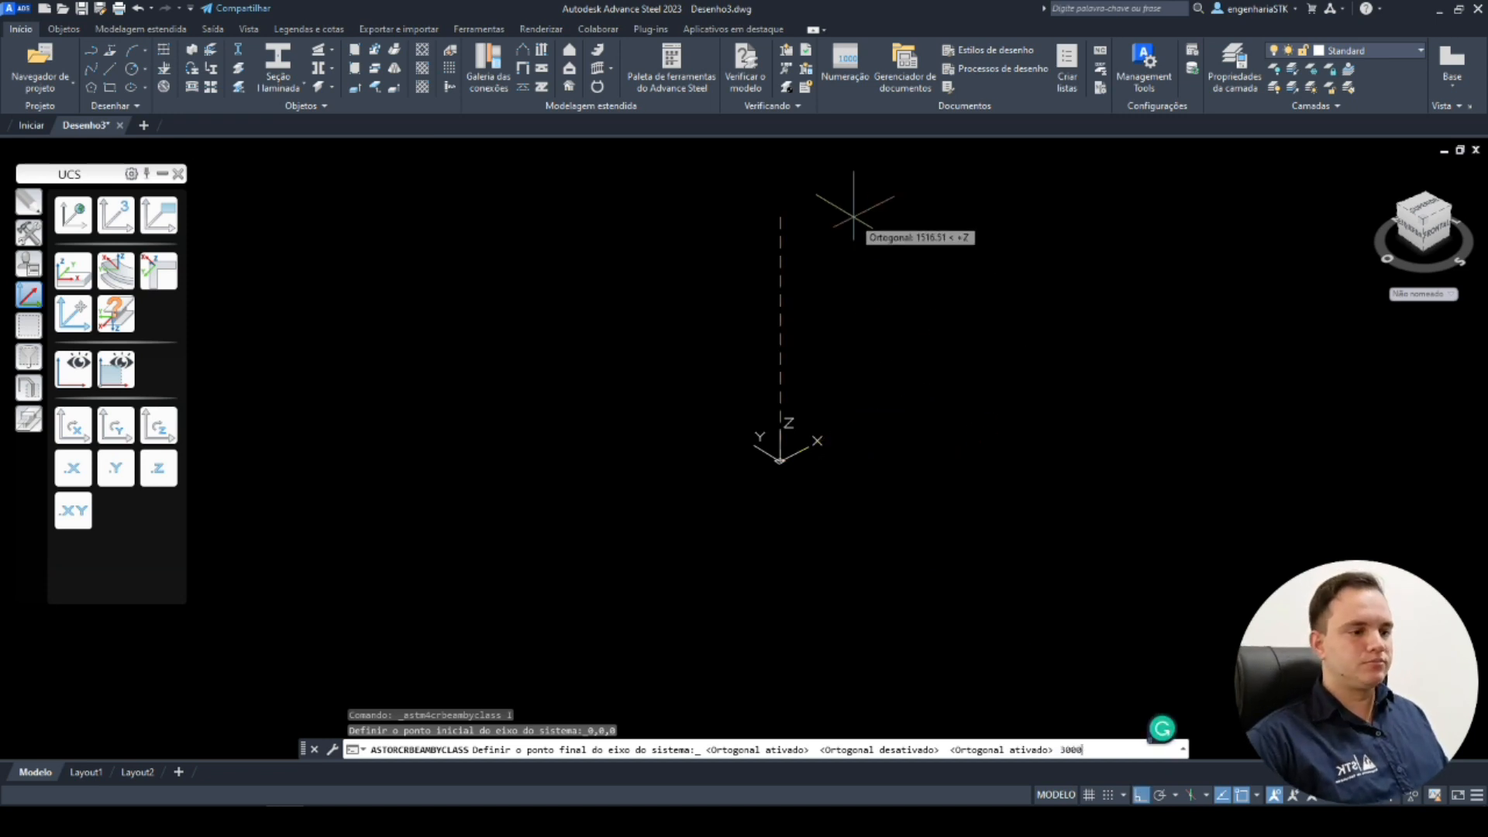
key(Return)
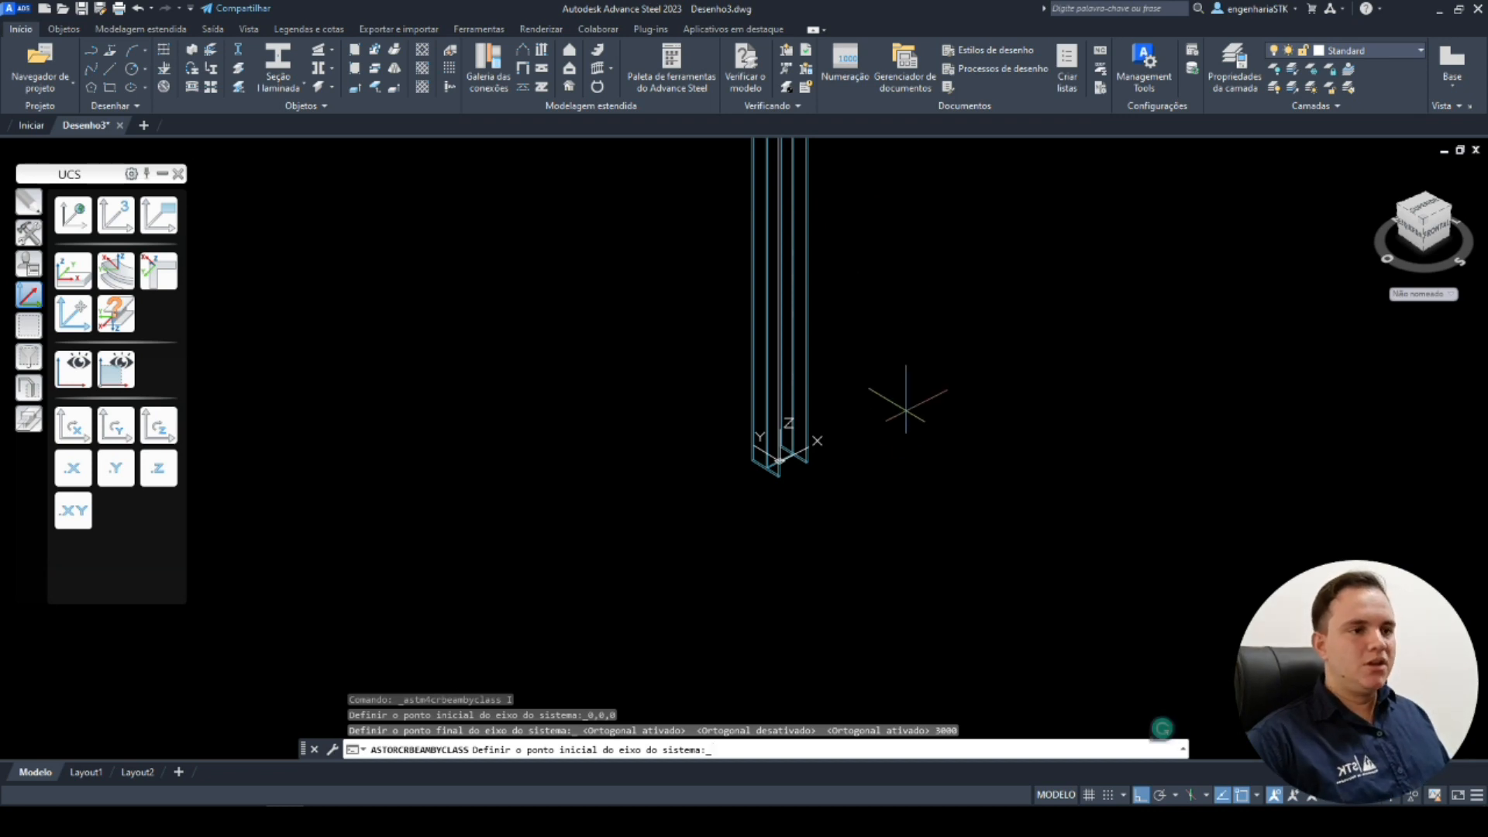
scroll(970, 349, down, 2)
scroll(822, 351, up, 2)
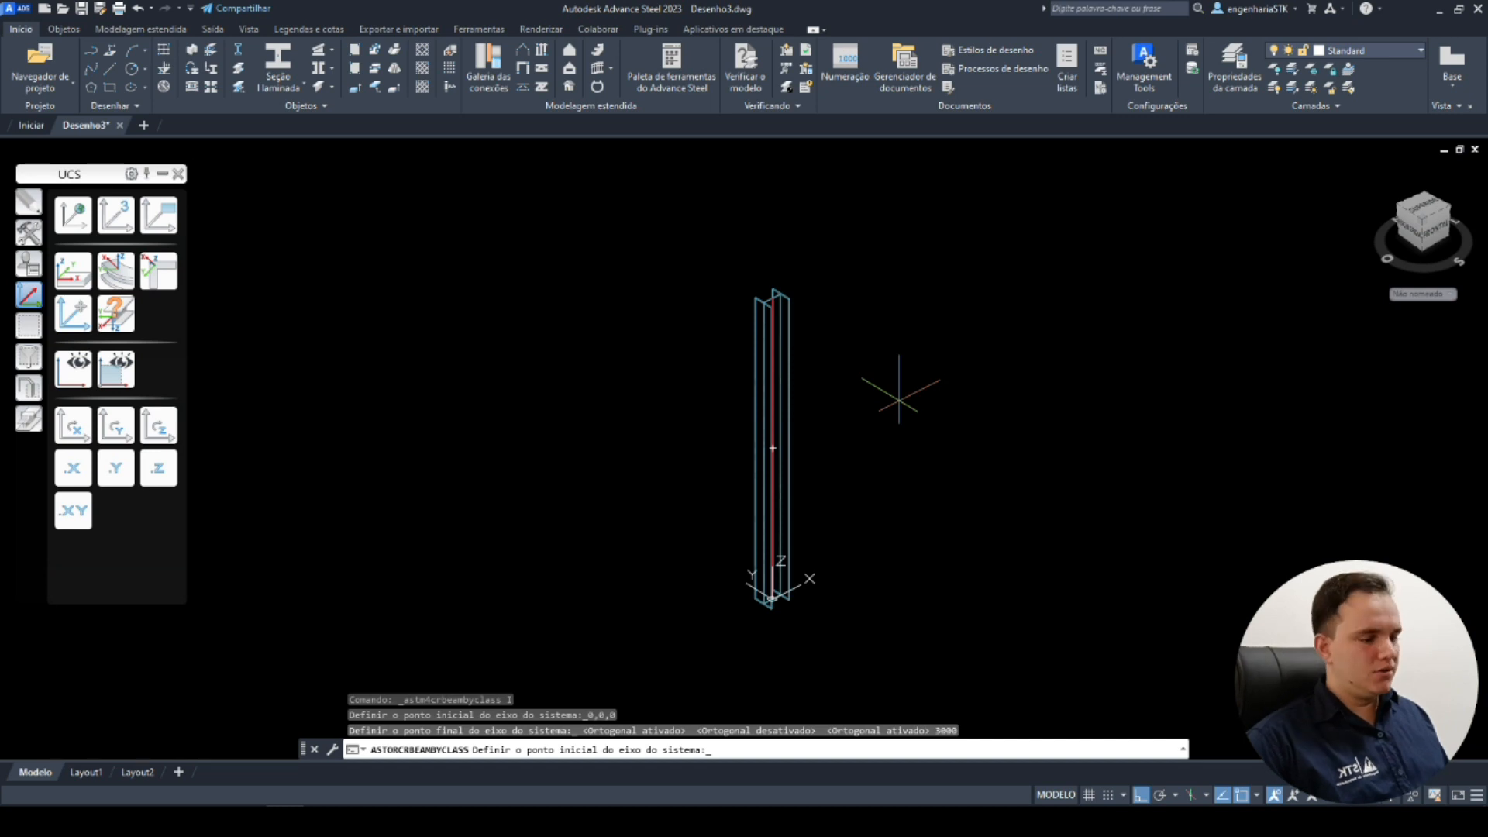
key(Return)
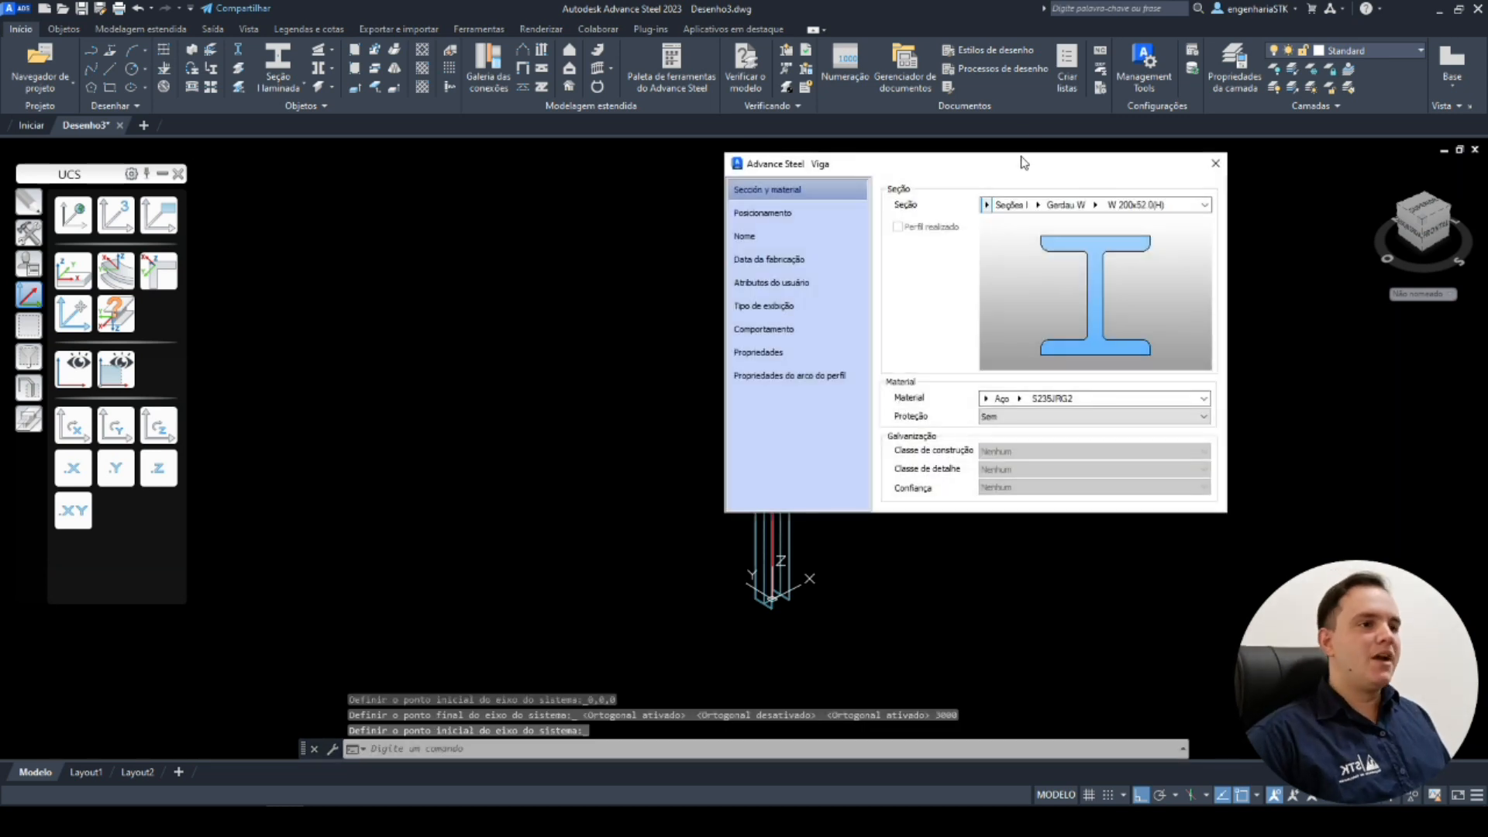
Set the column's section to Gerdau W, W 200x52.0(H).
drag(959, 167, 1051, 178)
middle_drag(832, 355, 641, 331)
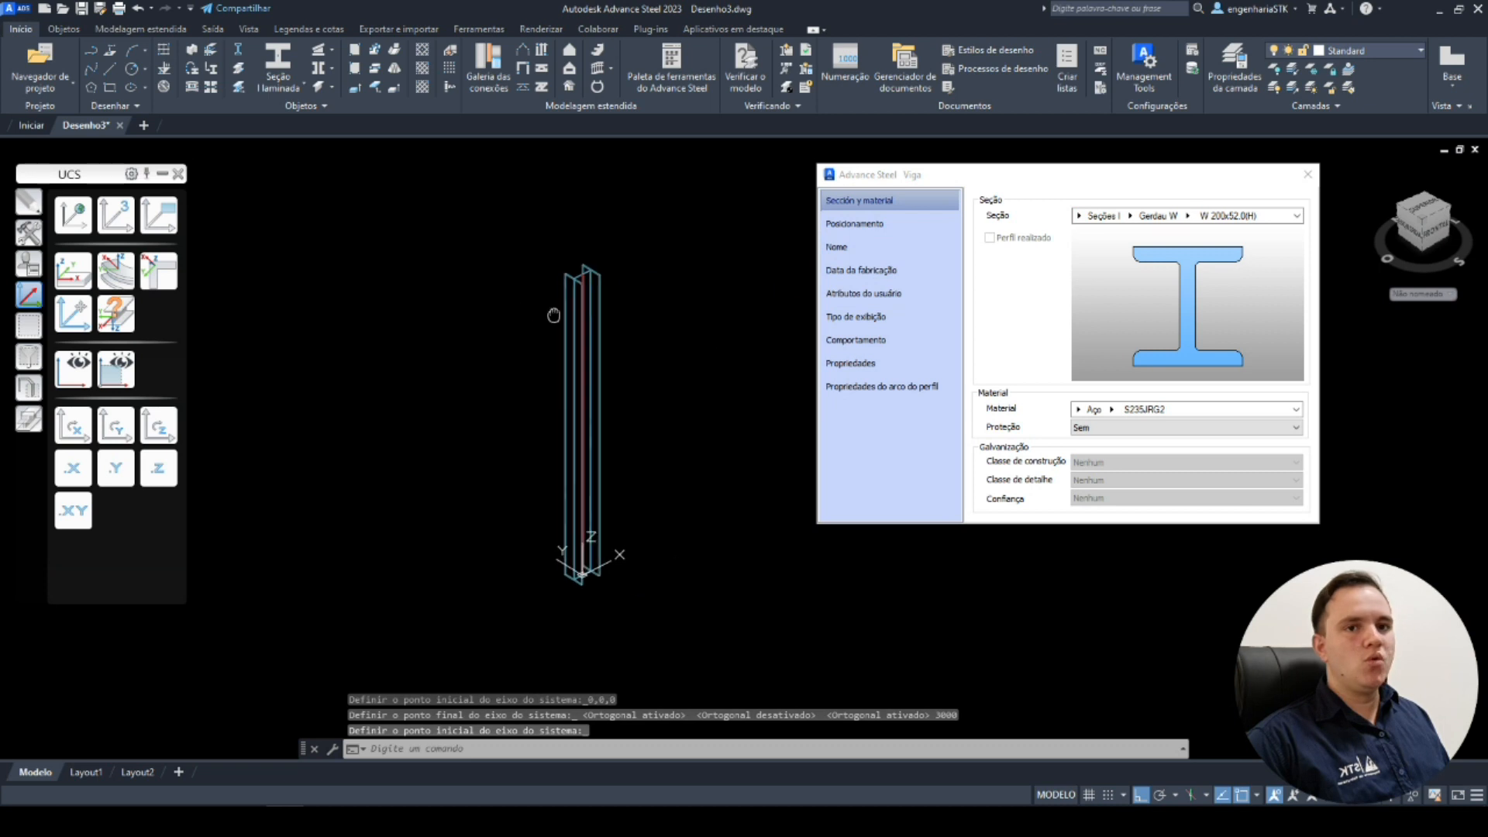
middle_drag(547, 418, 598, 417)
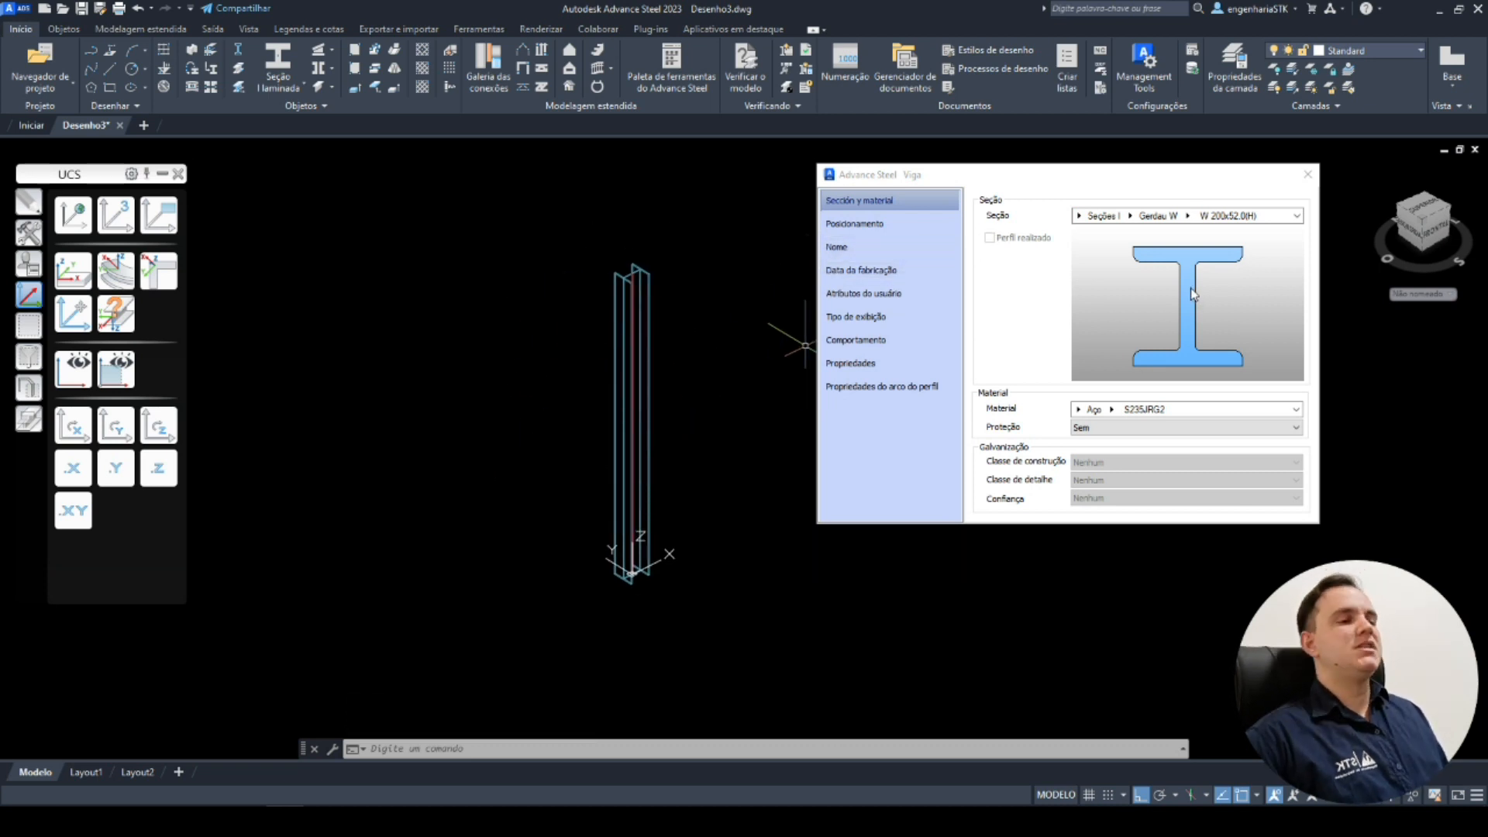
drag(1111, 183, 1053, 190)
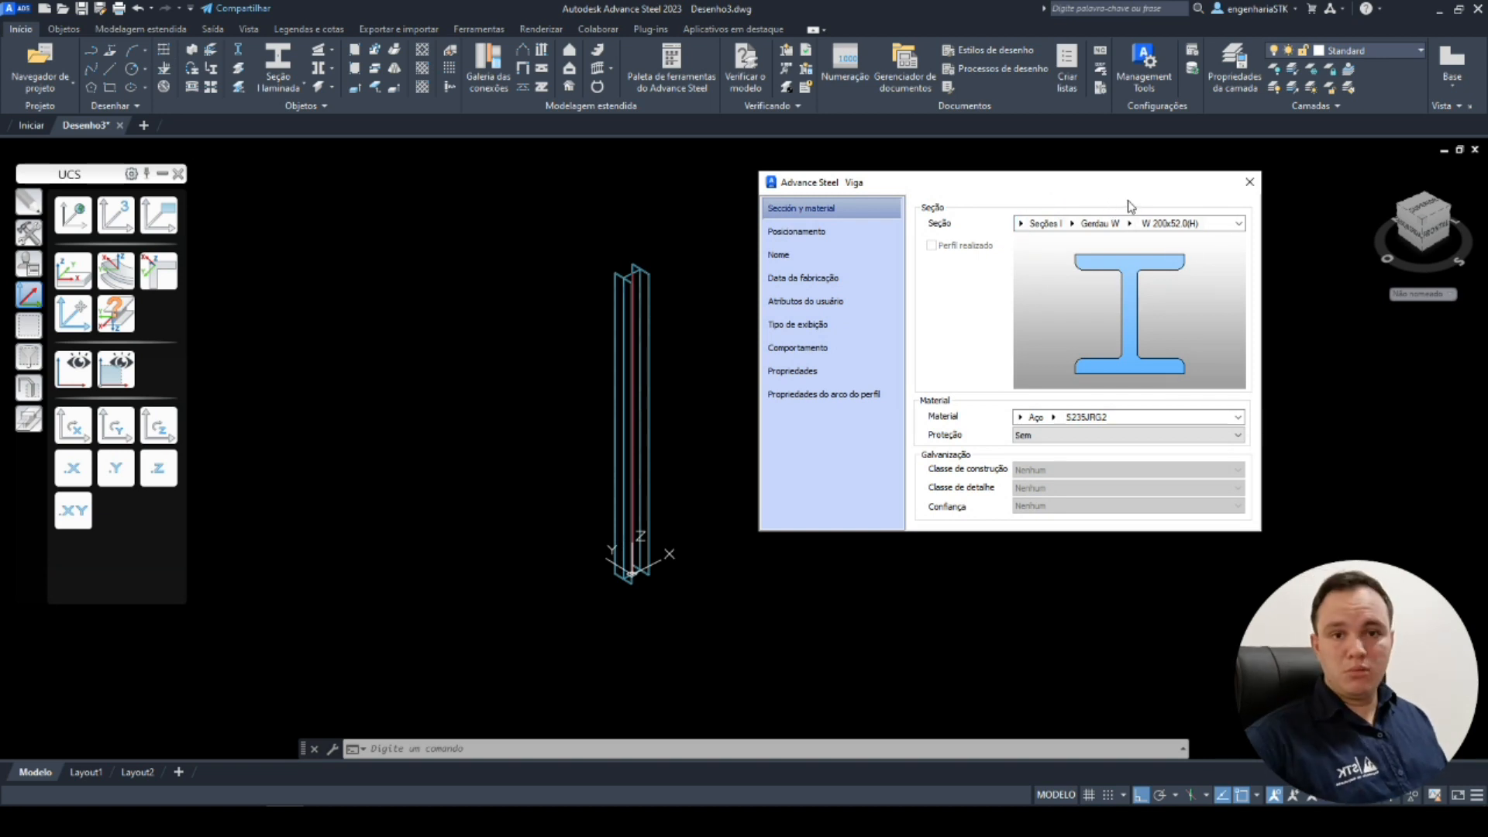
click(1072, 224)
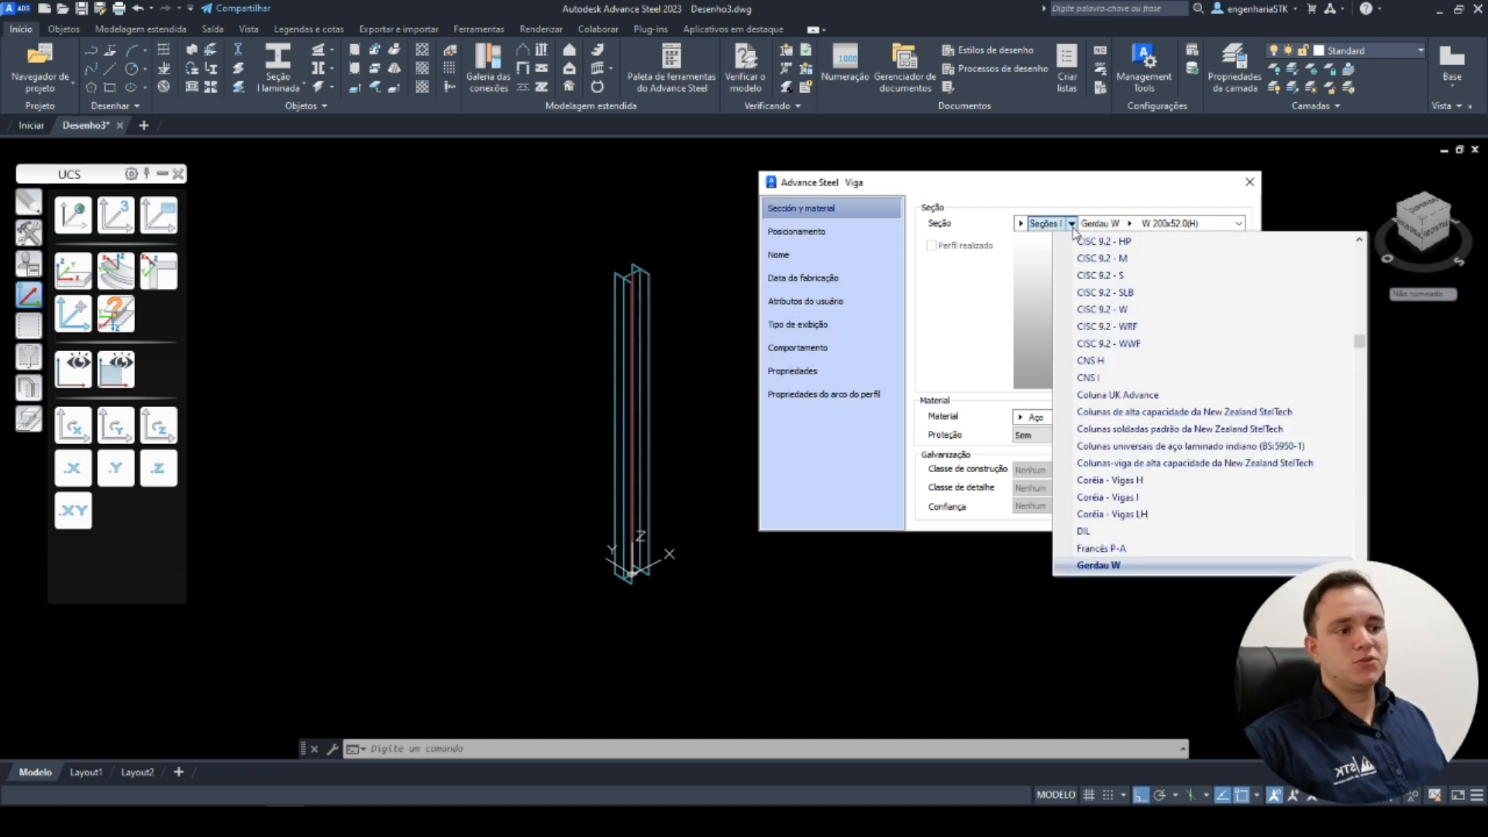
click(1117, 567)
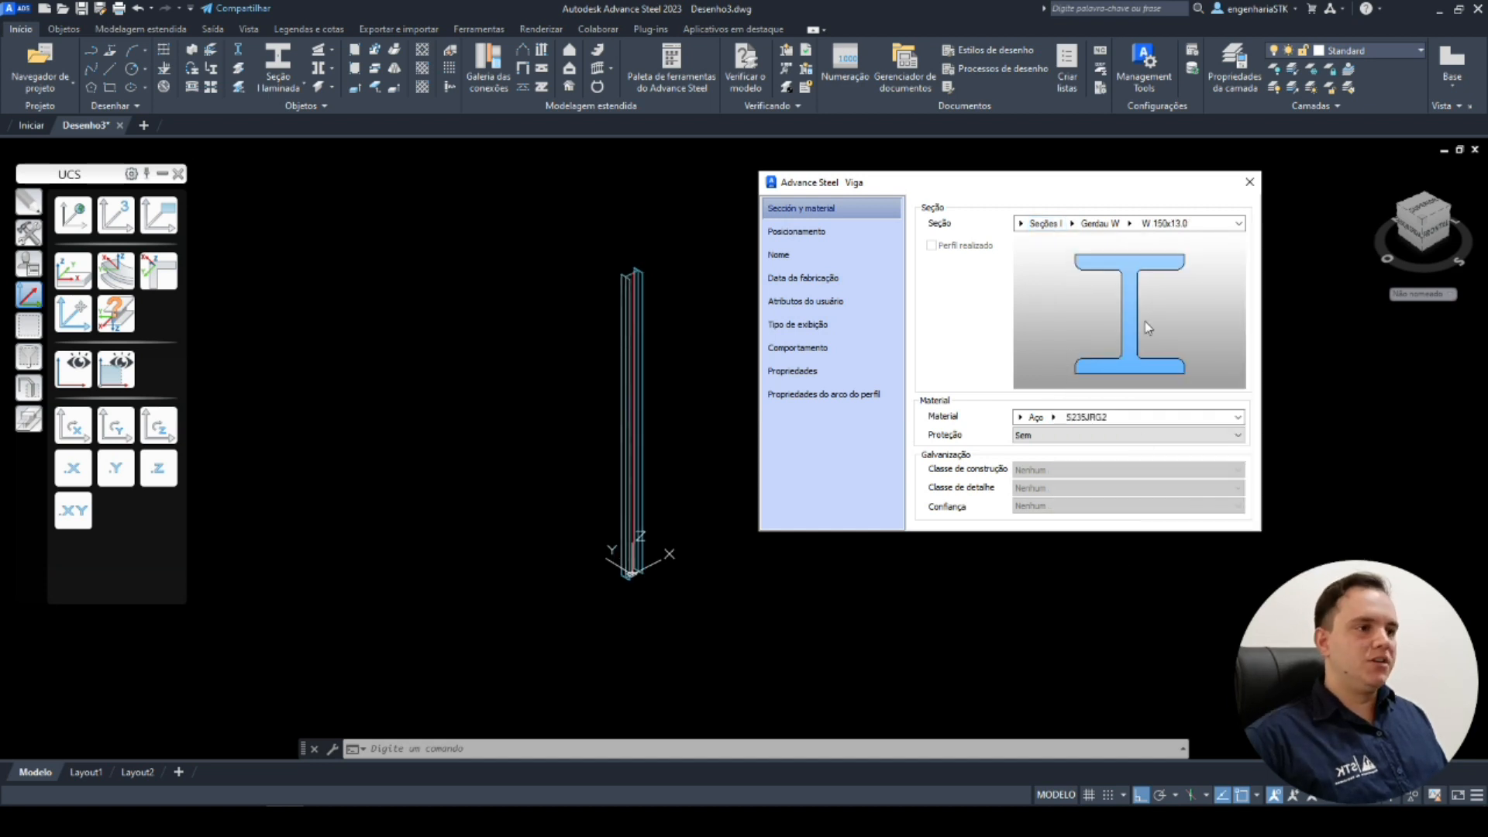
click(1130, 224)
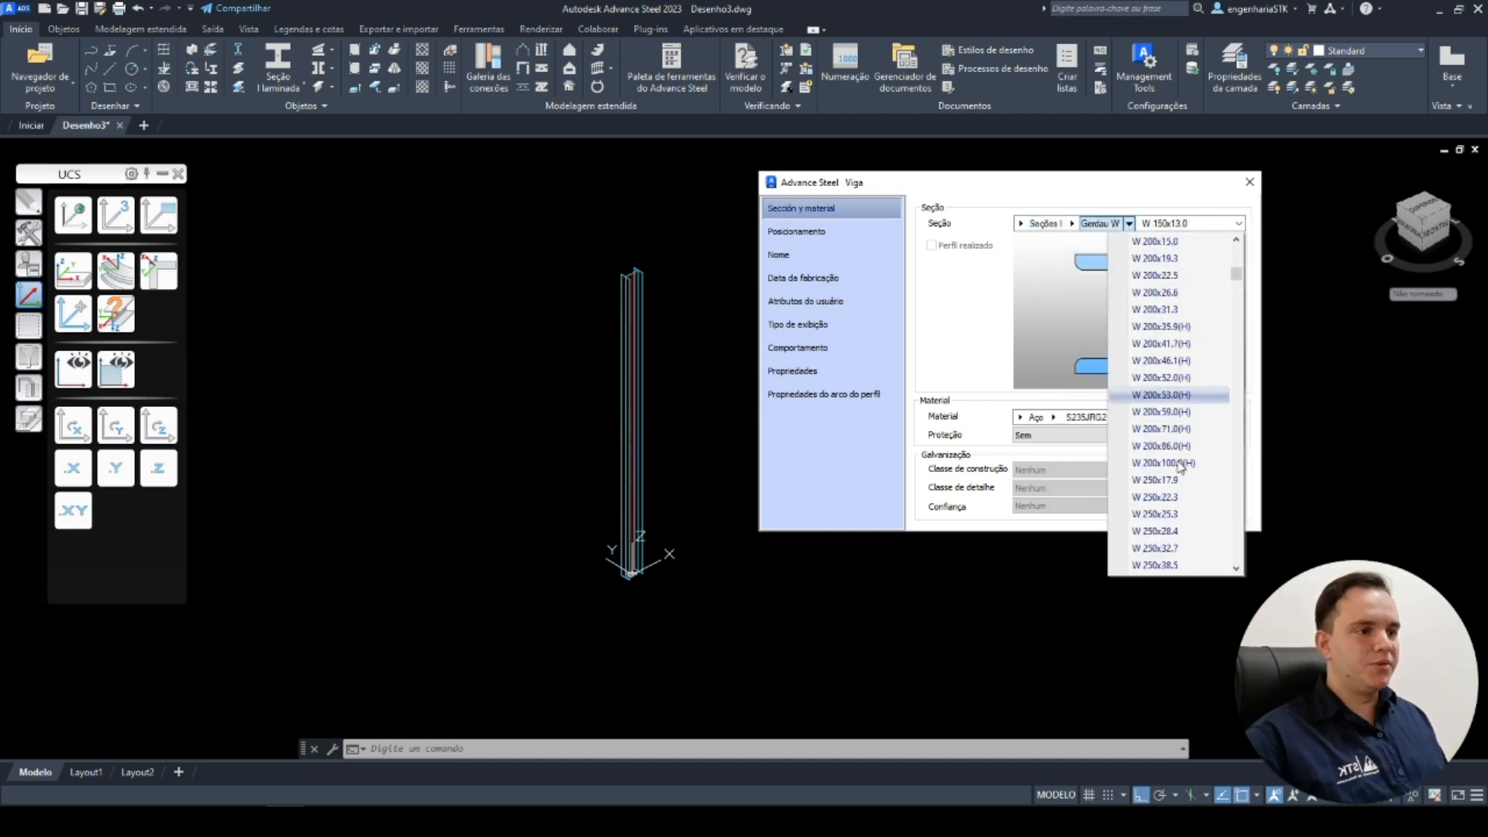
scroll(1174, 385, down, 2)
click(1175, 378)
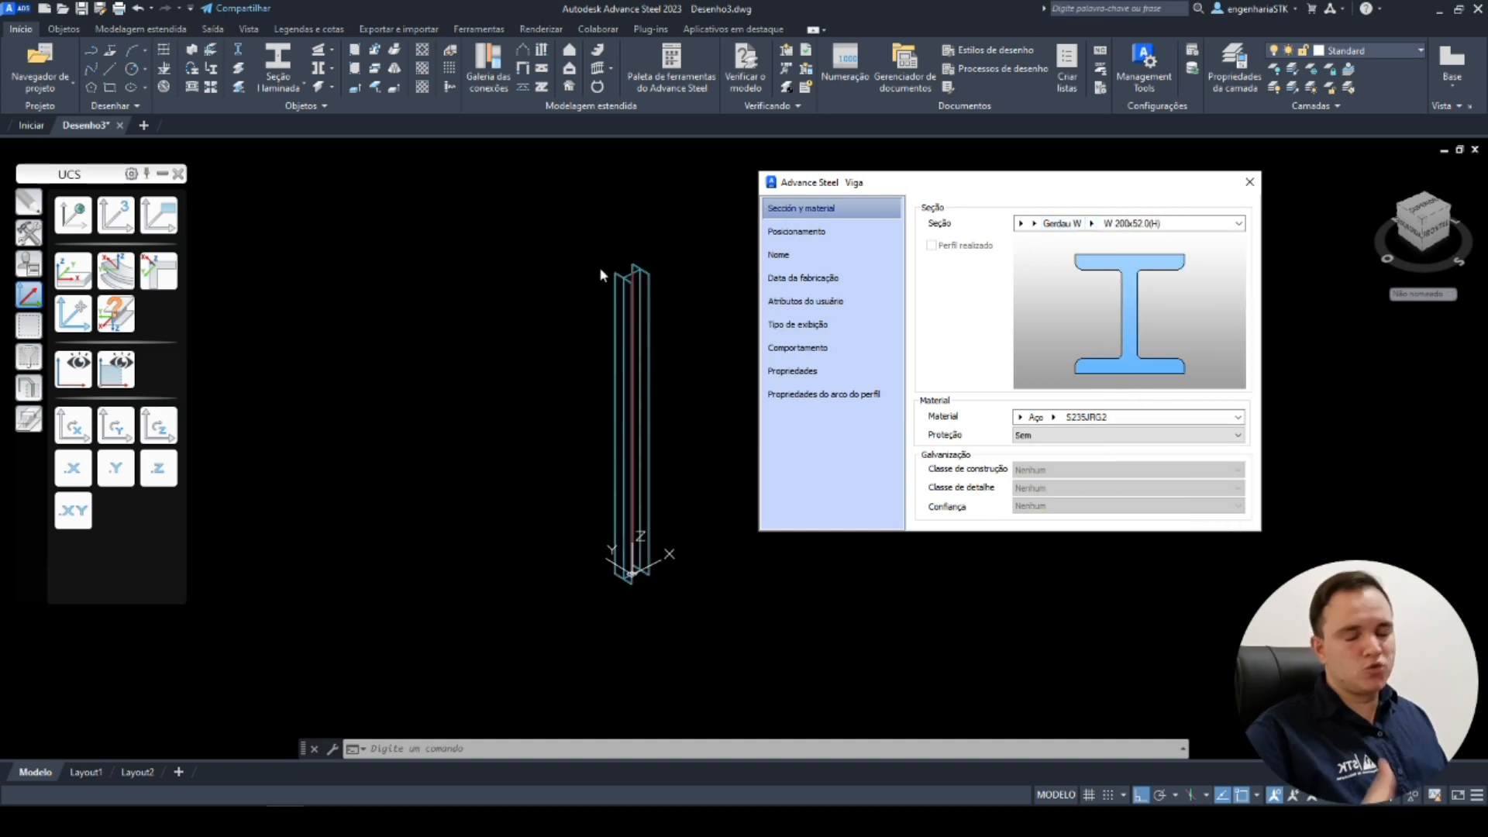
Switch the viewport visual style to Sombreado.
middle_drag(669, 374, 690, 425)
scroll(478, 356, up, 6)
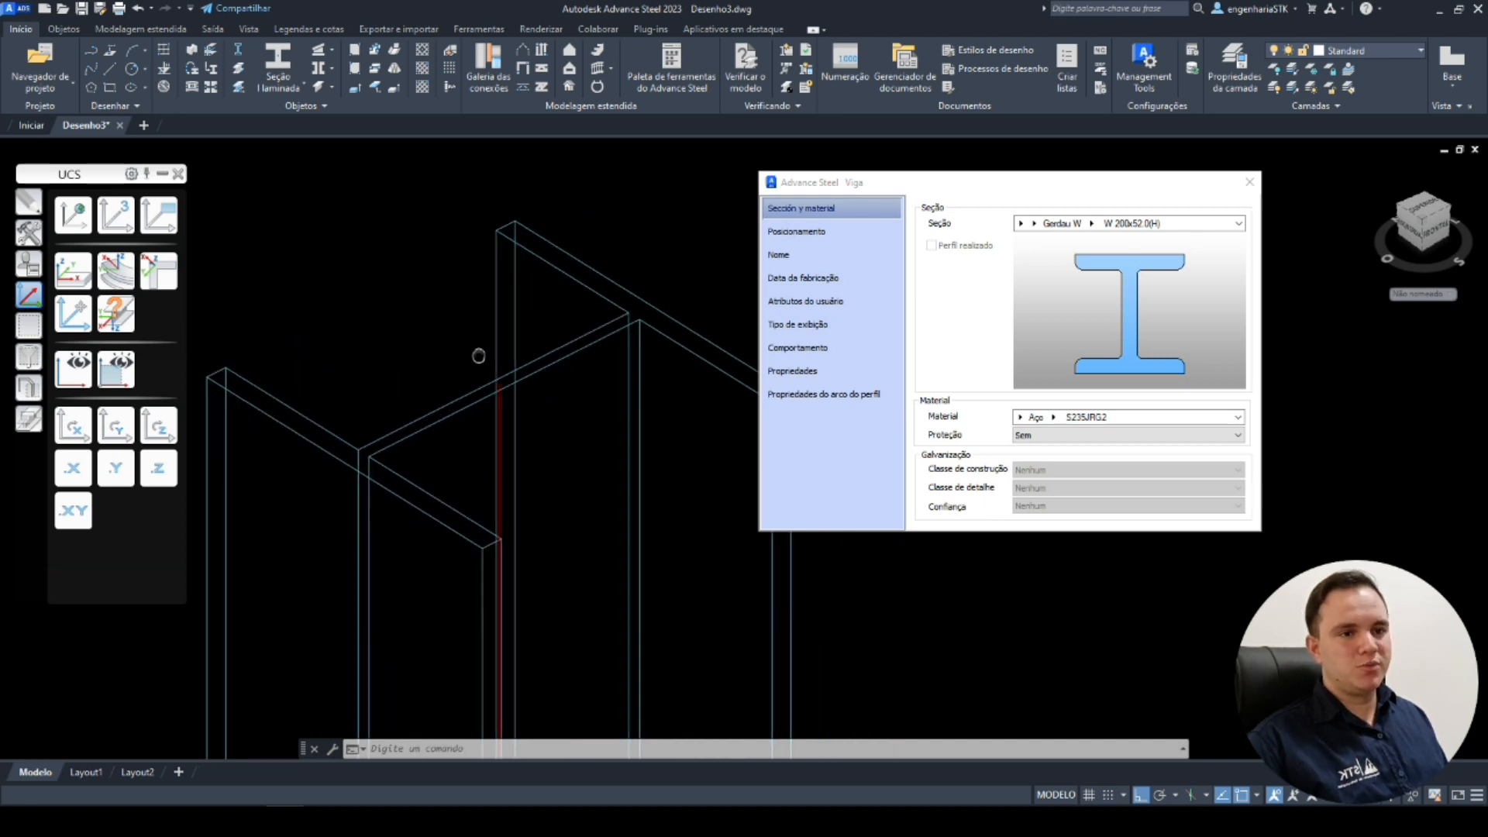
click(149, 151)
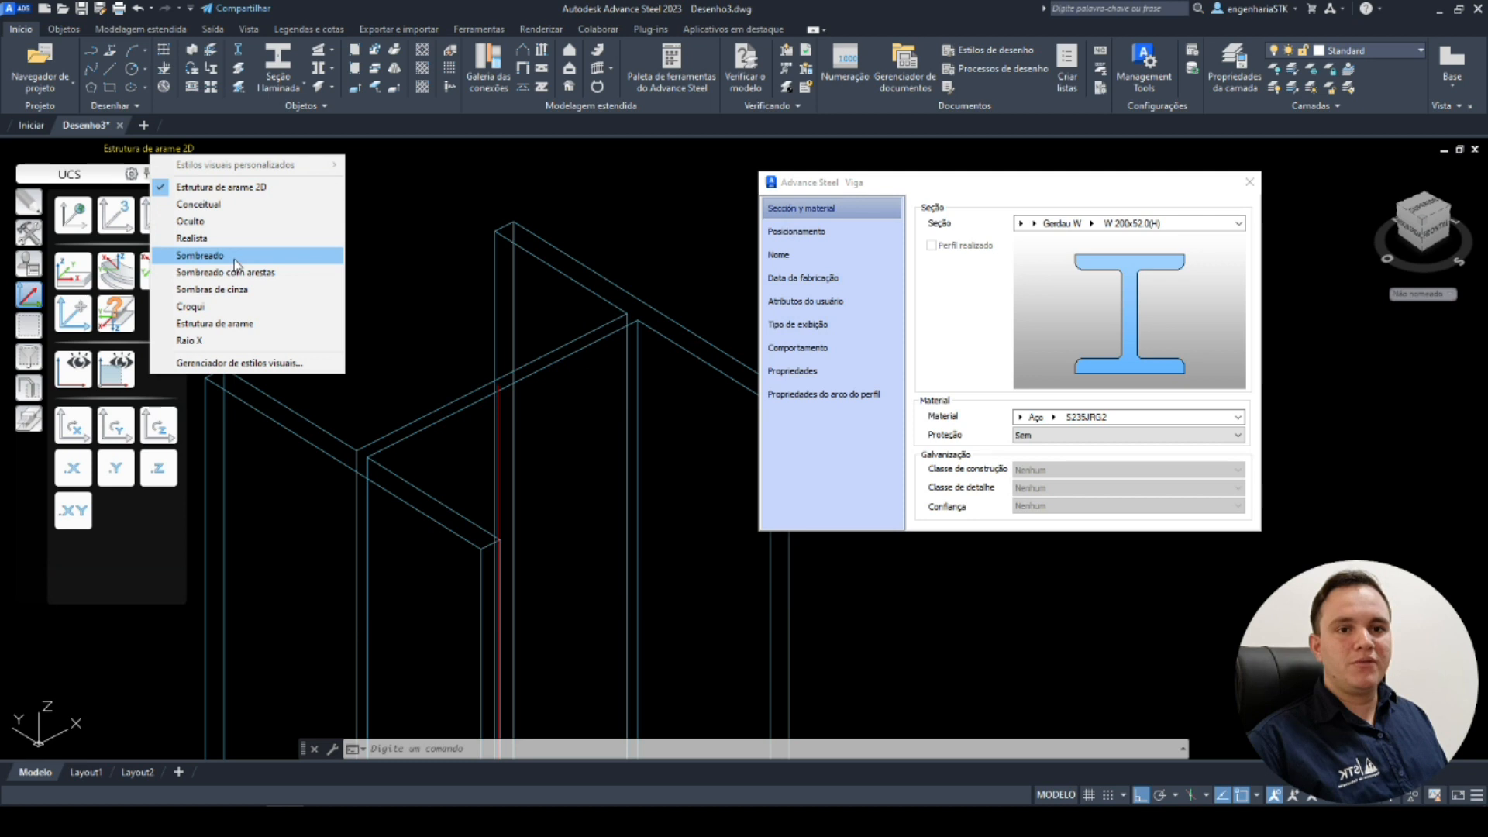
click(202, 256)
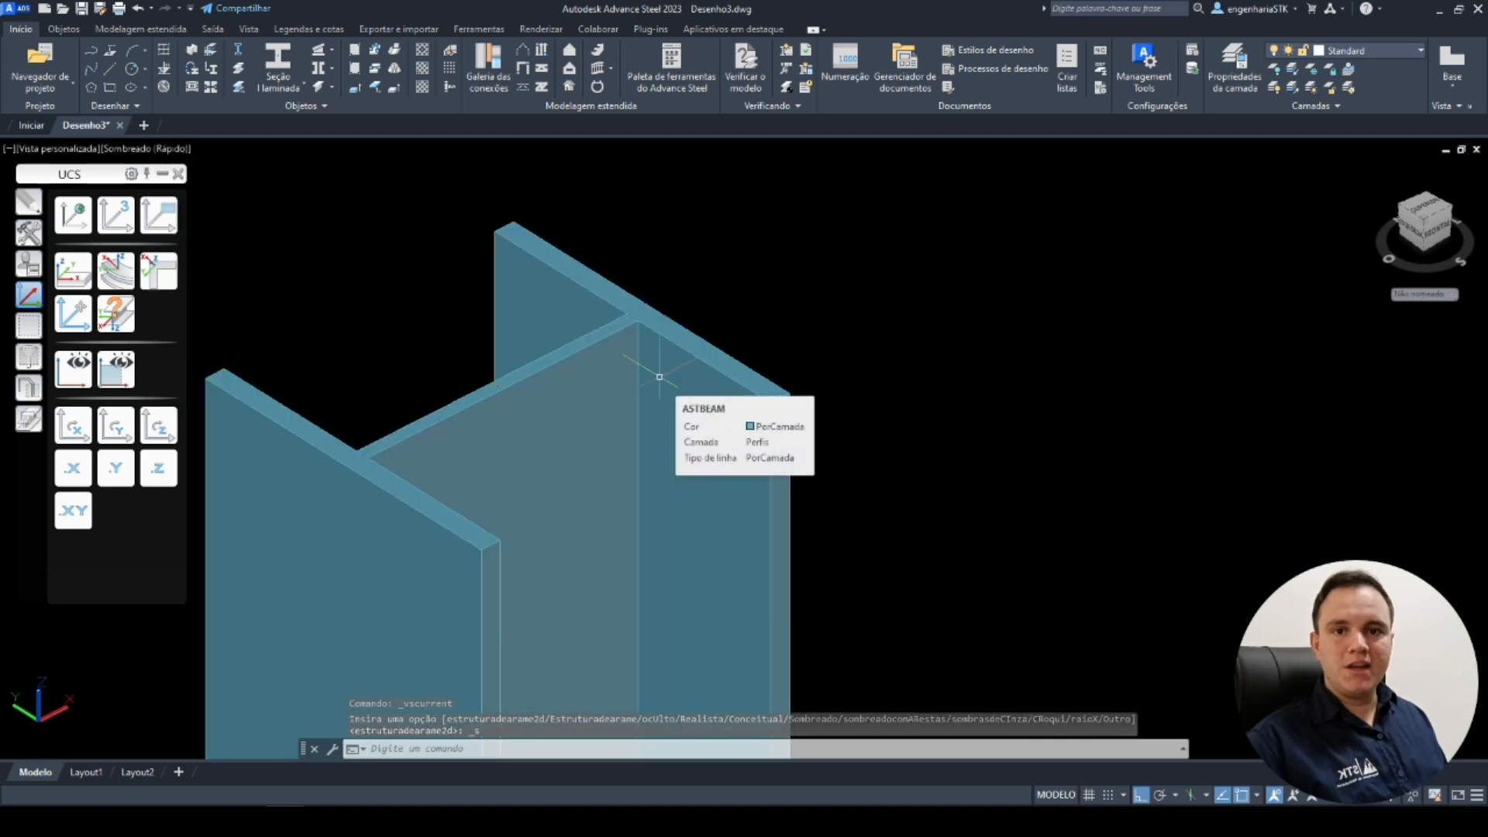
Reopen the column's properties and set its material to A572-GR.50.
double_click(659, 377)
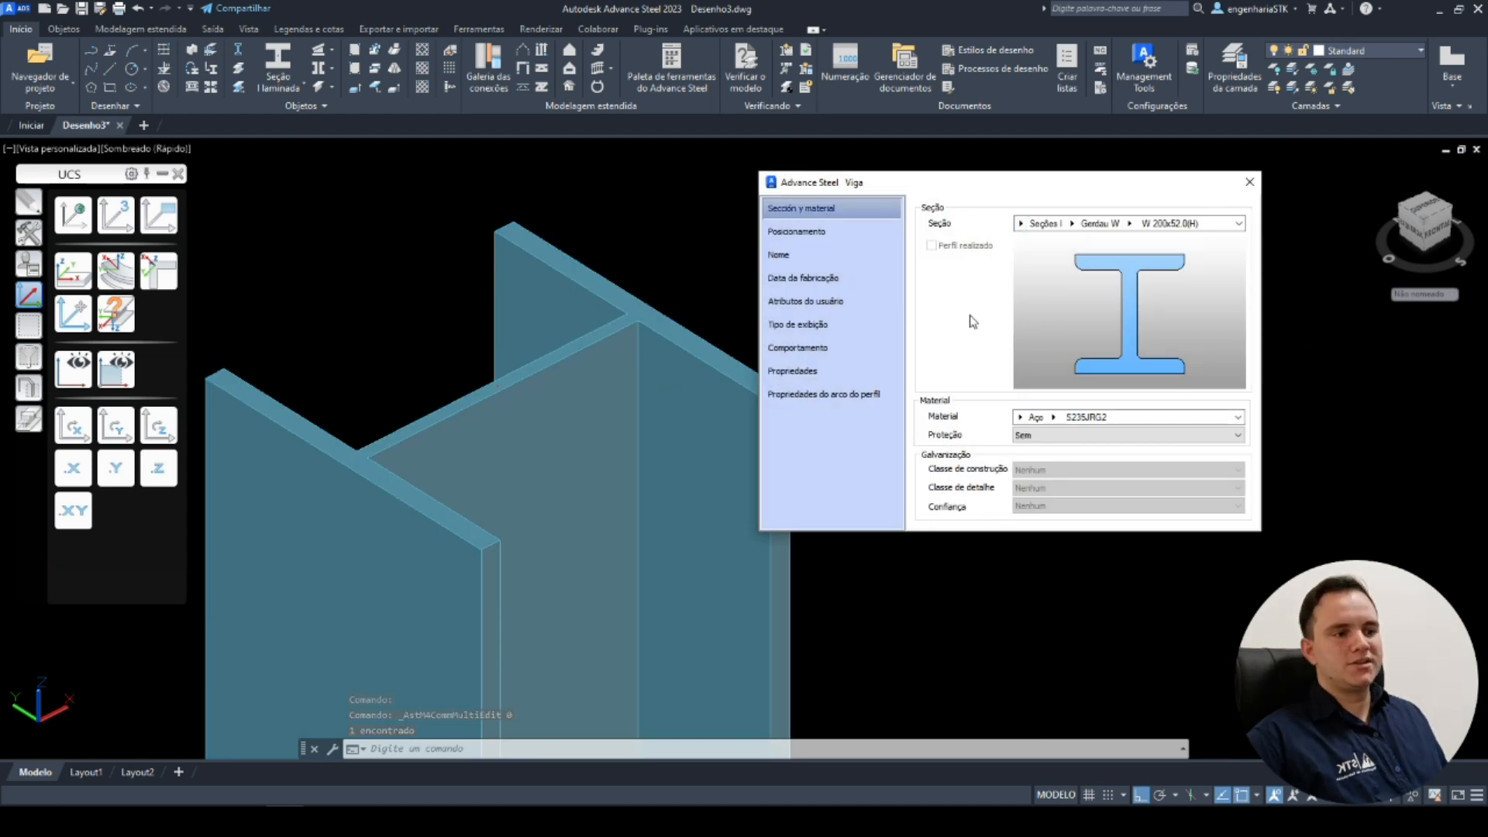
click(1036, 417)
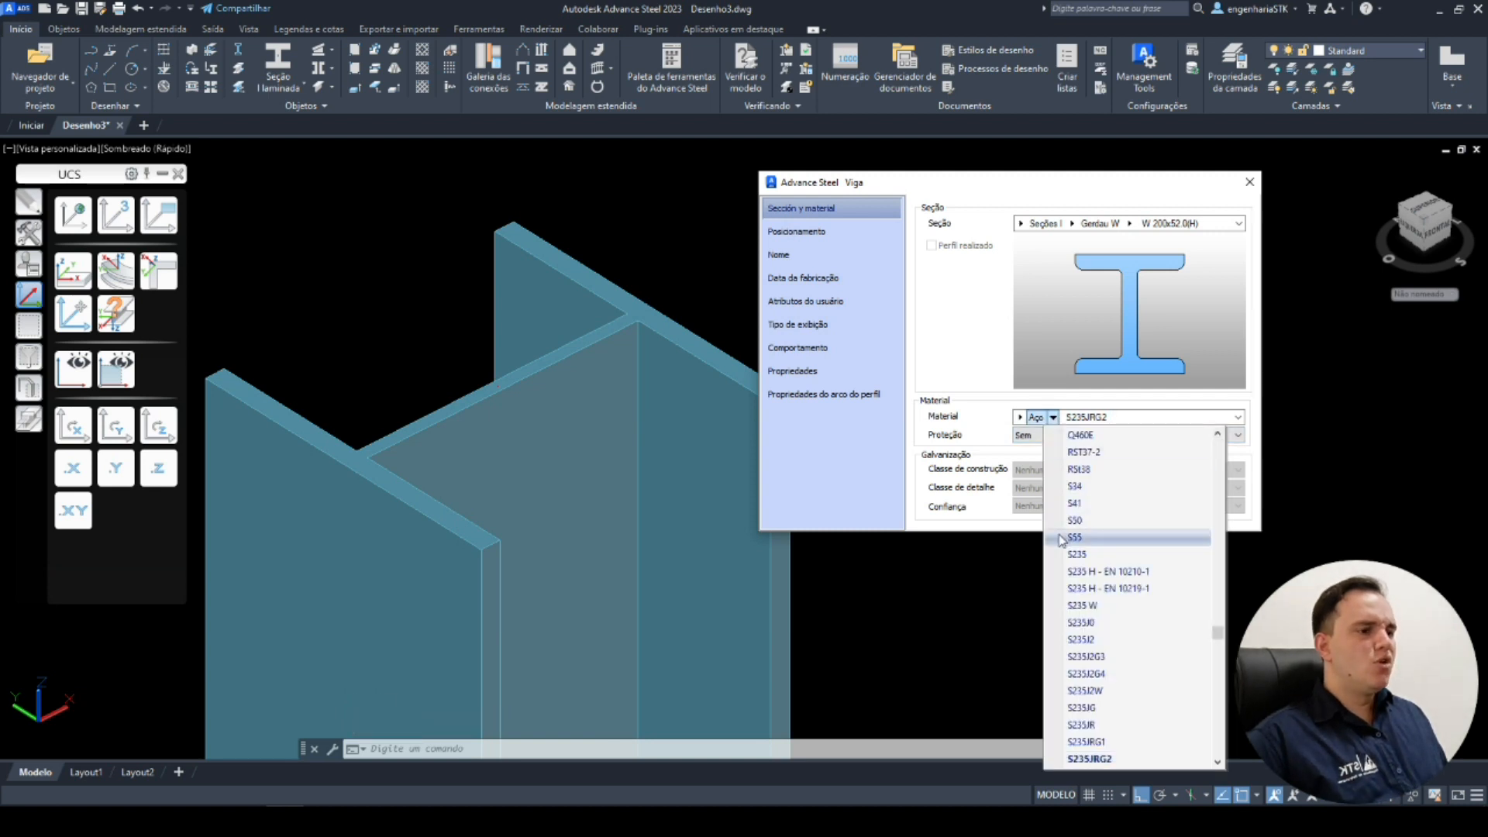
drag(1217, 632, 1213, 518)
scroll(1131, 624, down, 4)
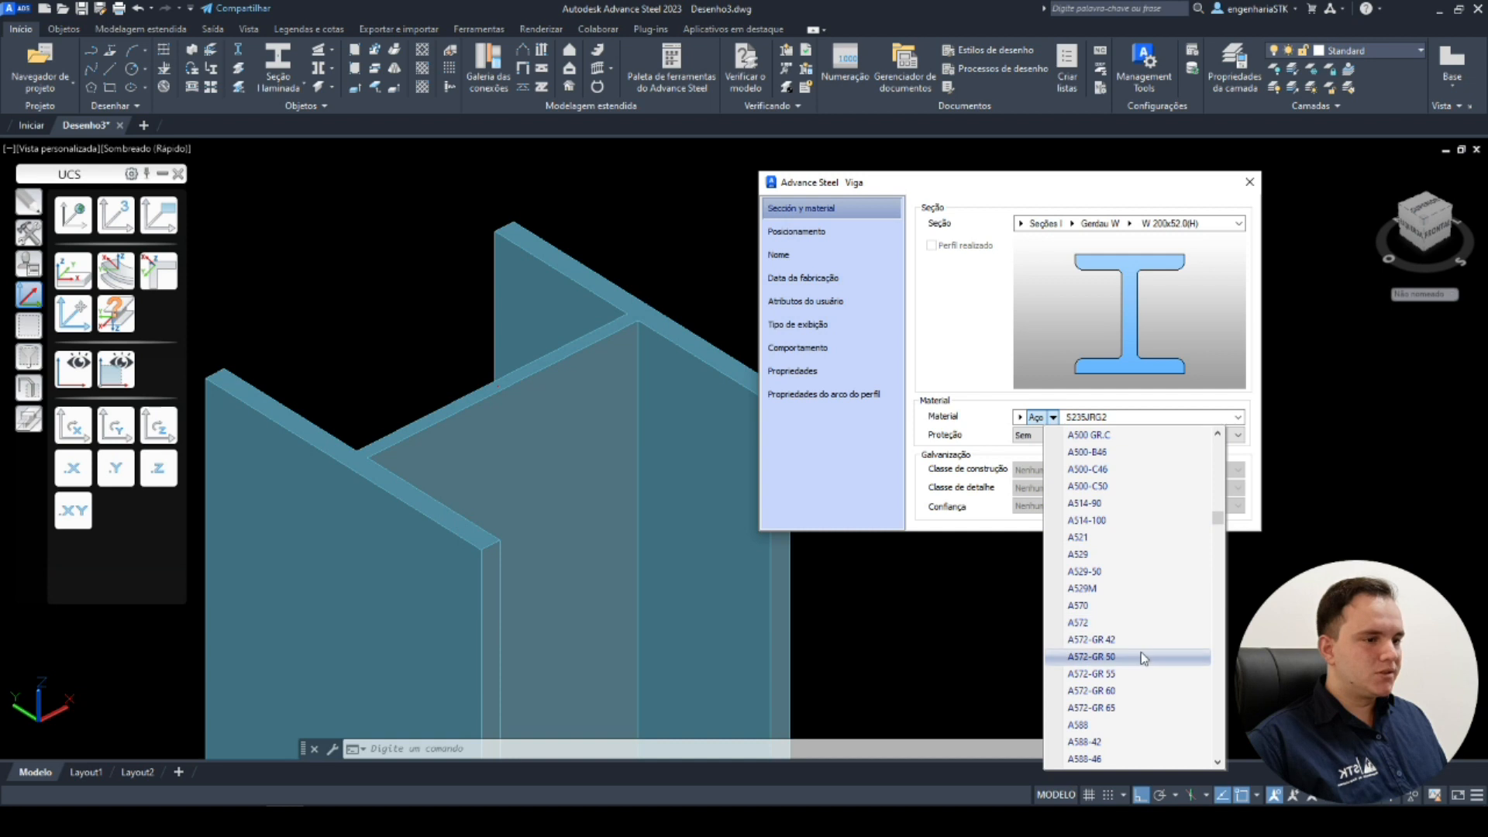
click(1142, 657)
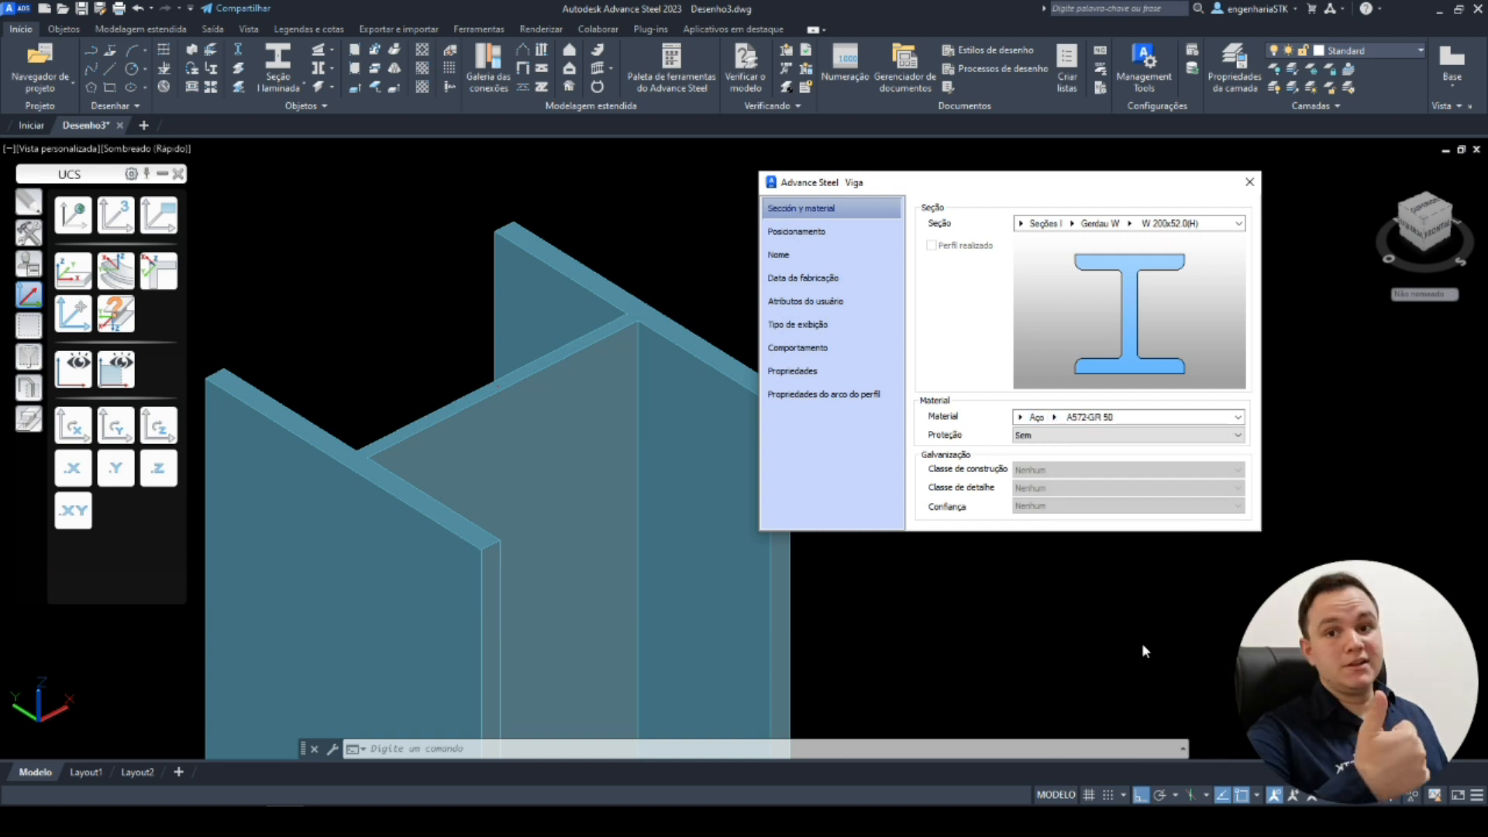
Cycle through the column's positioning offset reference points, ending at the middle of the right side.
click(806, 239)
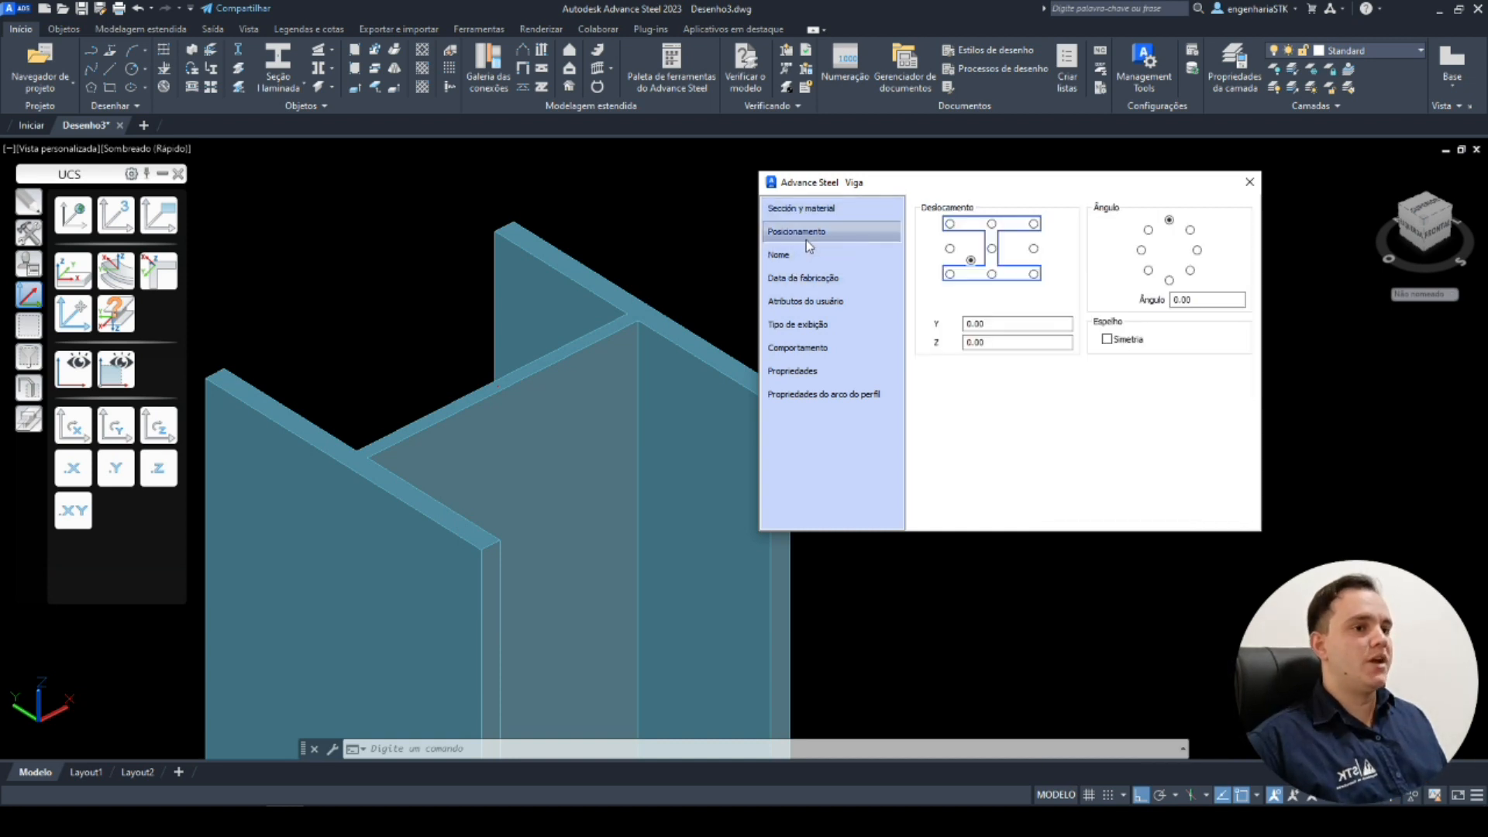
click(991, 274)
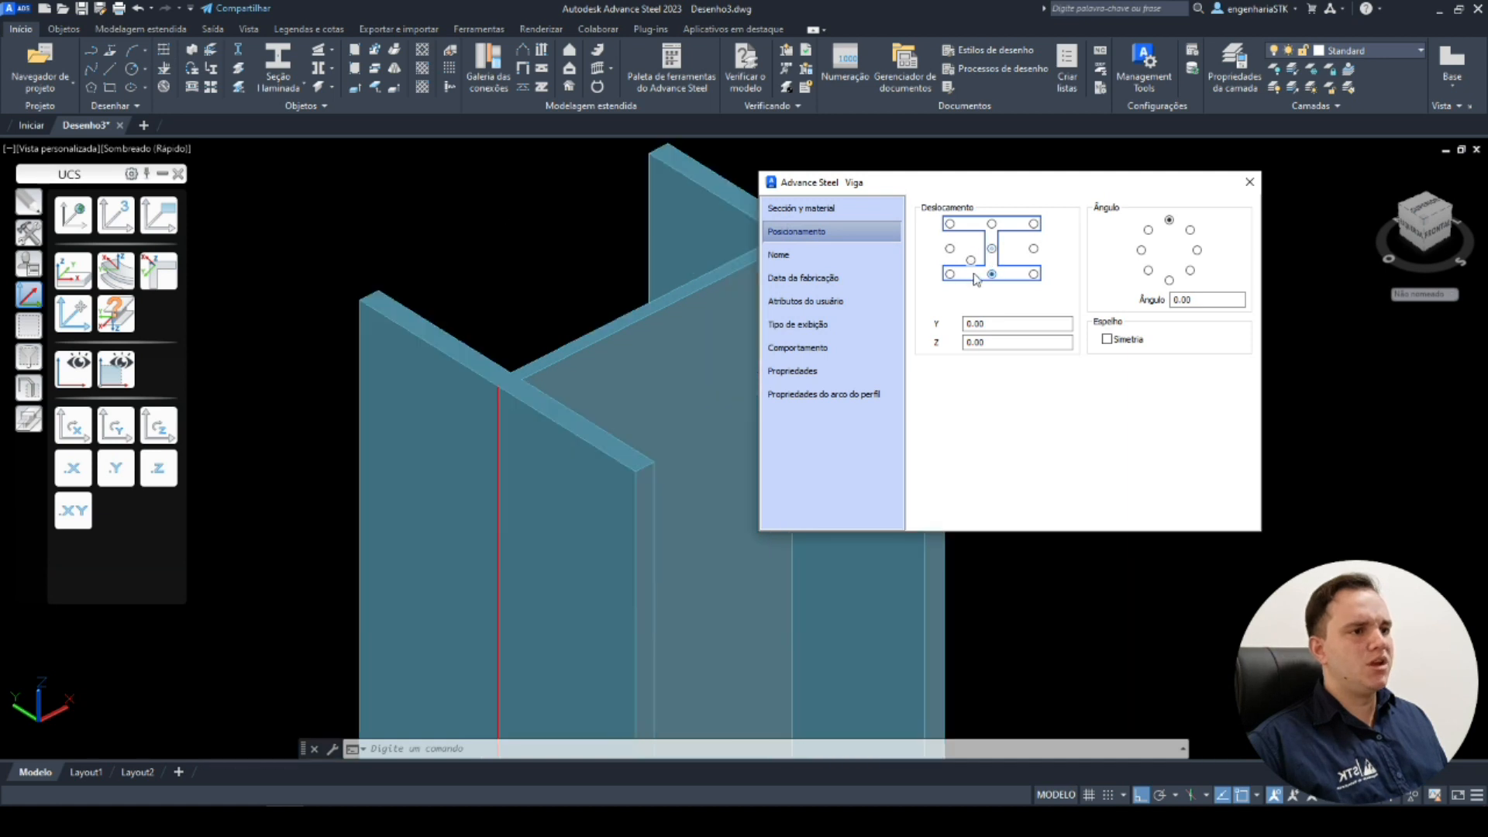
click(949, 274)
click(950, 249)
click(950, 224)
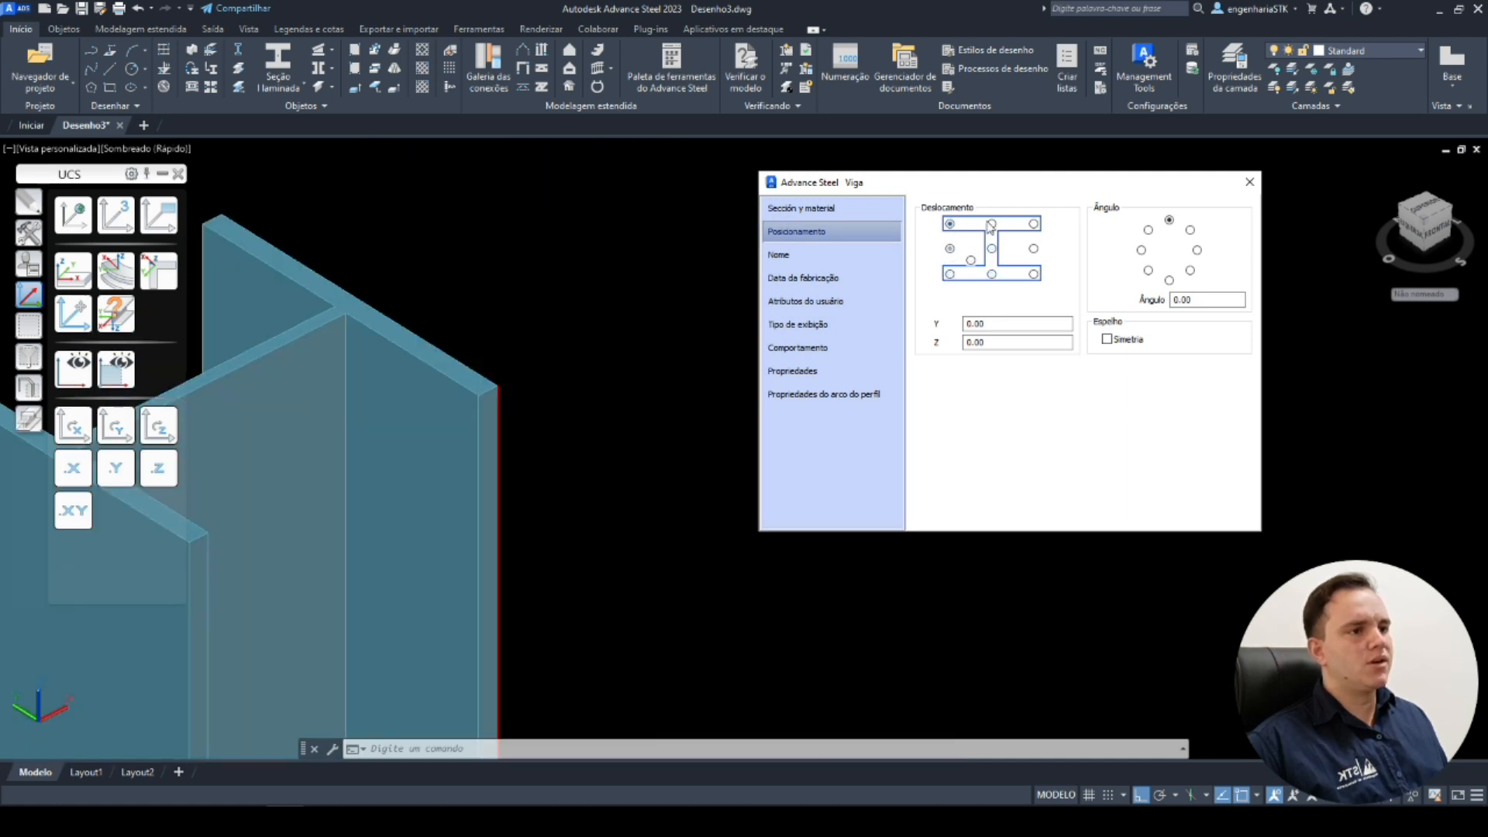
click(991, 224)
click(1033, 224)
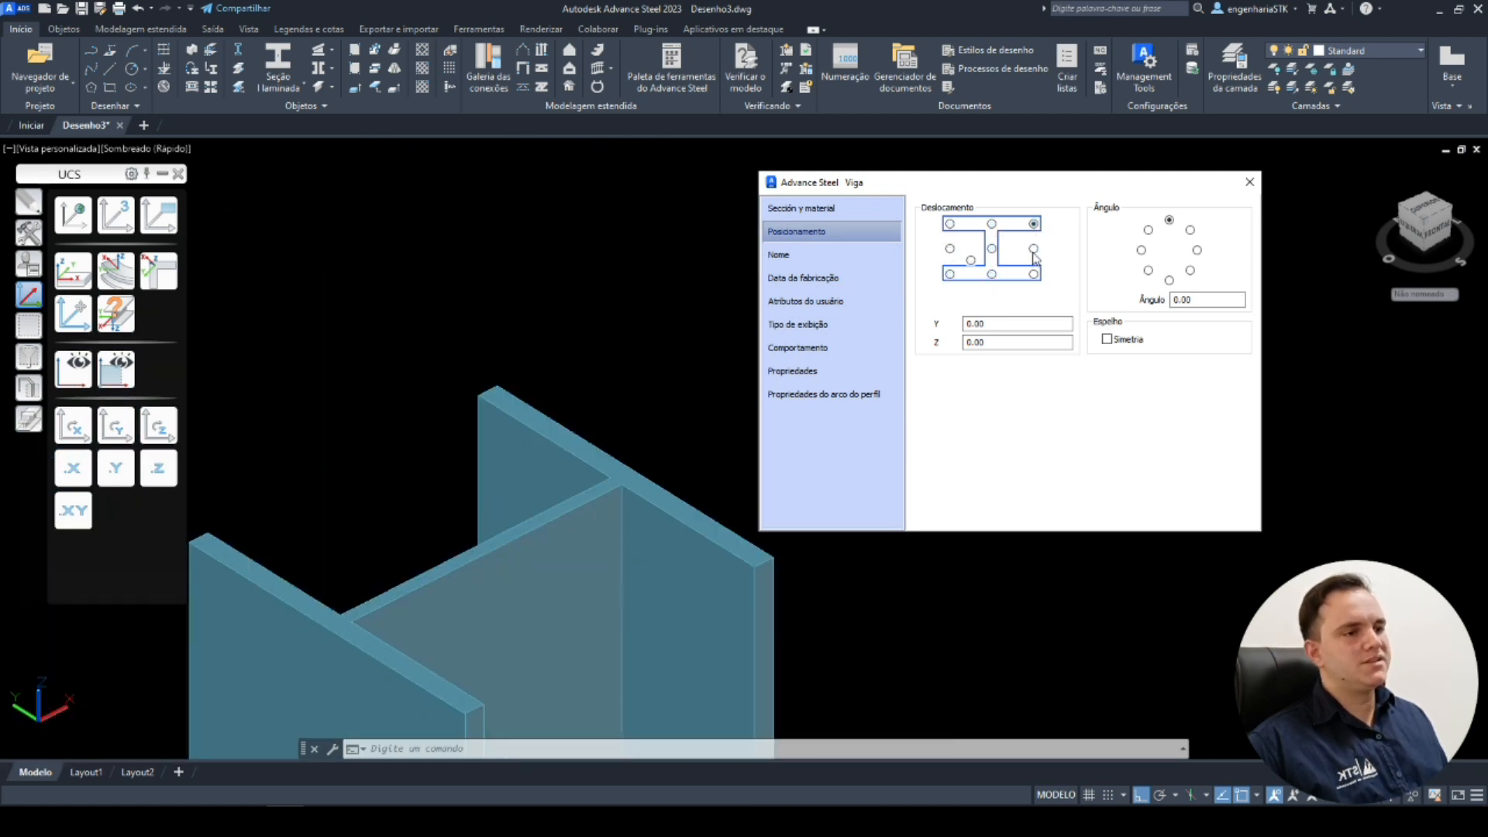
click(1034, 250)
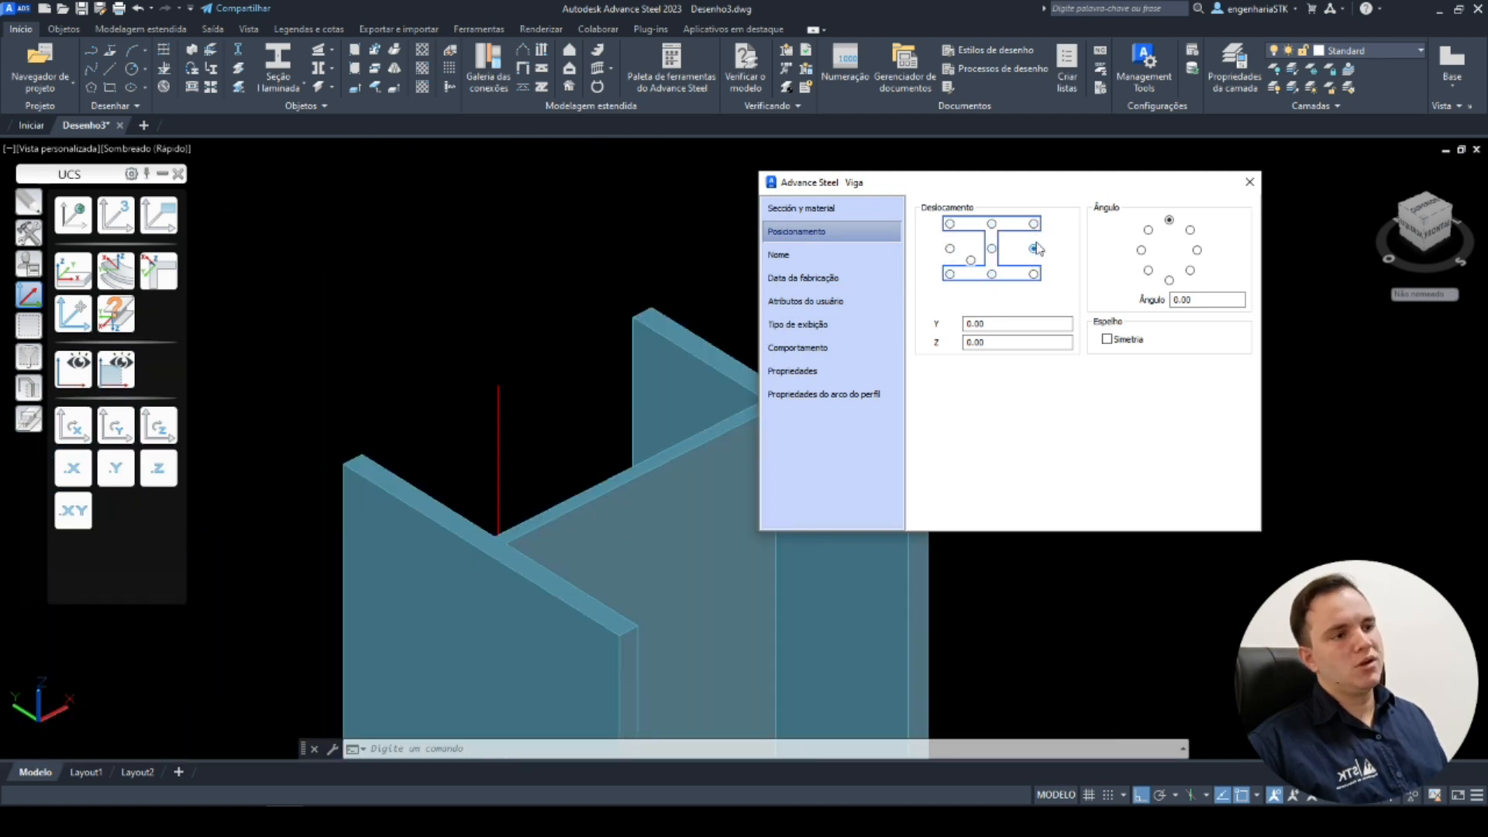
Set the column's offset reference to the lower inner web point and try rotation angles up to 127°, returning to 0°.
click(971, 261)
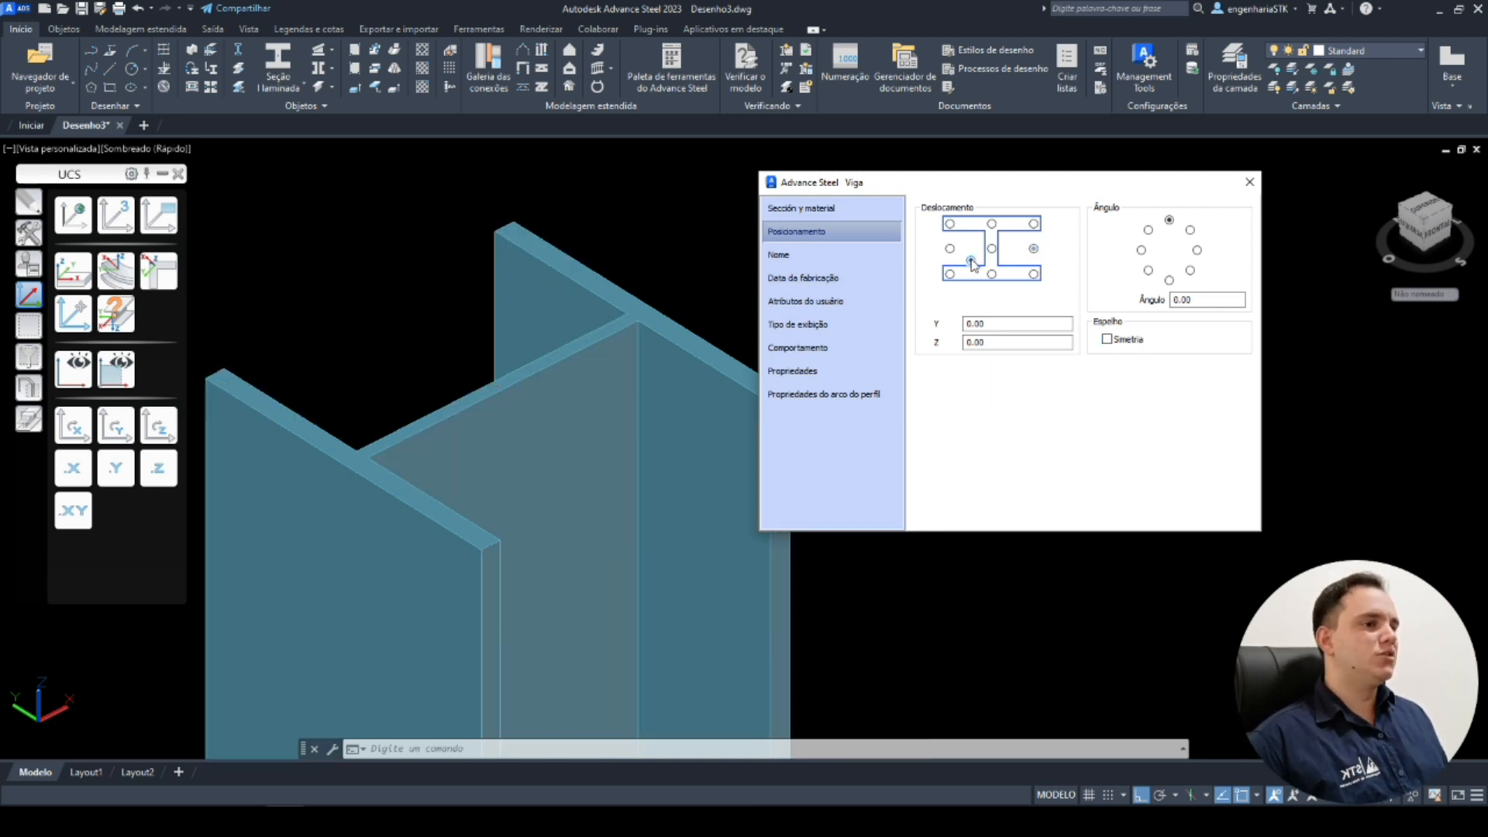
click(1190, 230)
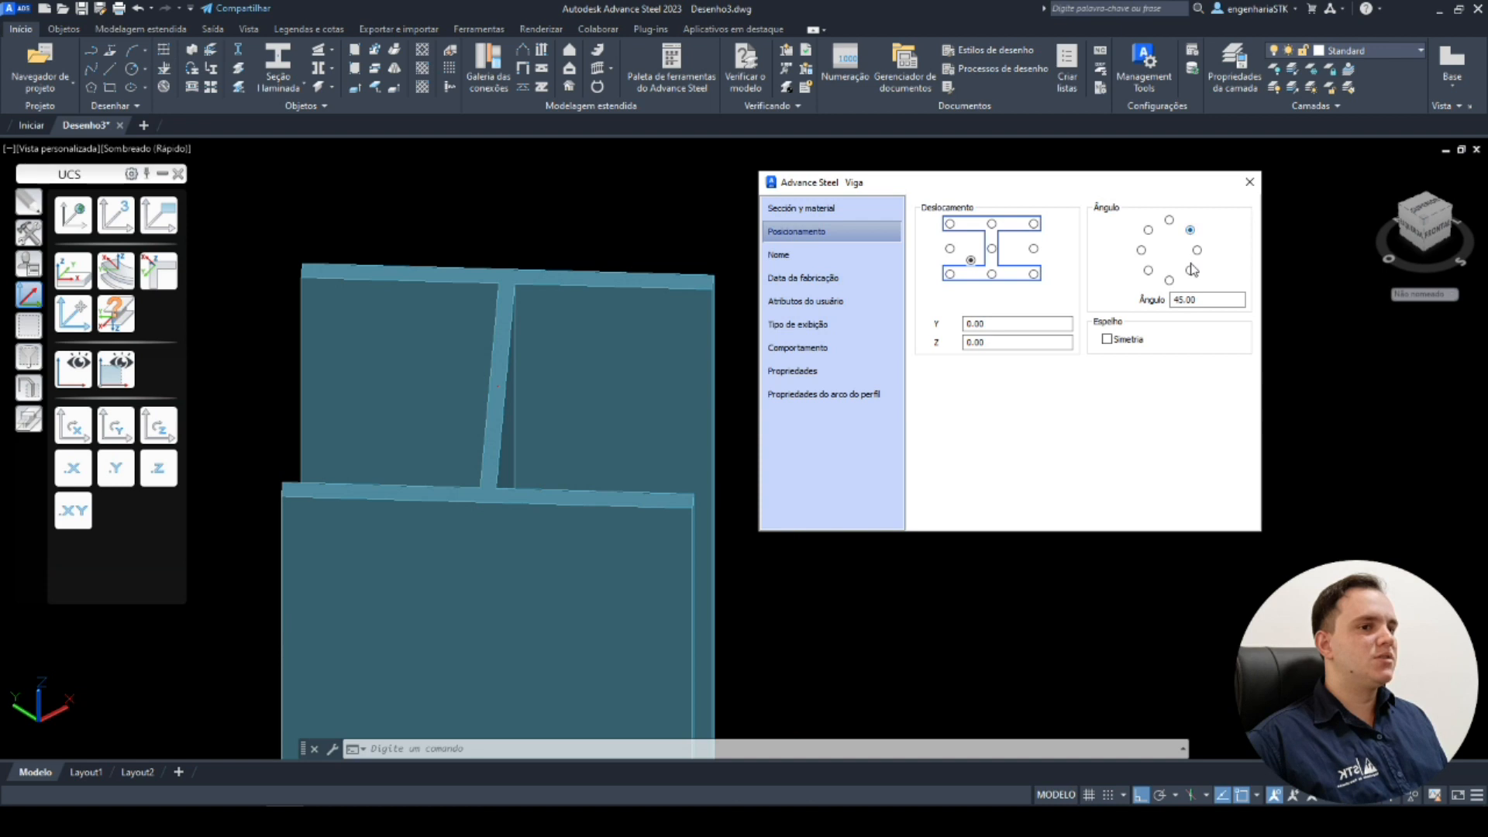
click(1190, 270)
click(1169, 280)
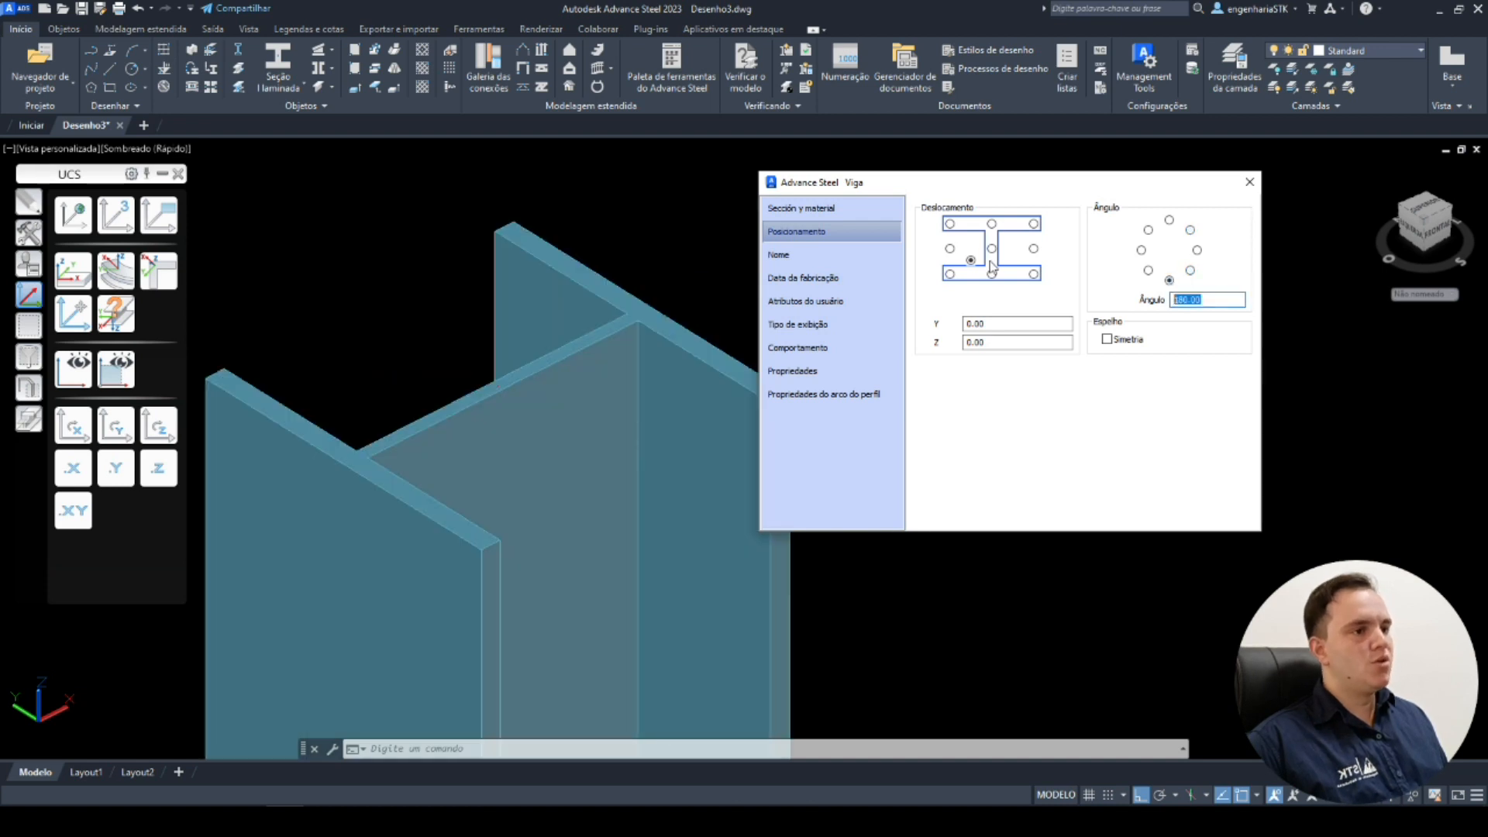
text(127)
key(Return)
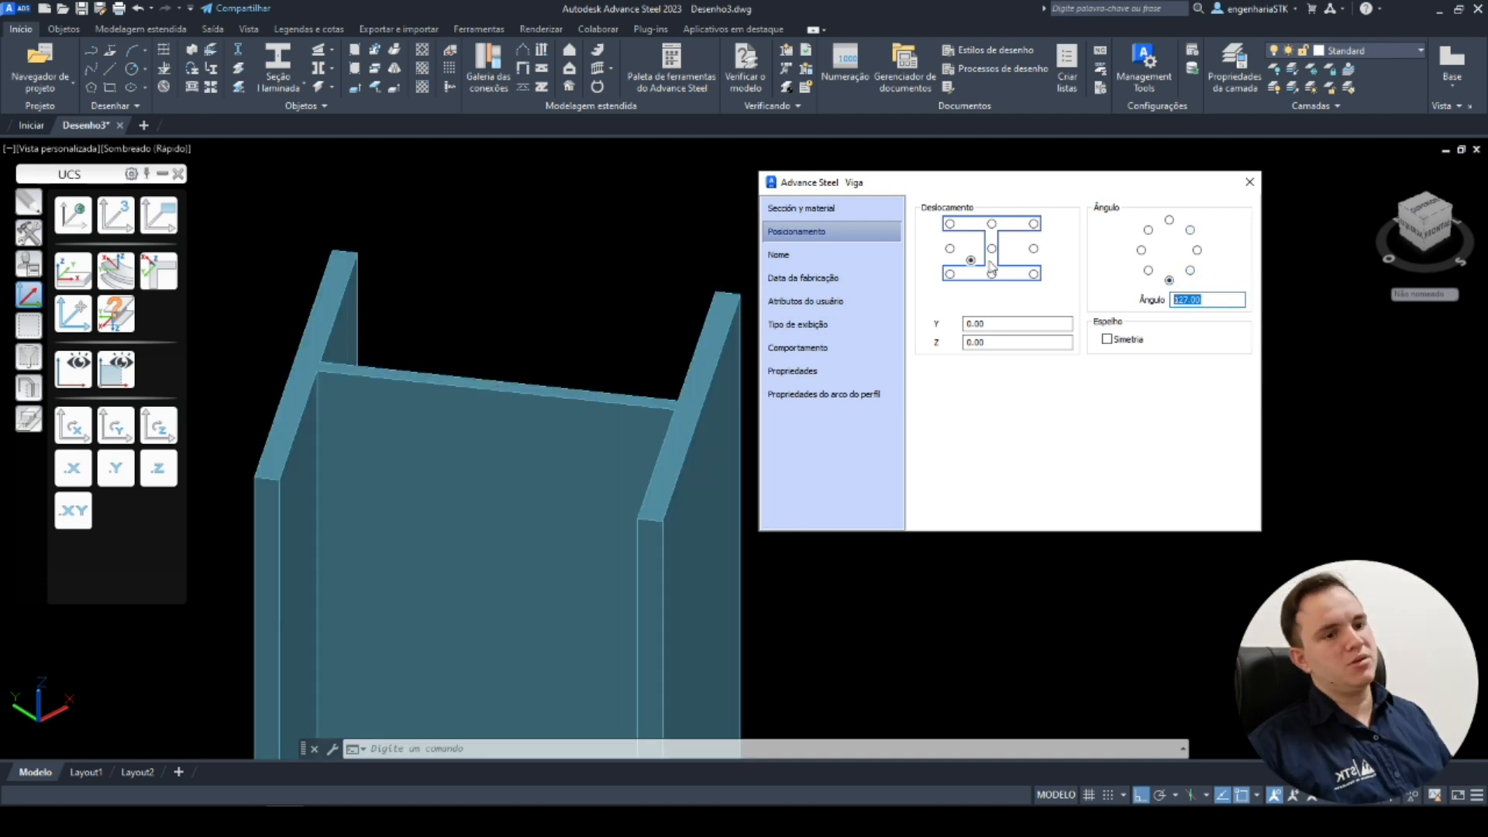
click(1170, 221)
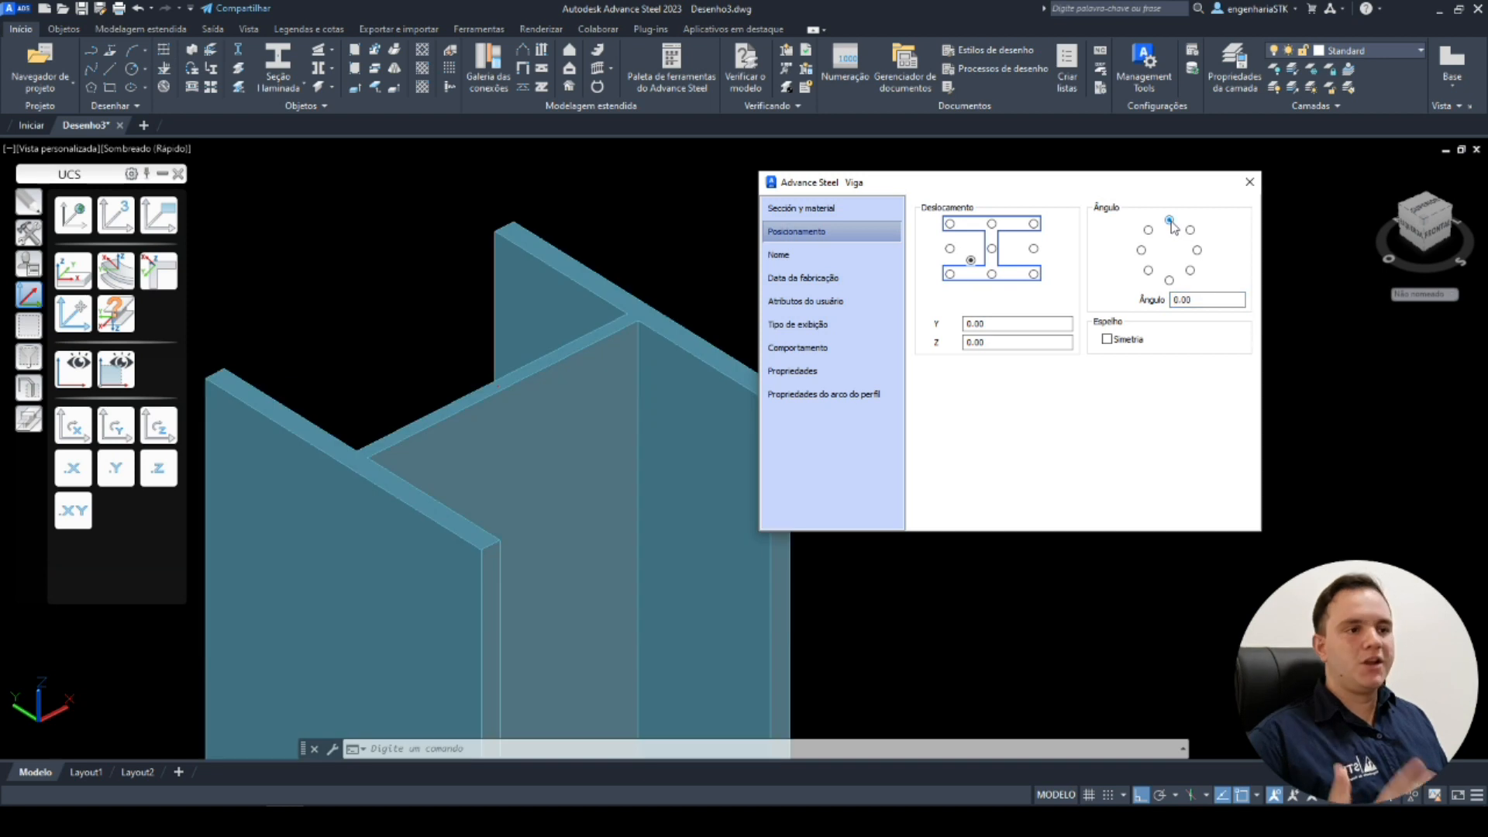
Browse the remaining pages of the column's properties dialog, including the section properties list.
click(860, 256)
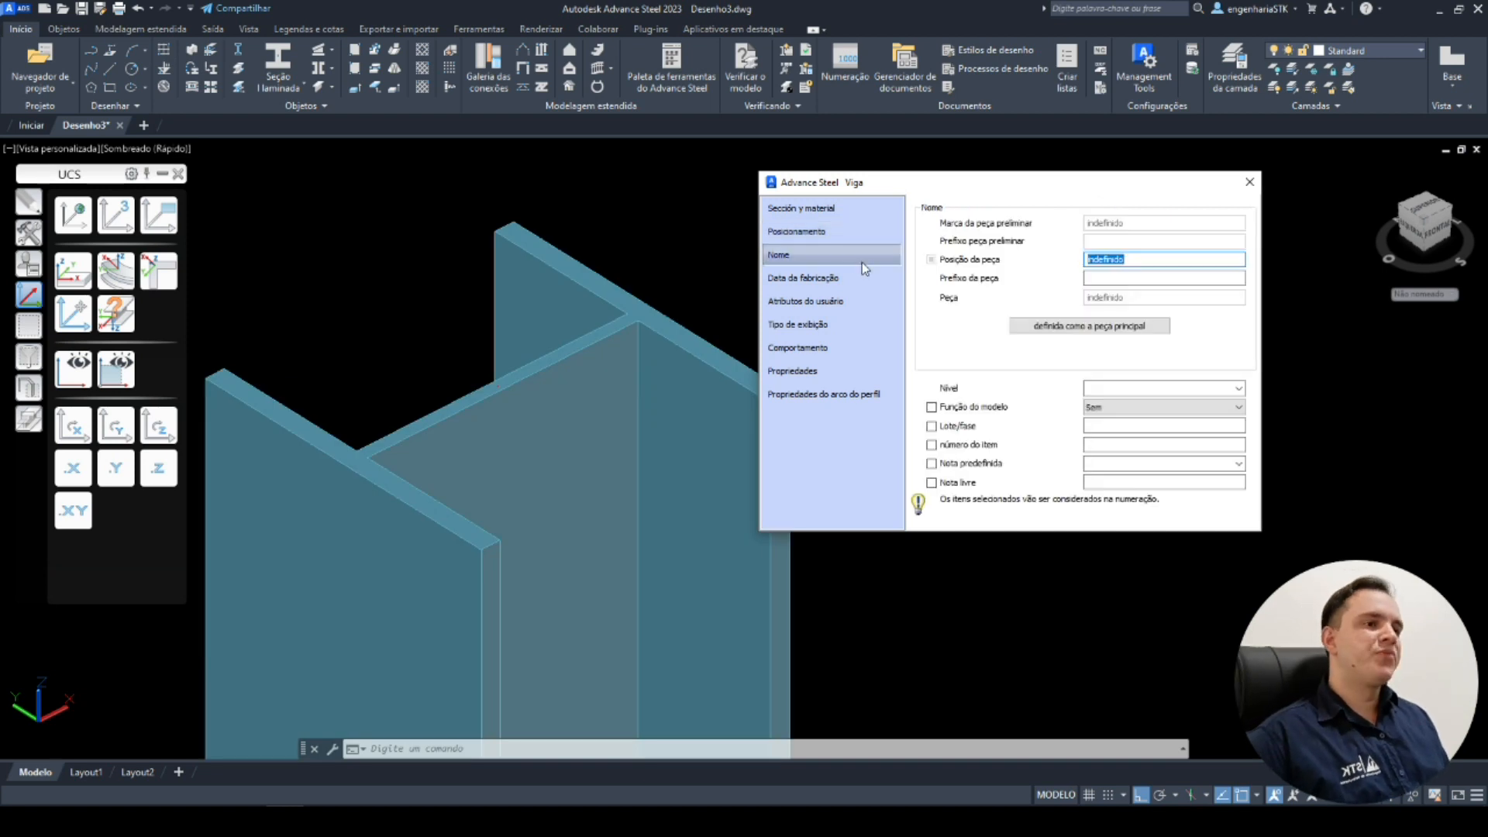
click(860, 277)
click(853, 301)
click(845, 324)
click(849, 347)
click(839, 372)
scroll(1120, 351, down, 3)
scroll(1121, 355, up, 3)
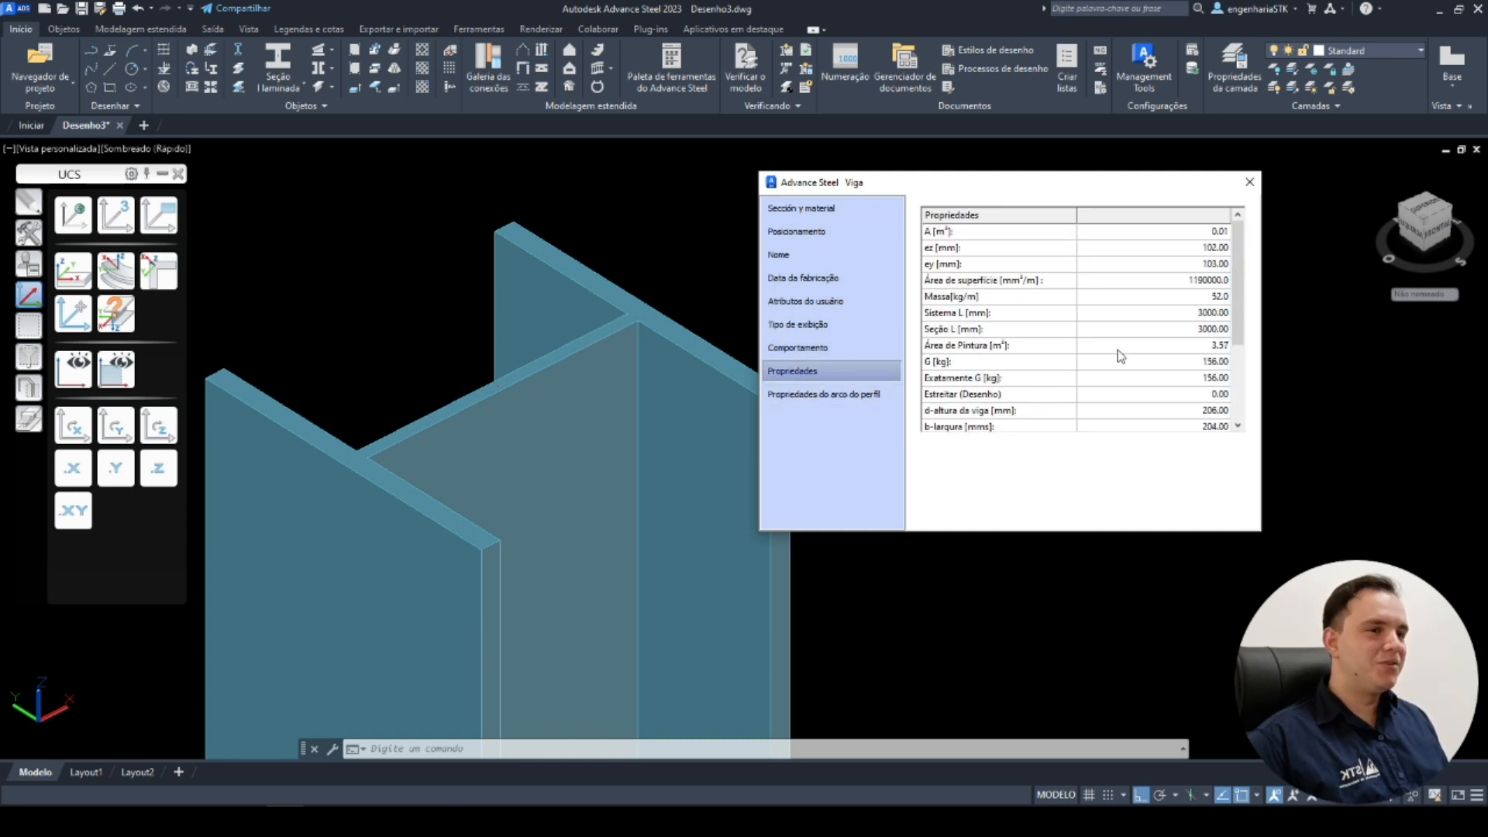
scroll(1119, 356, down, 3)
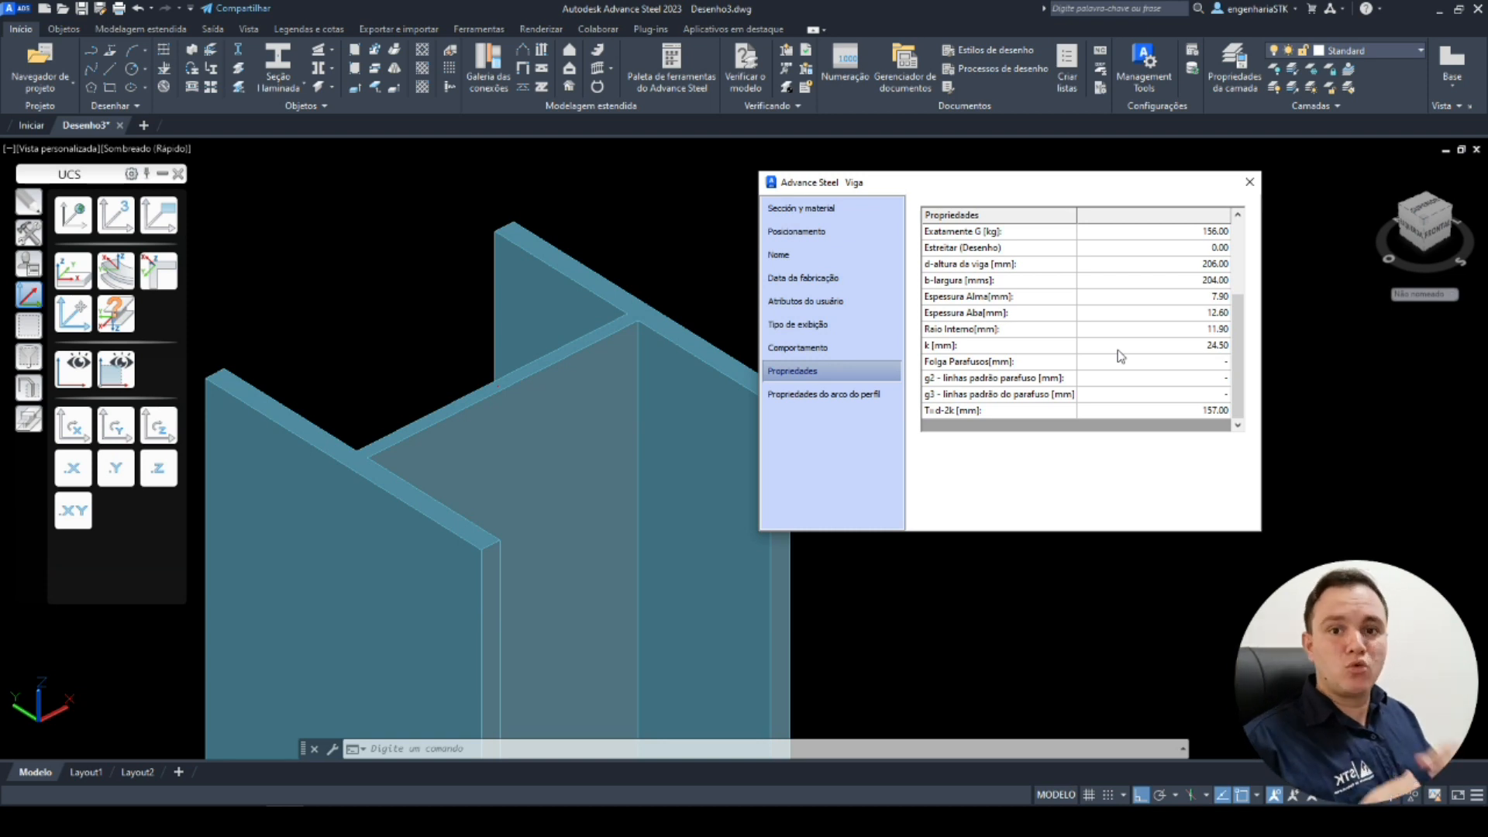
Close the dialog, select the column and open its Properties palette, repositioning the palette beside the drawing.
click(1249, 182)
middle_drag(701, 465, 1020, 372)
click(930, 356)
right_click(874, 341)
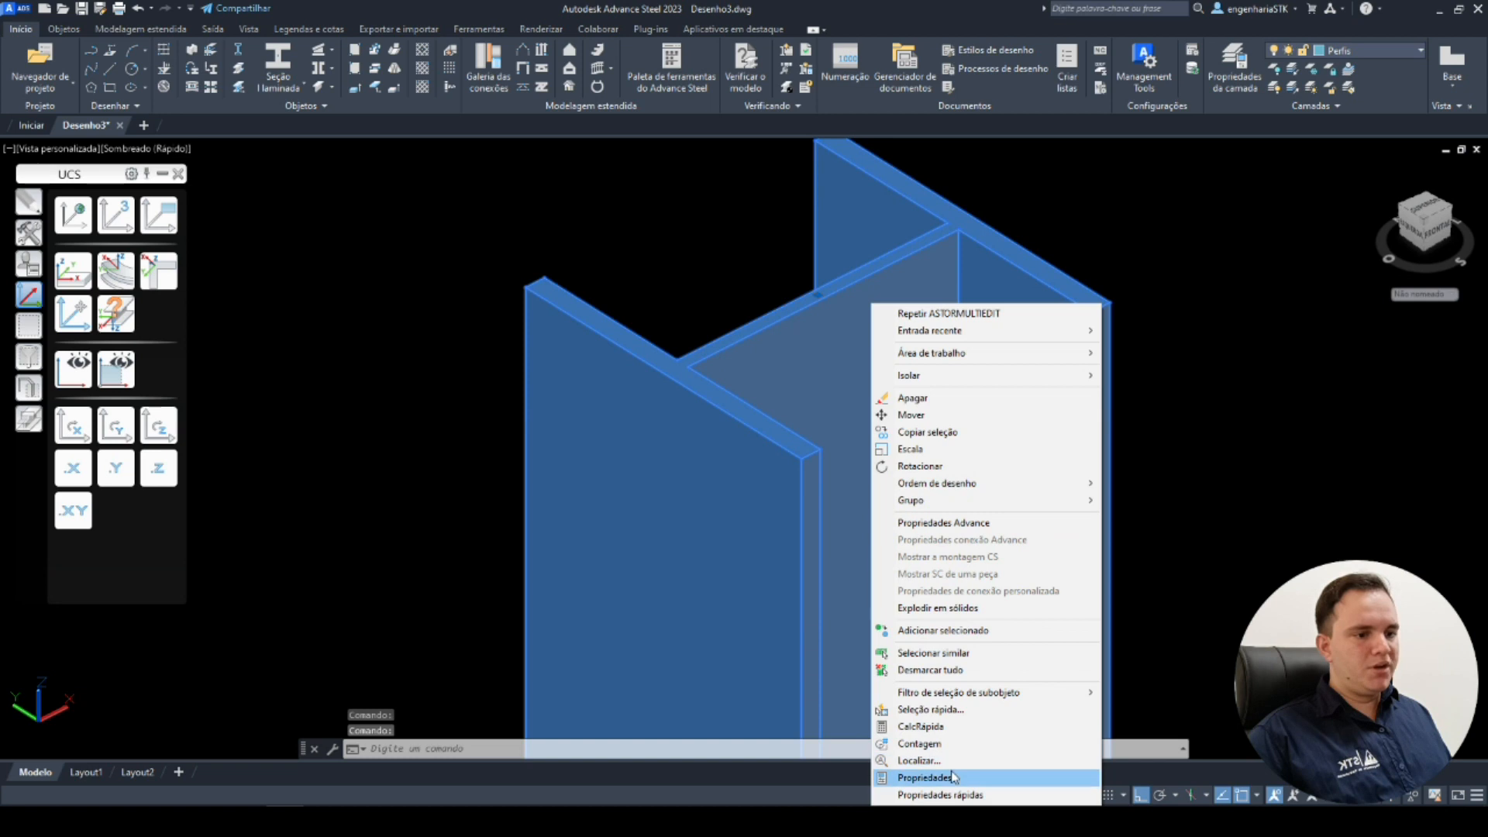
click(951, 778)
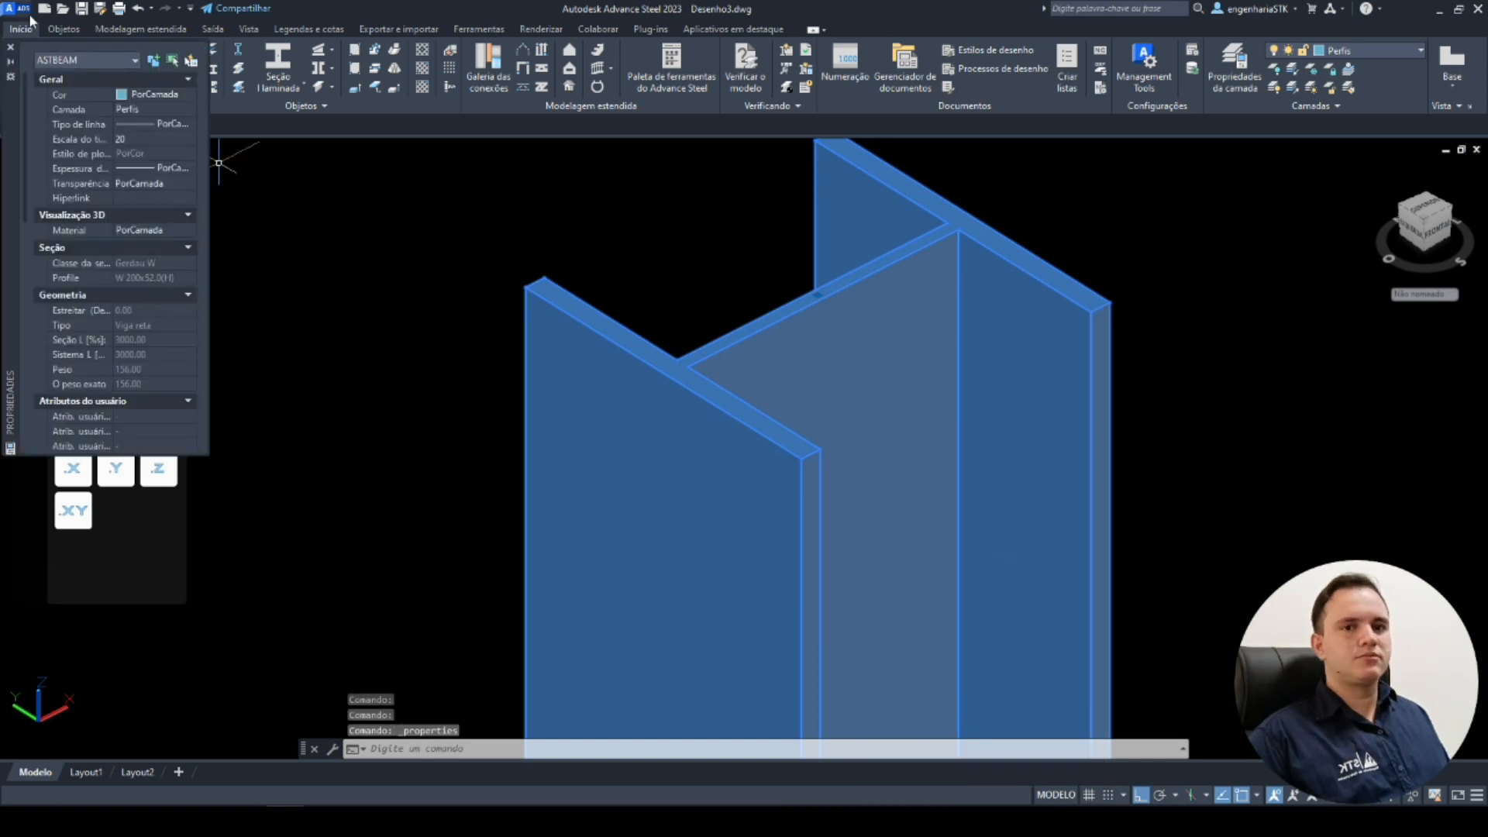
drag(6, 113, 208, 202)
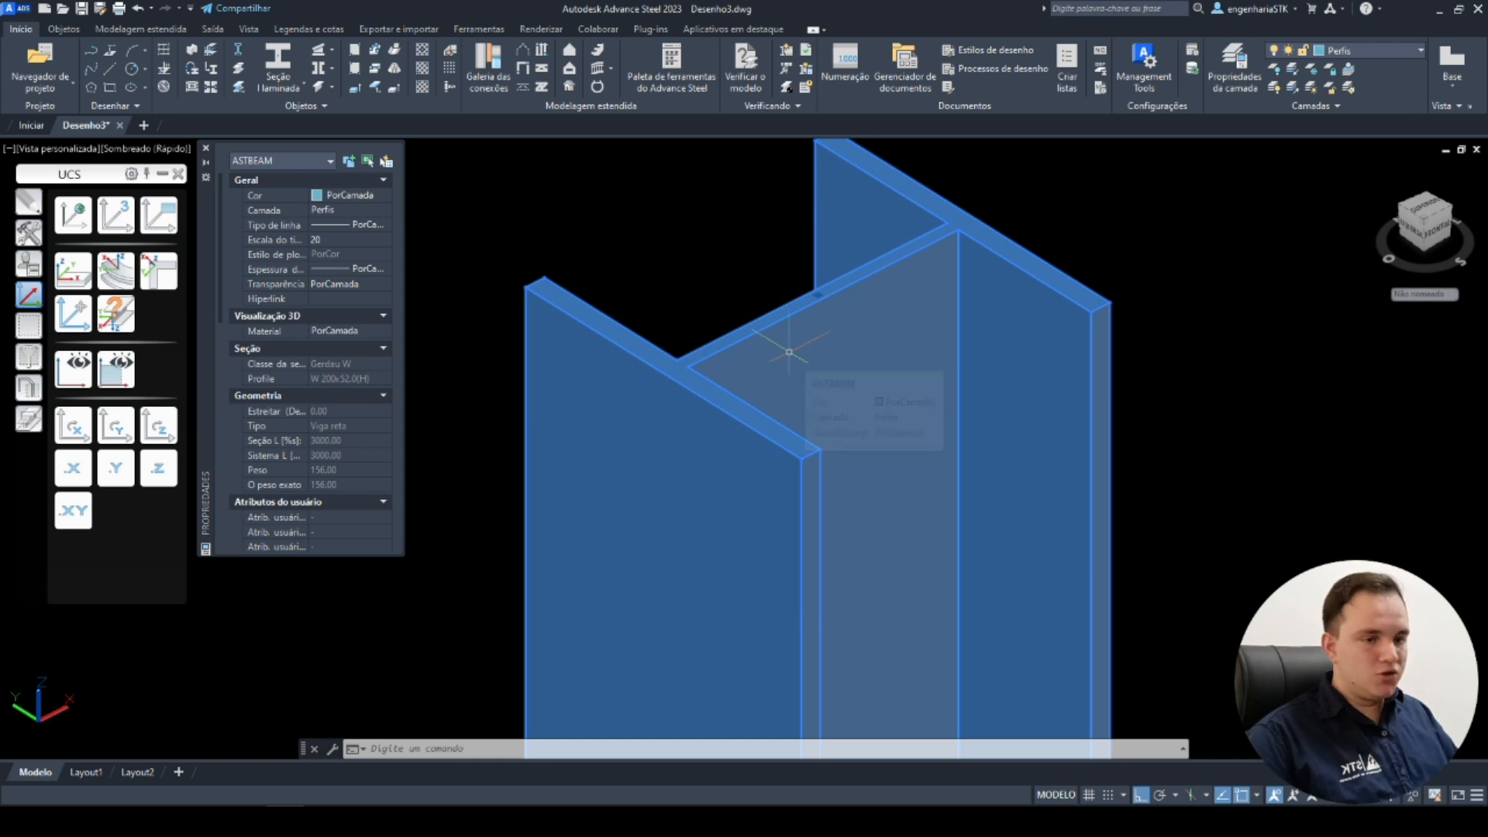
Switch to Calculator and compute 52 × 3 to check the column's weight, then close it.
key(XF86Calculator)
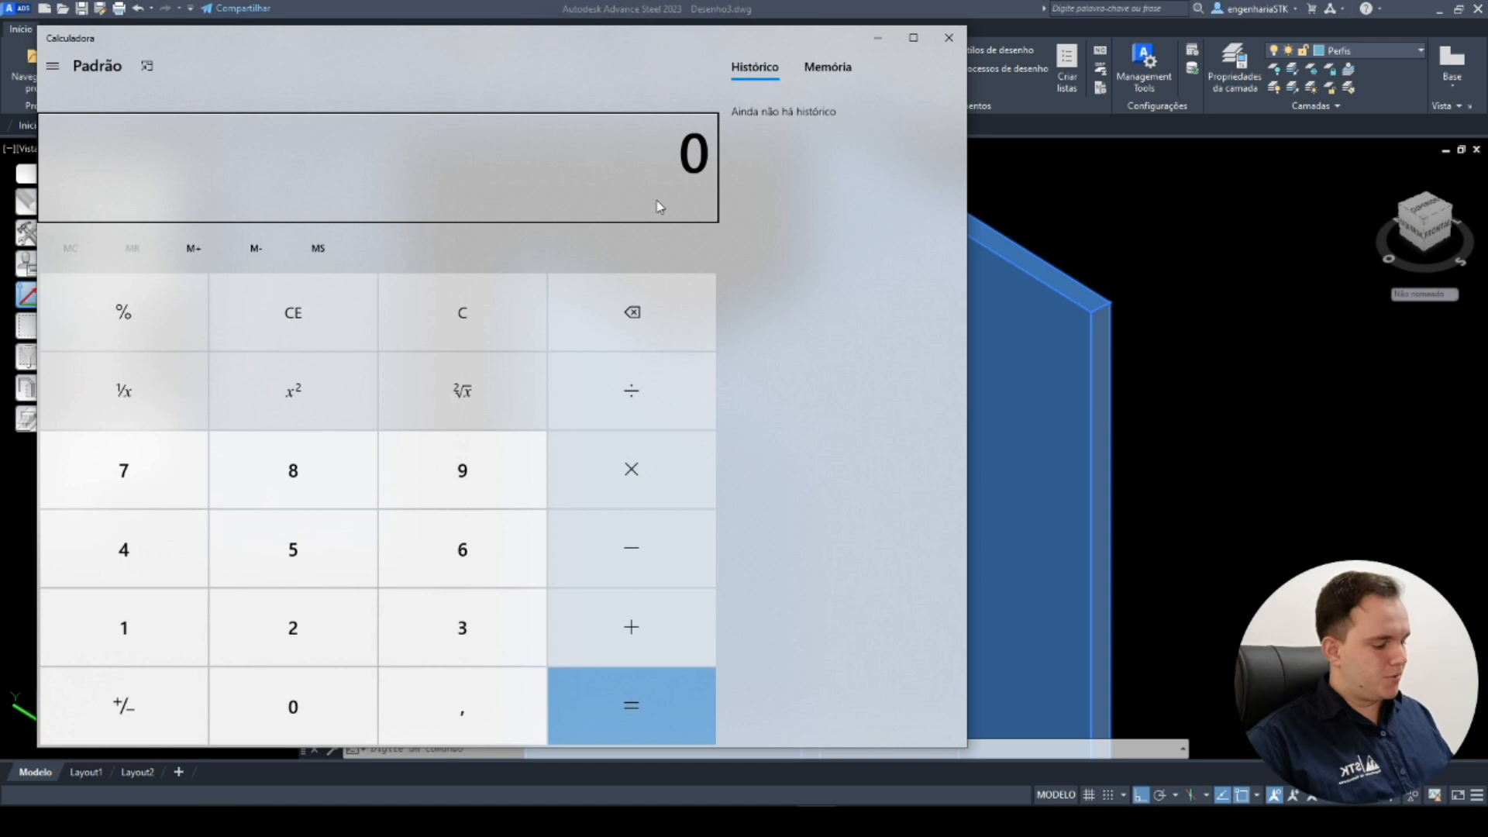
text(52)
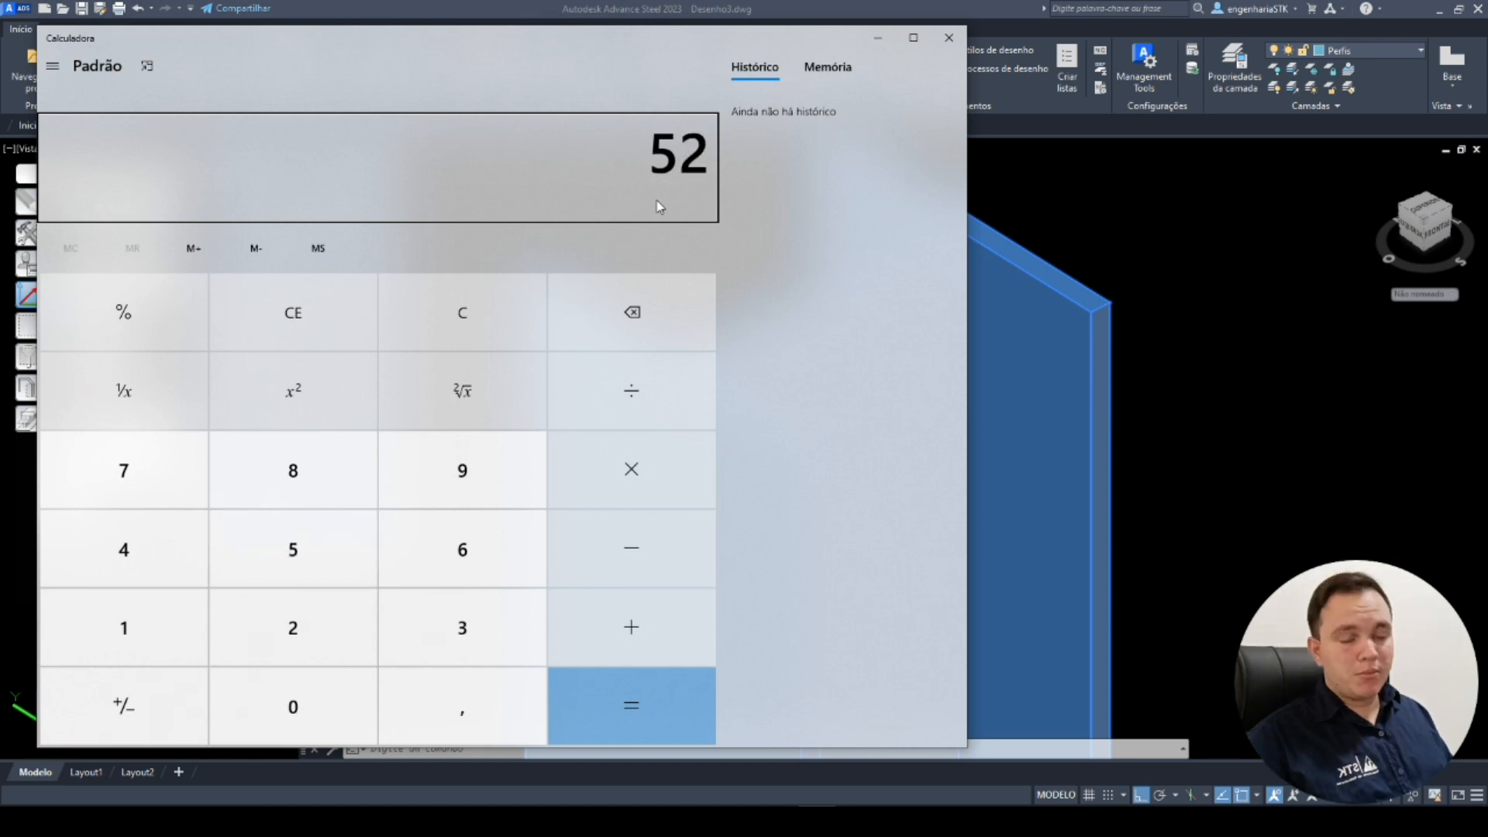
text( × 3)
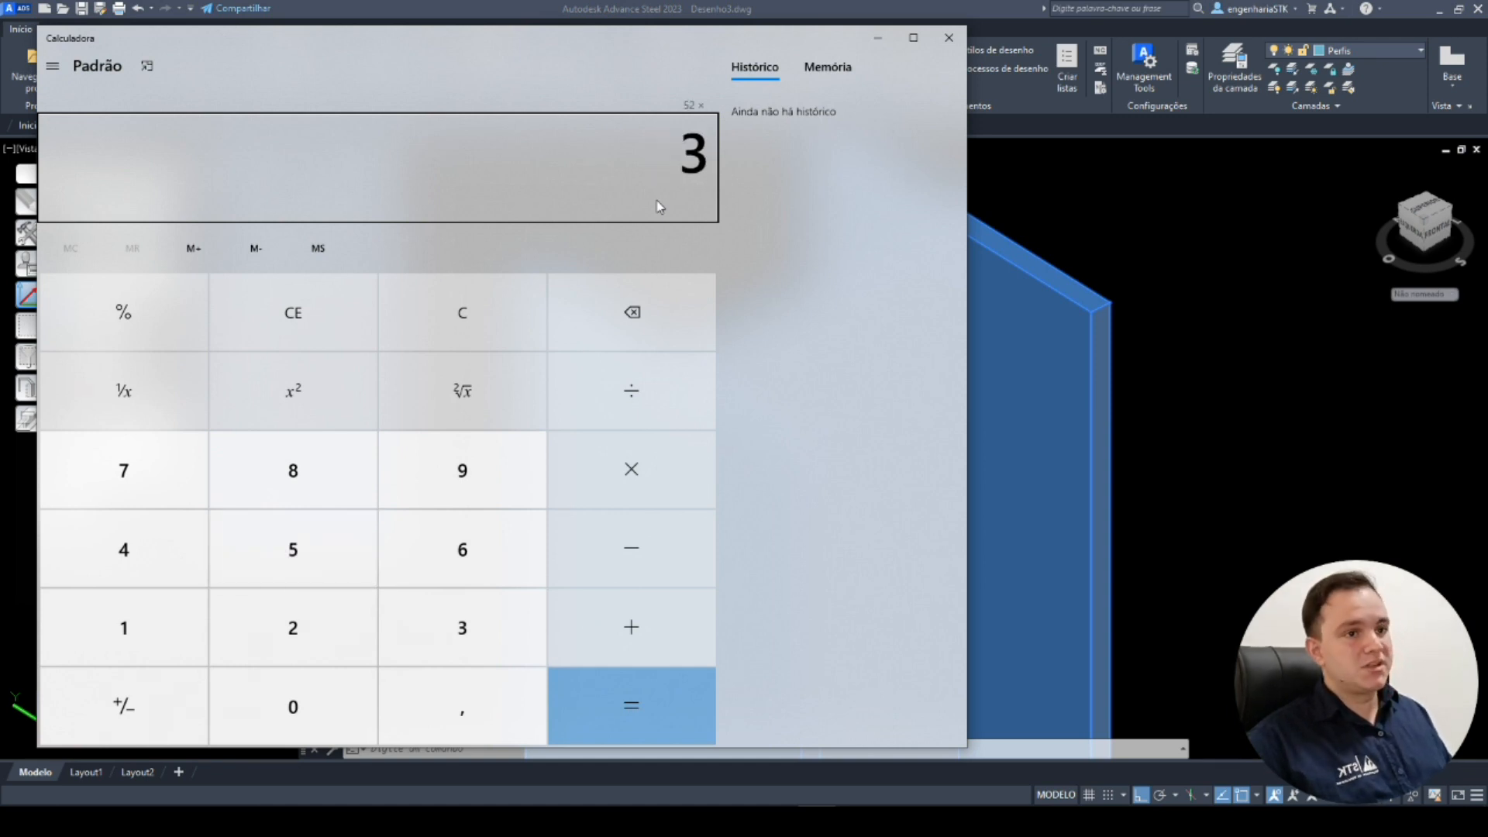
key(Return)
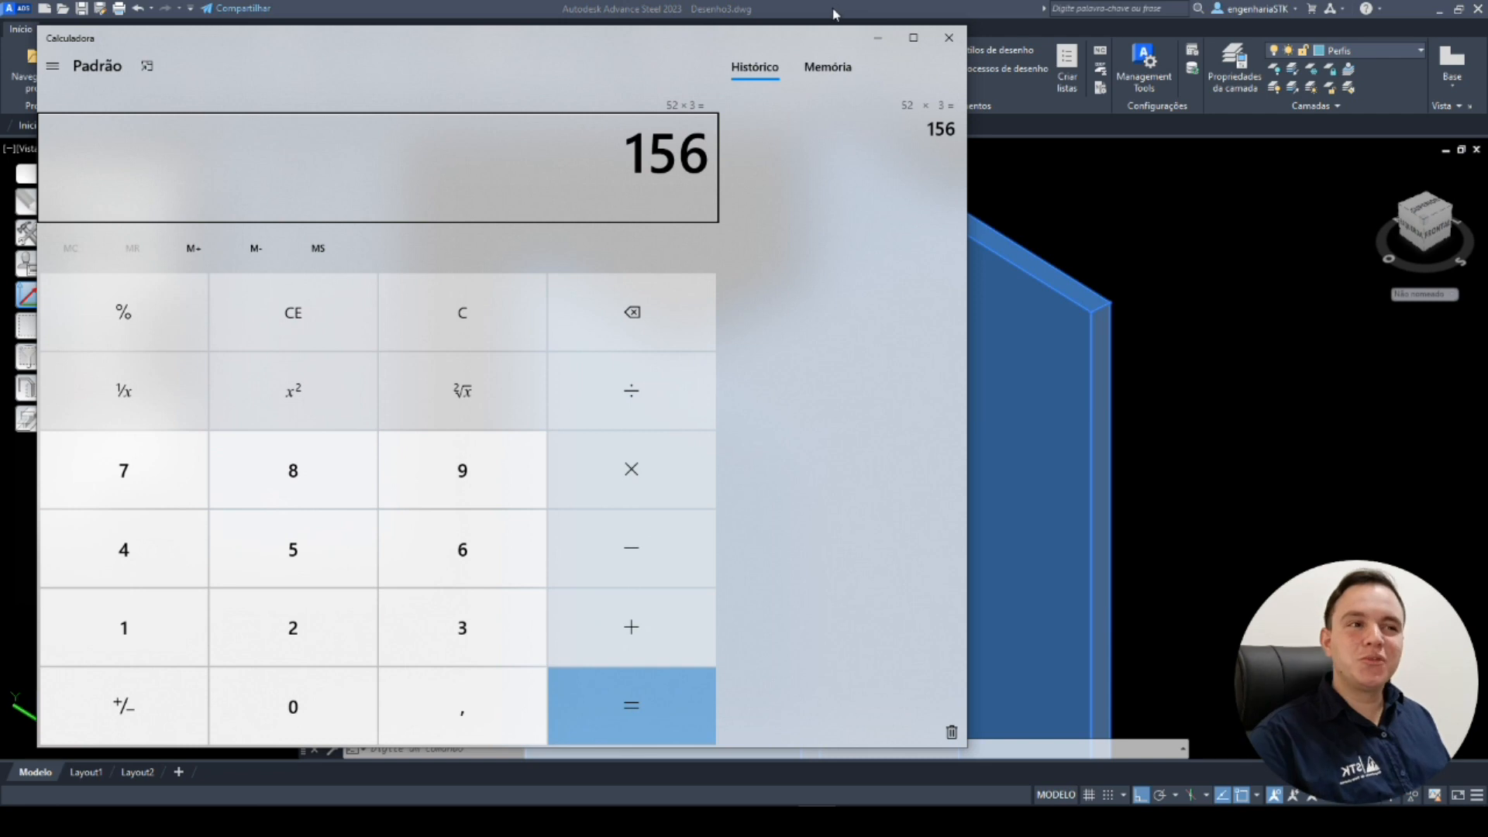
click(949, 37)
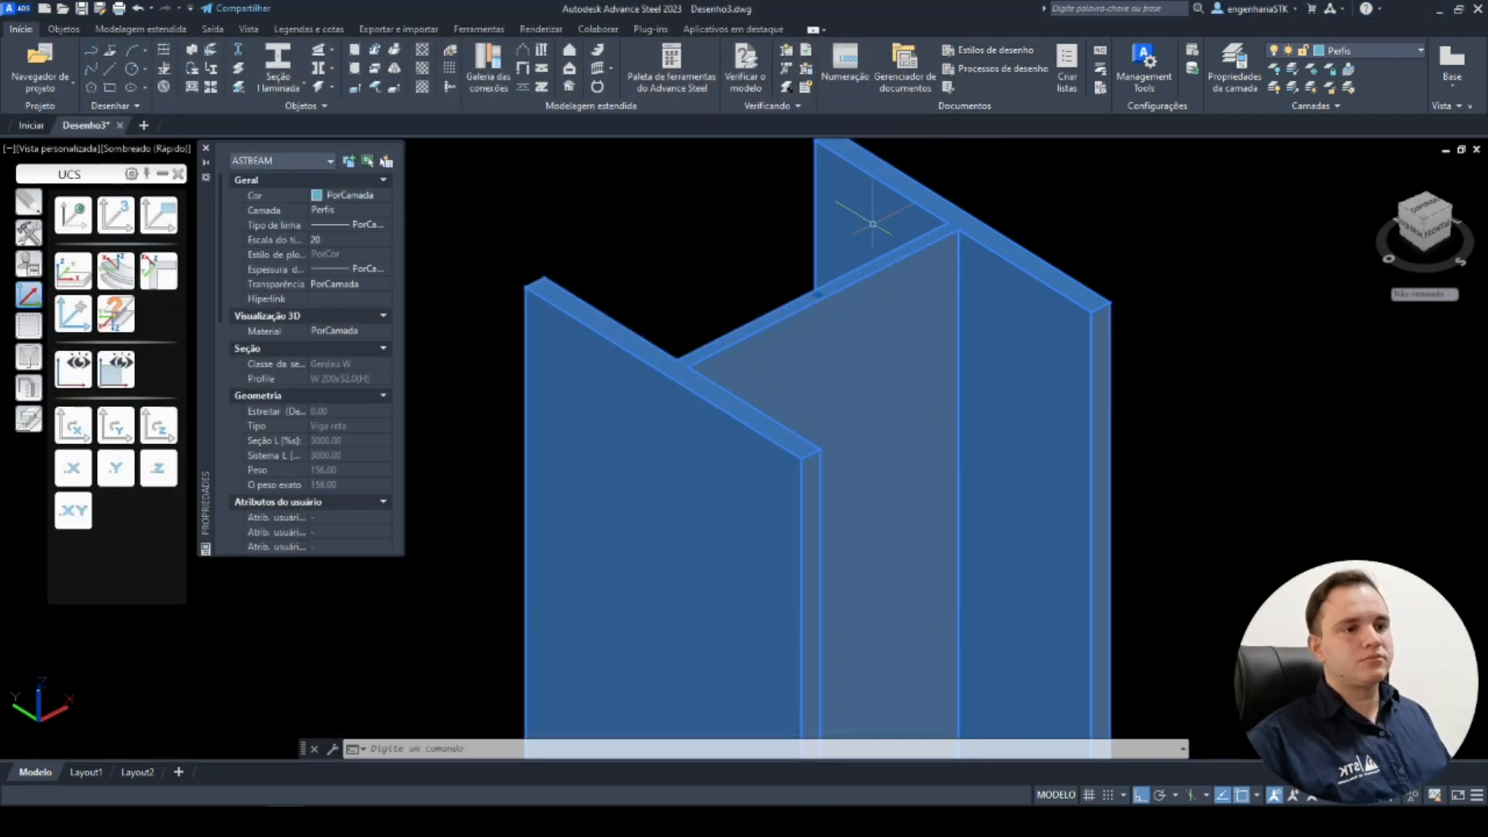
Scroll through the column's properties in the palette, clear the selection and close the palette.
scroll(361, 399, down, 3)
scroll(365, 394, down, 2)
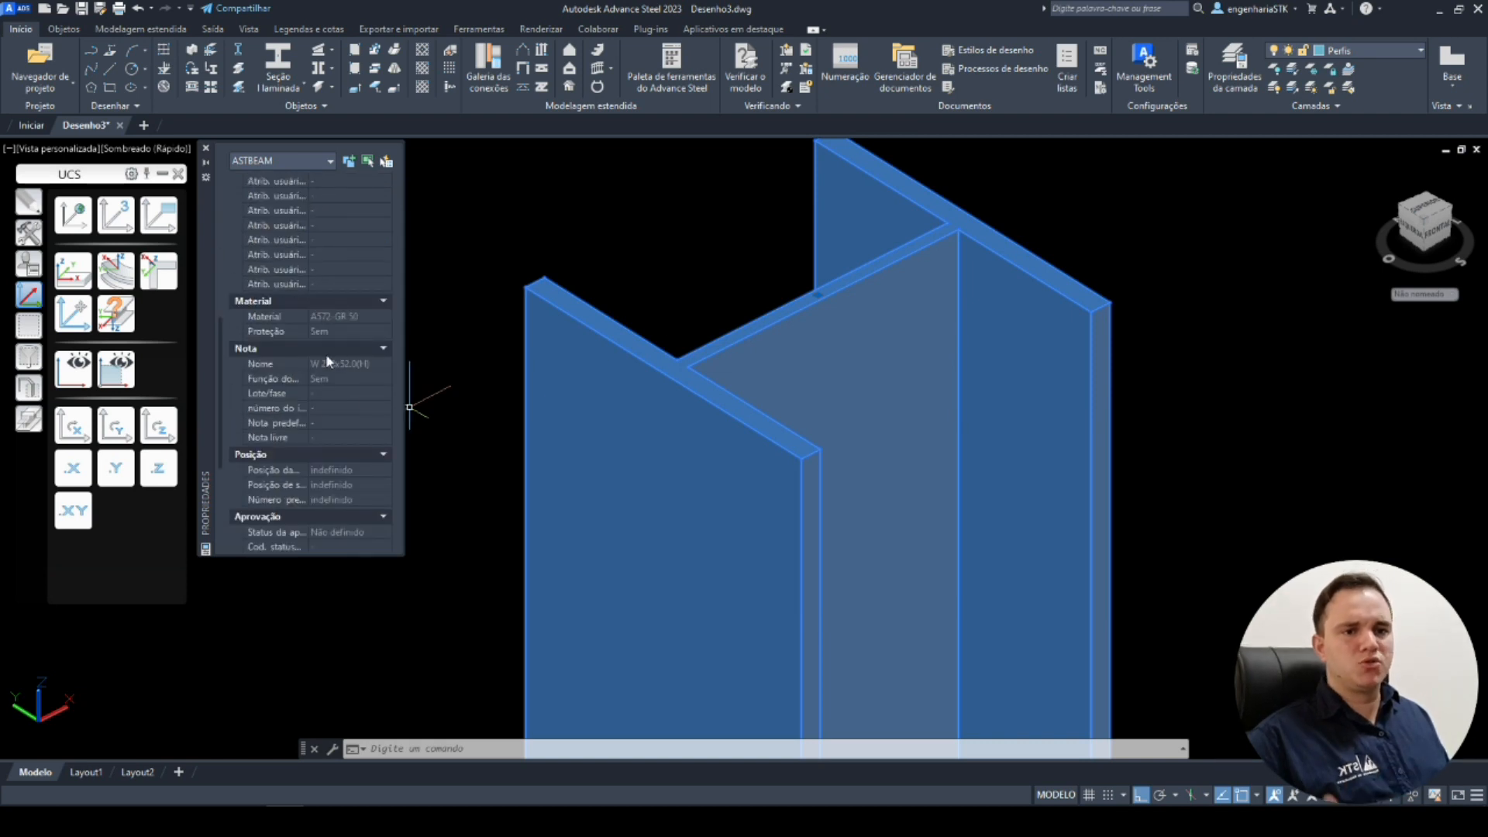
key(Escape)
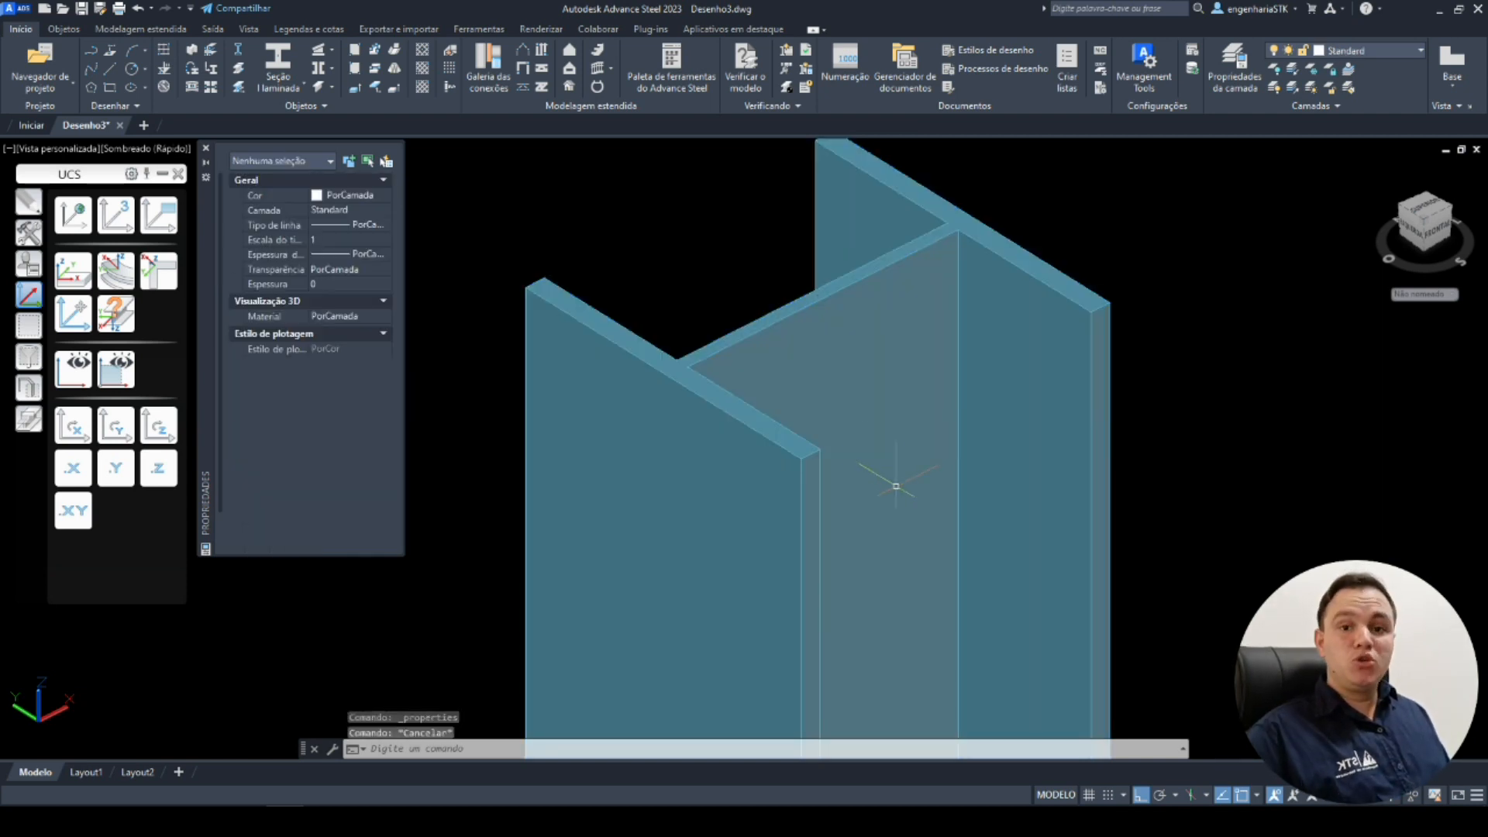
mouse_move(868, 470)
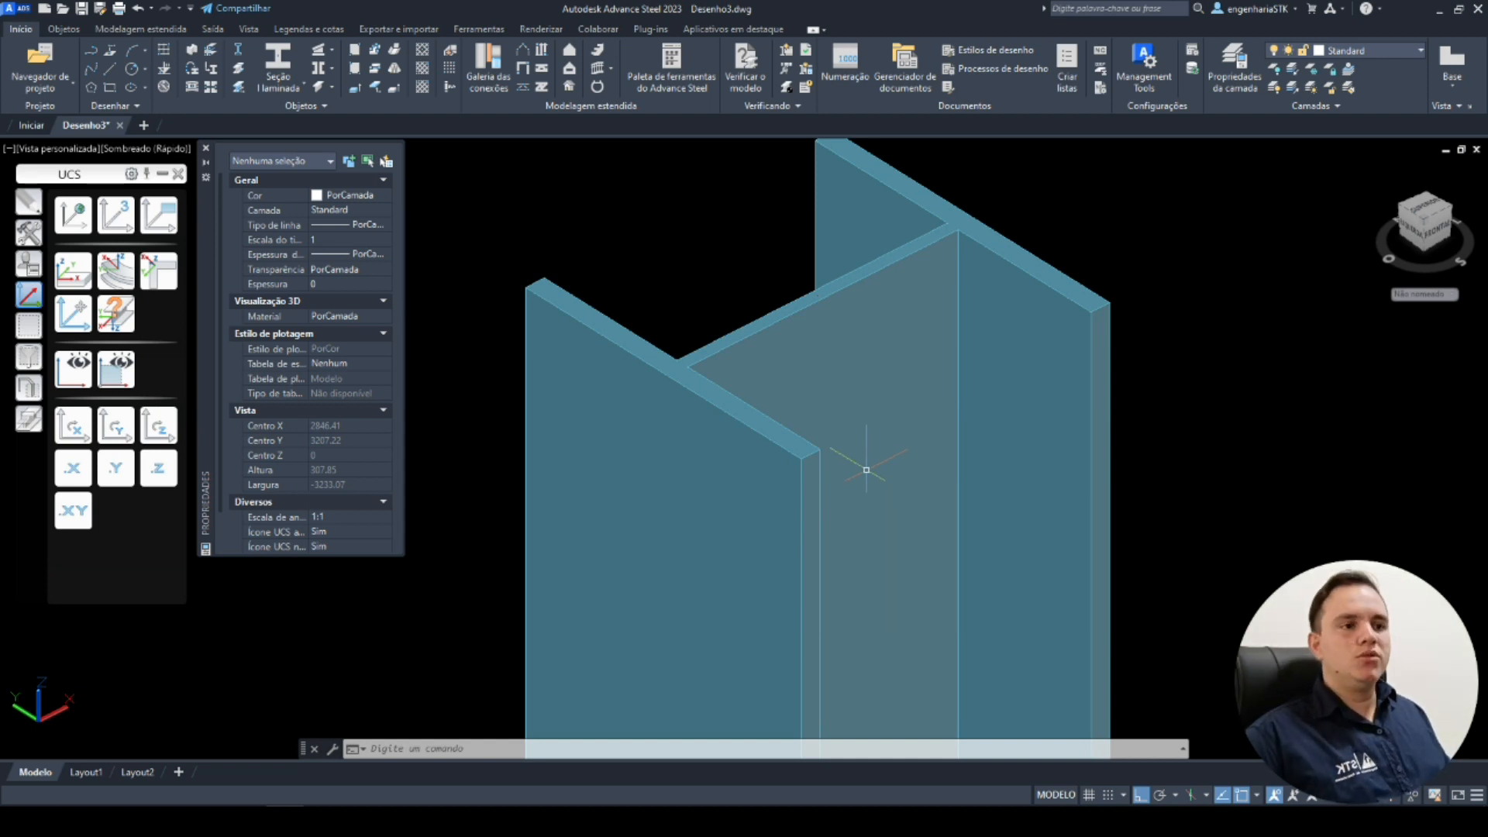
click(205, 147)
scroll(570, 368, down, 4)
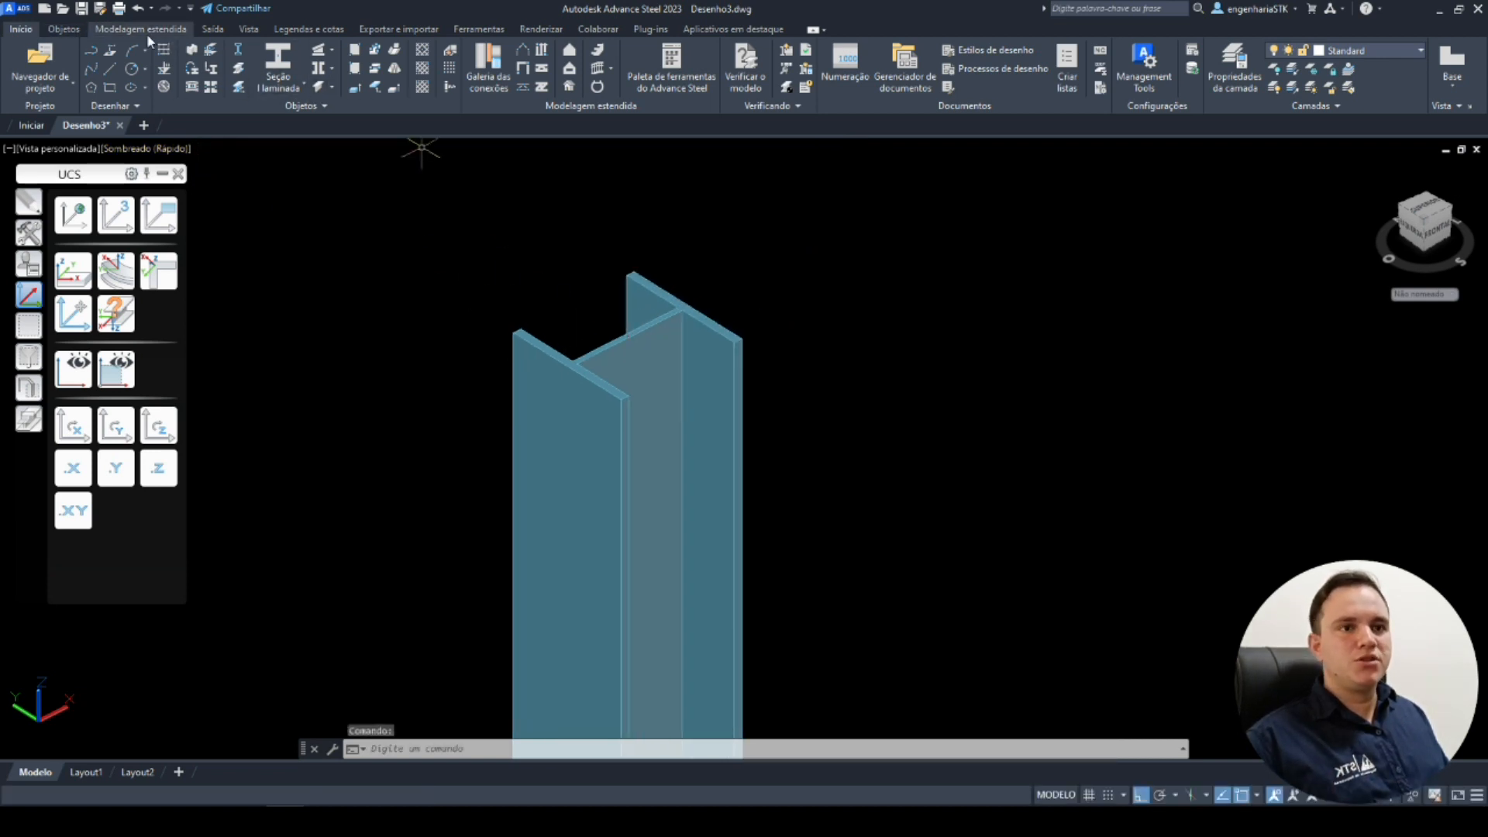
click(355, 52)
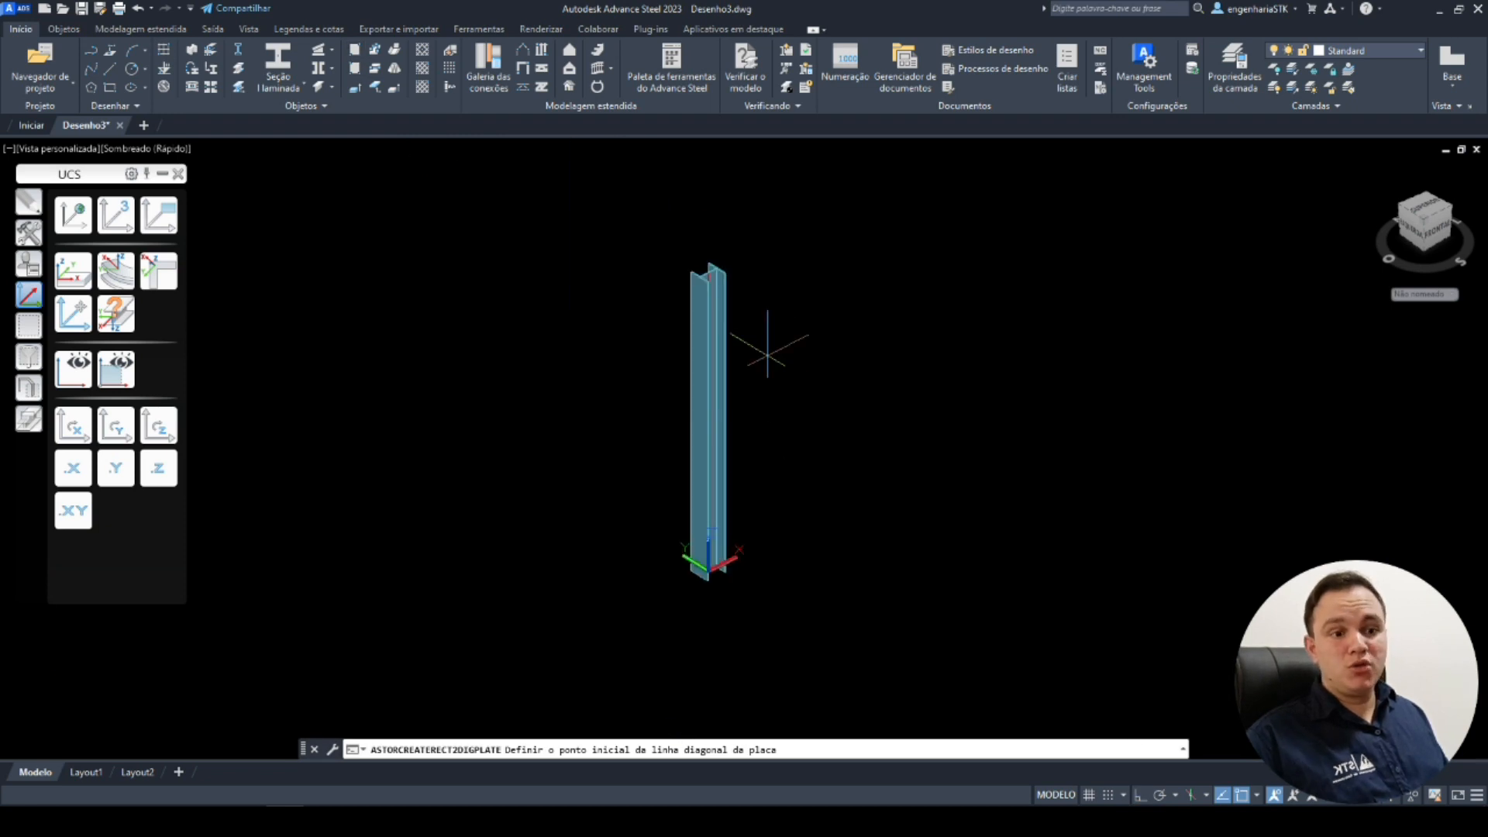
scroll(829, 535, up, 5)
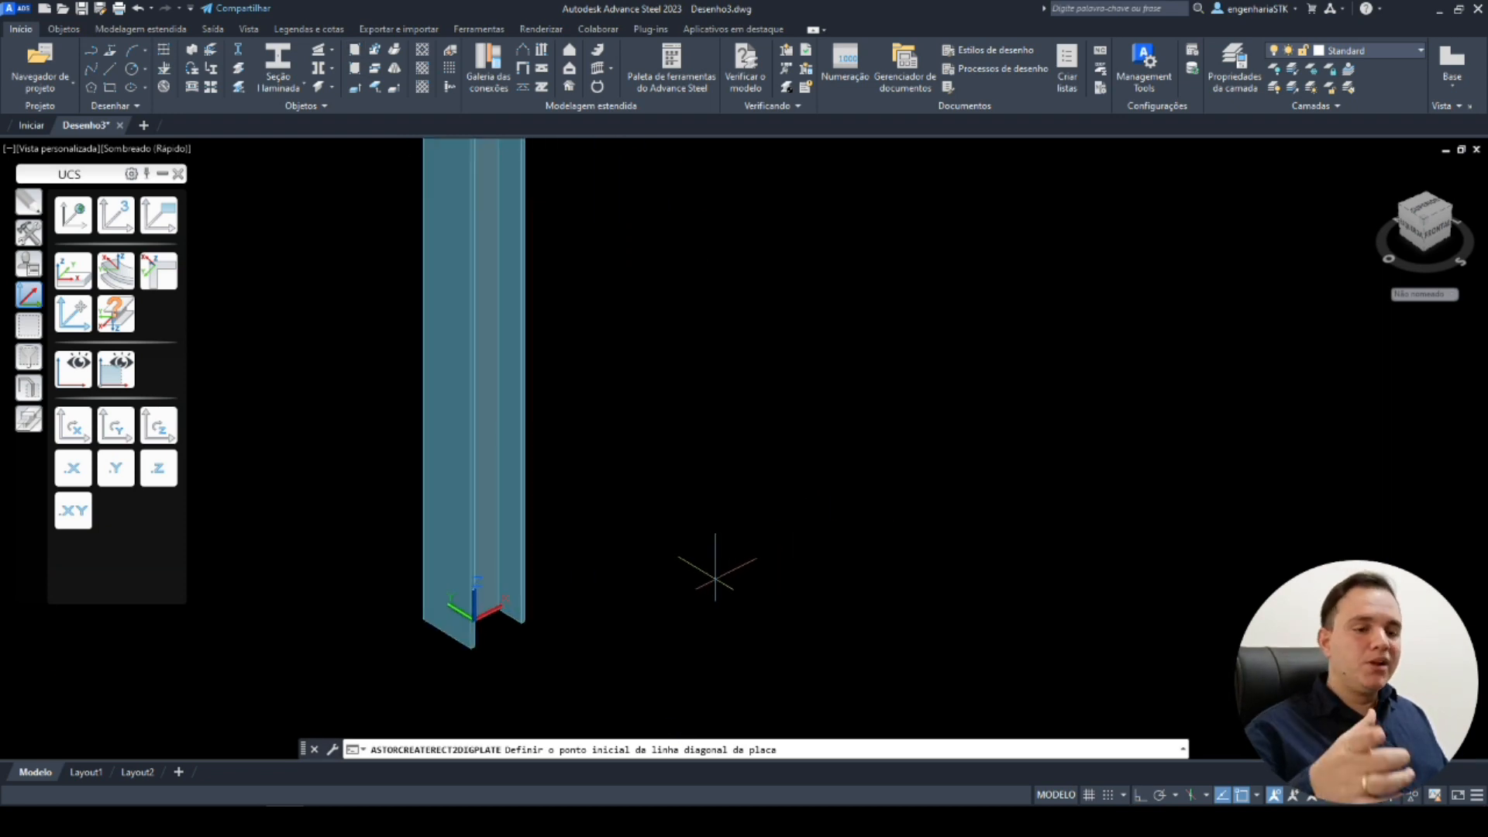
key(Escape)
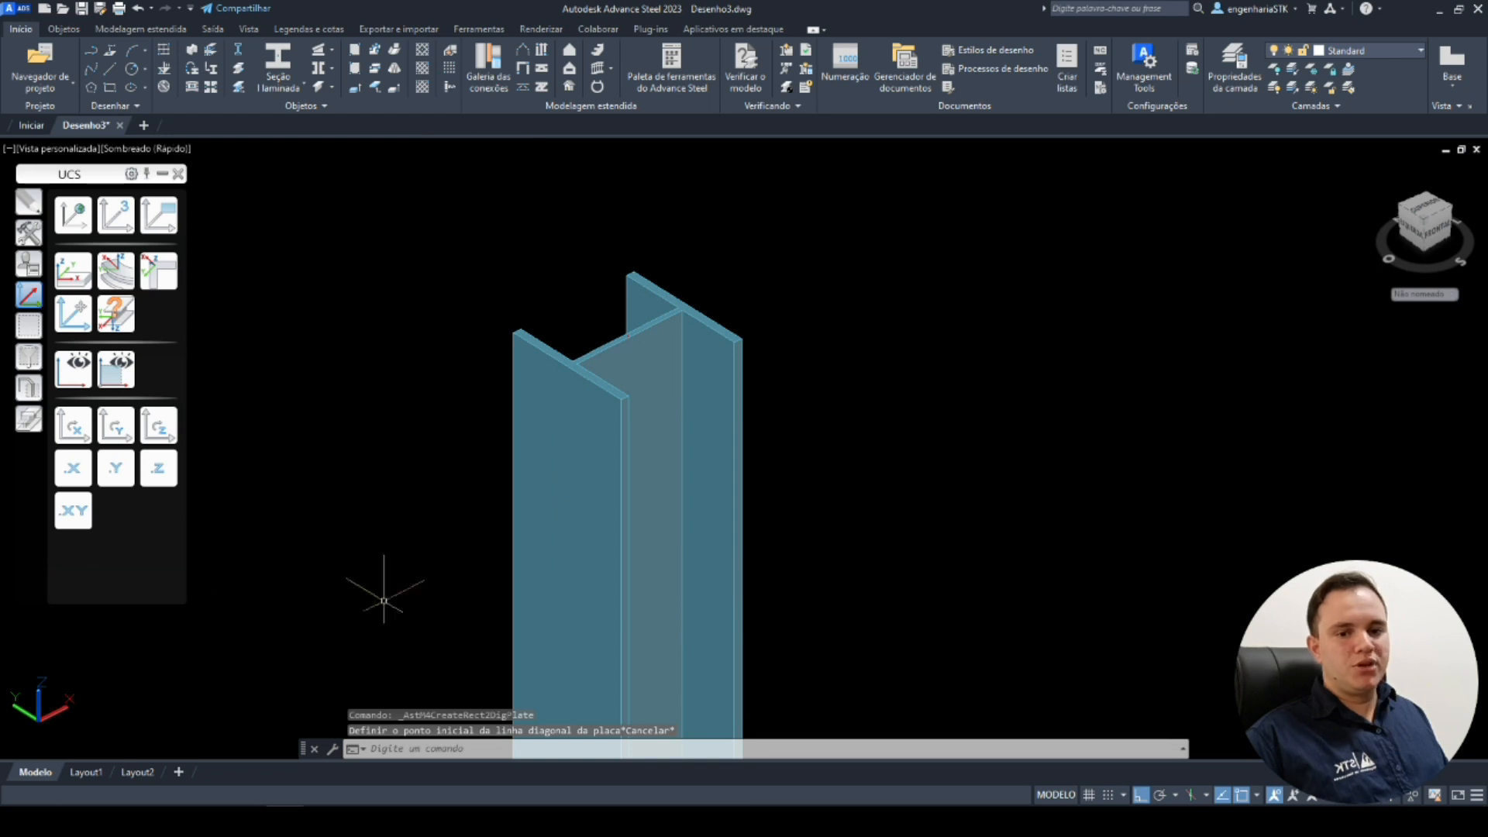
Draw a rectangular plate near the column's base and set its width and length to 500 mm.
middle_drag(438, 590, 580, 463)
scroll(595, 472, down, 7)
middle_drag(624, 543, 705, 229)
scroll(717, 547, up, 4)
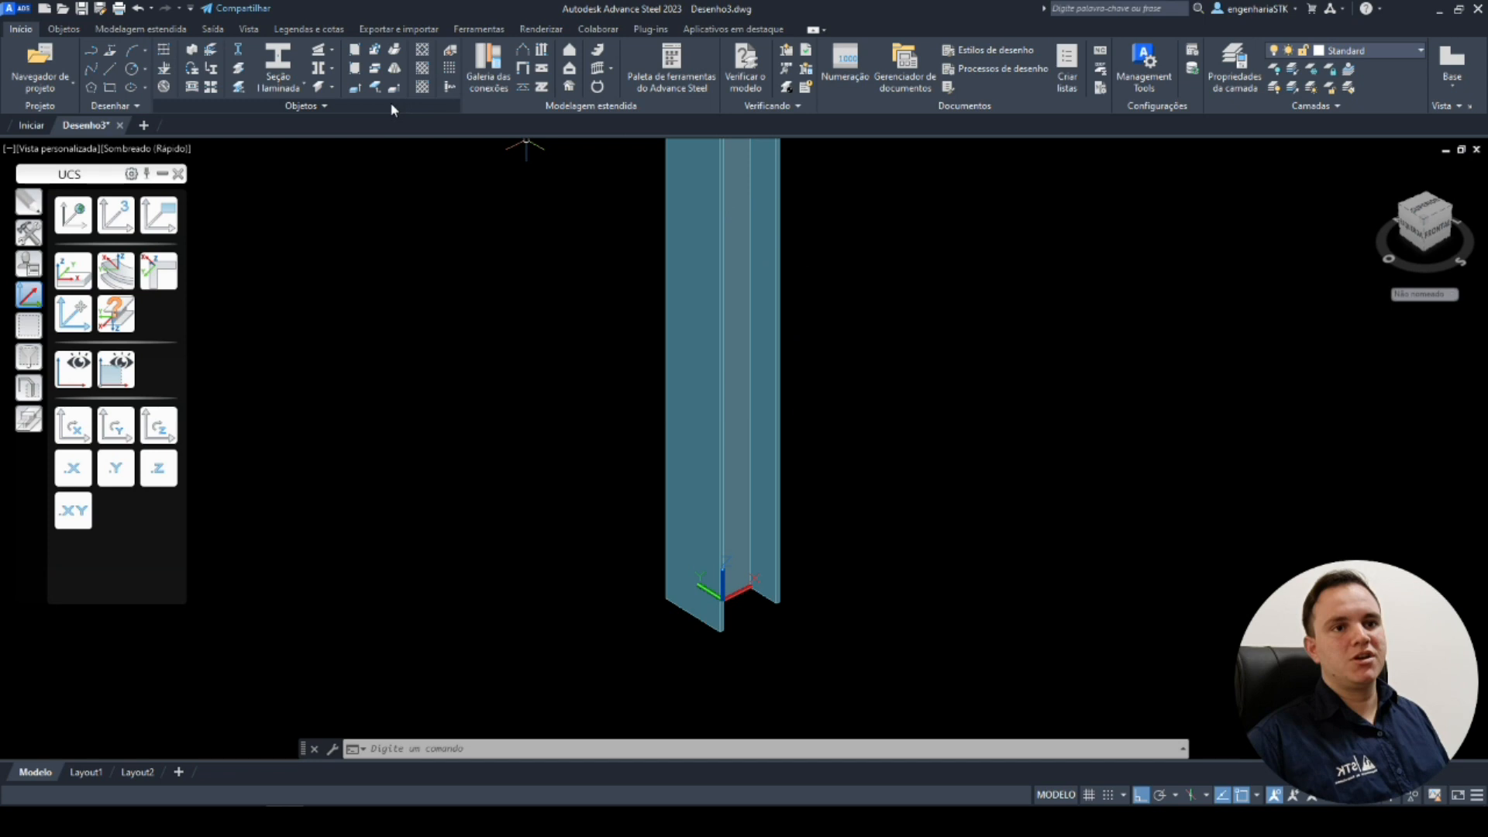
click(354, 49)
click(816, 629)
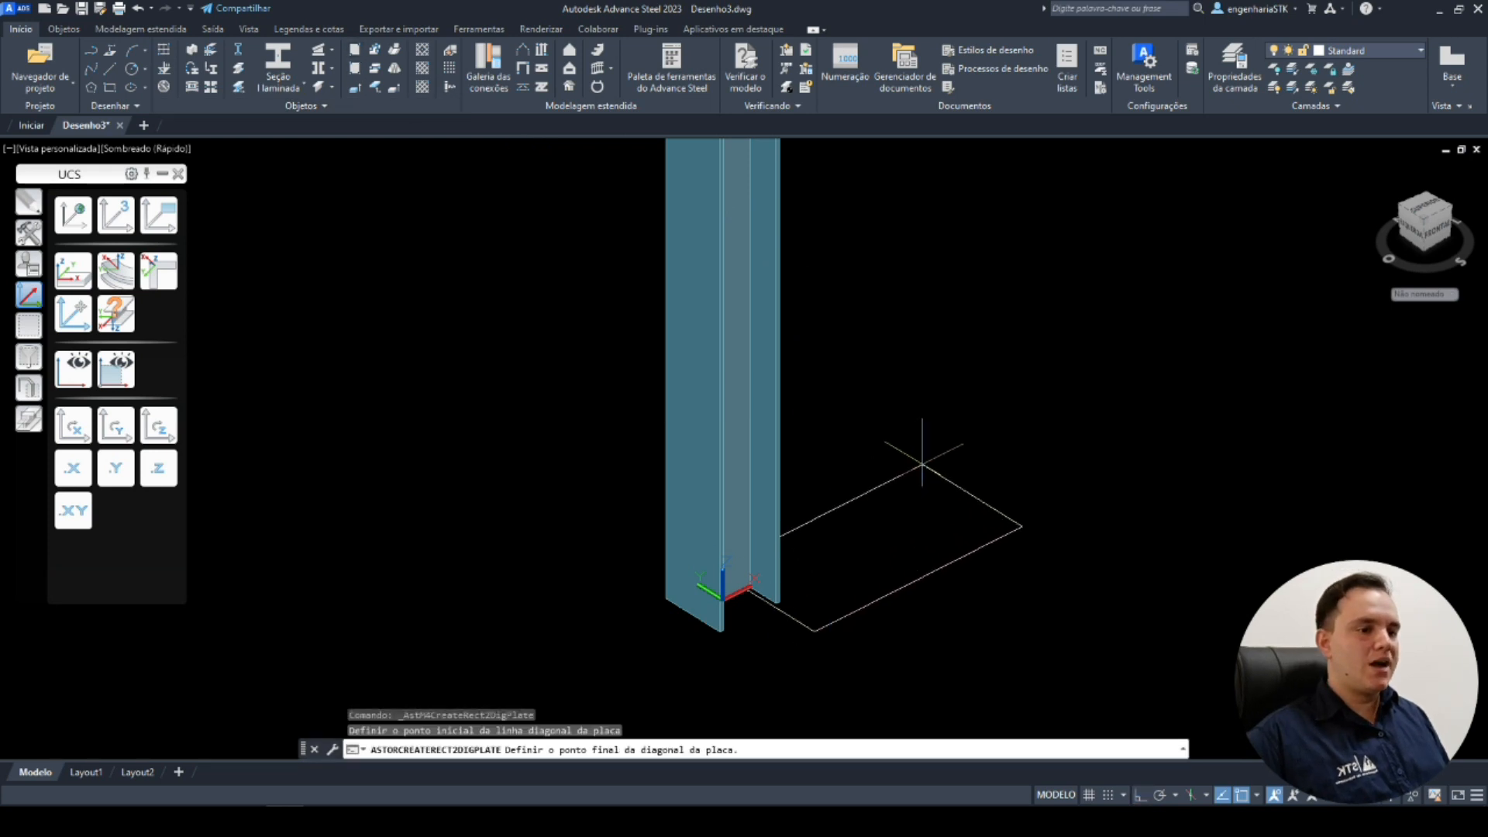
click(874, 322)
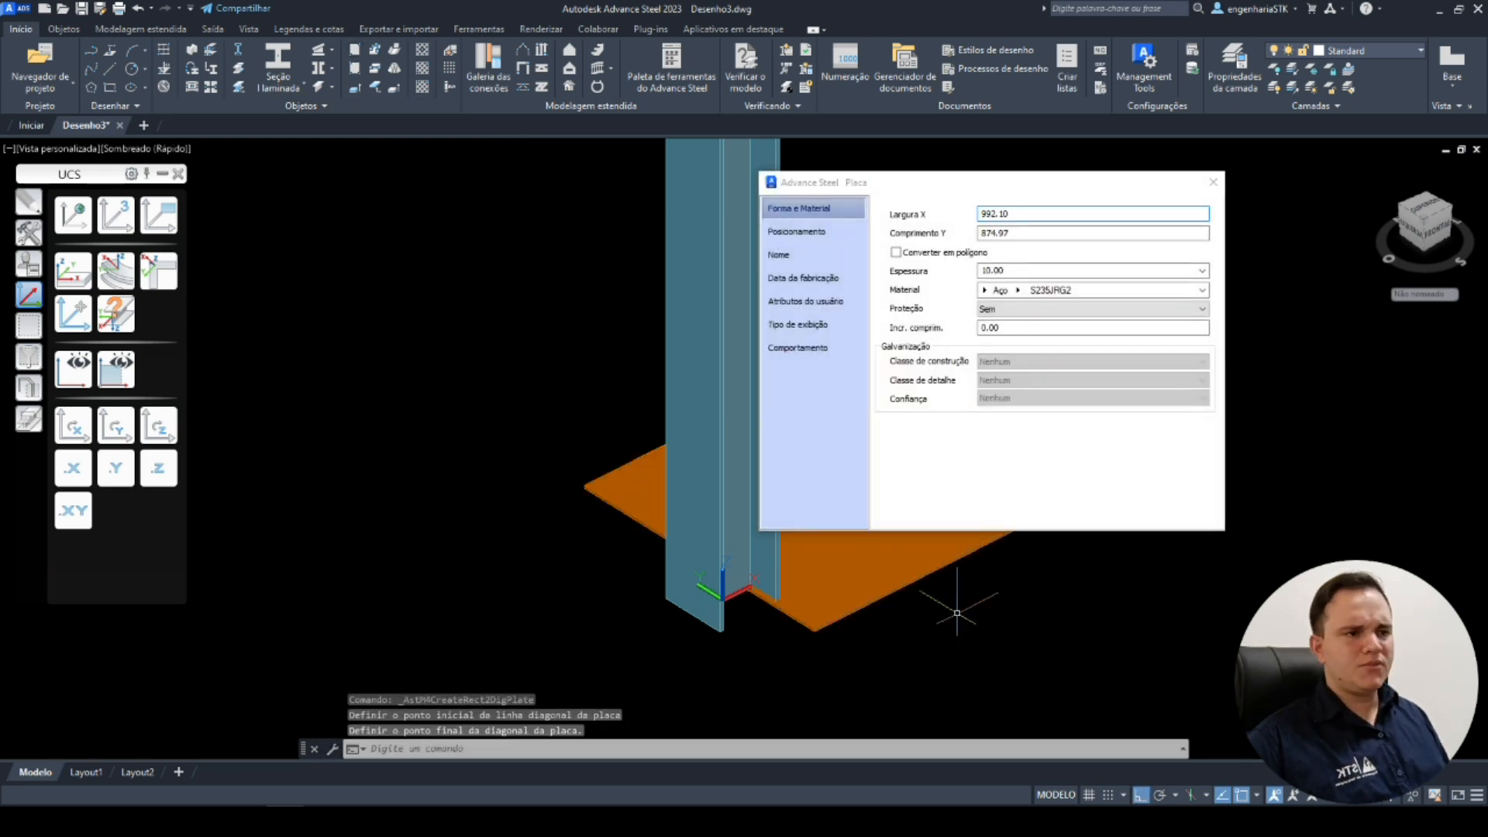
middle_drag(957, 612, 728, 648)
double_click(1054, 214)
text(5000)
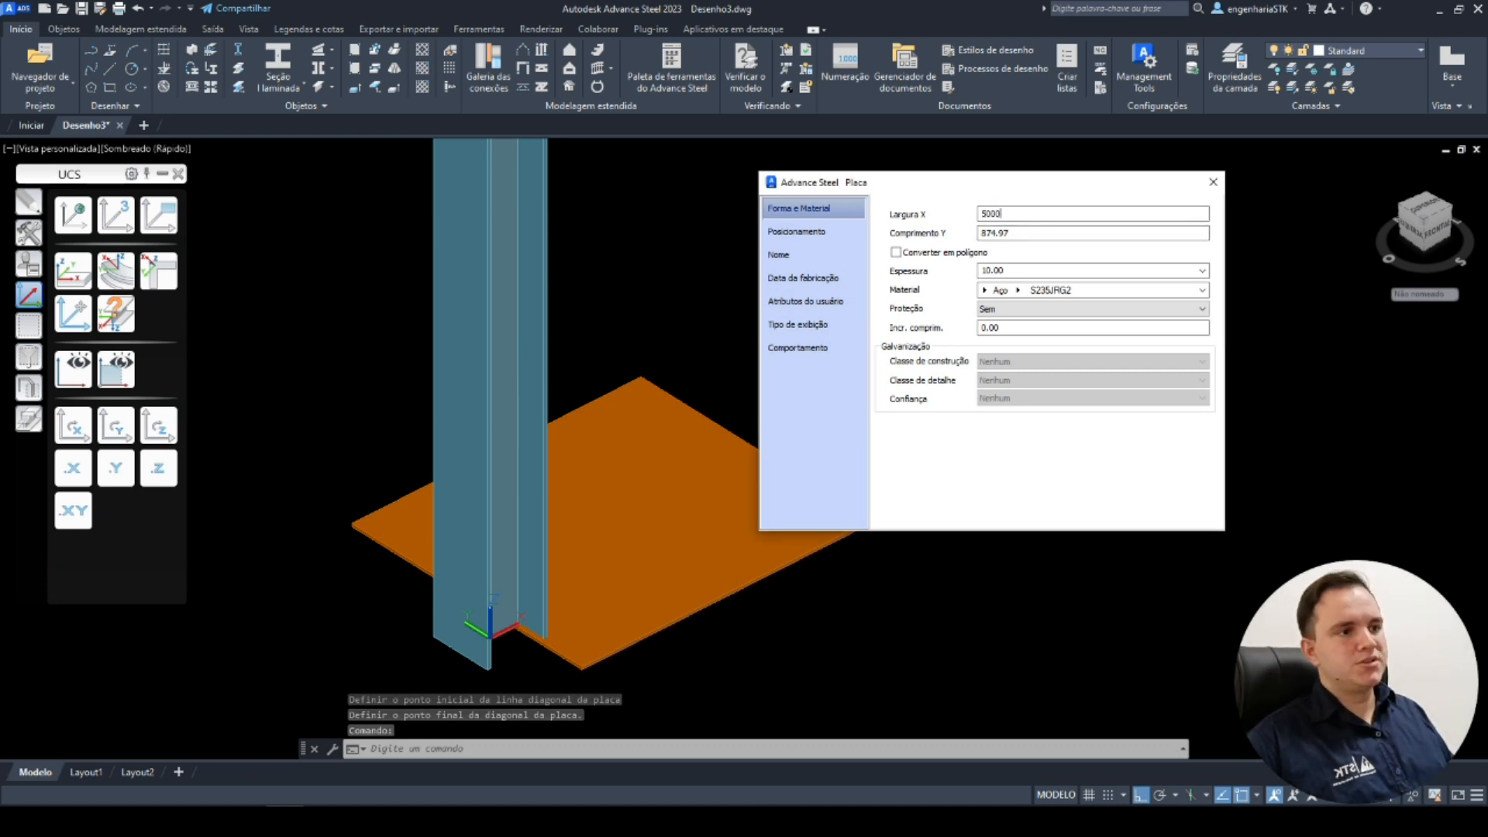
key(Tab)
text(500)
key(Tab)
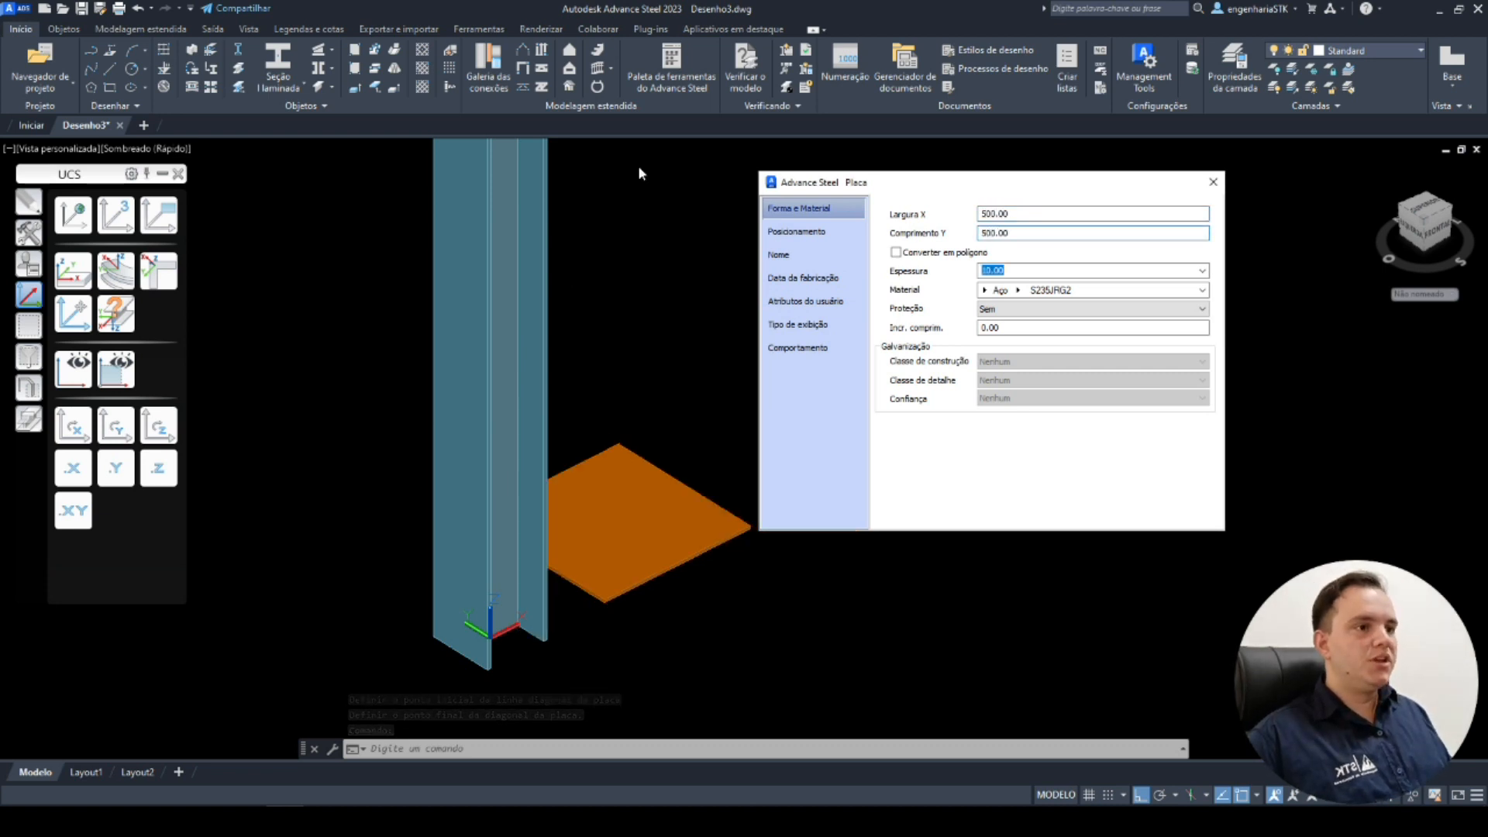
Set the plate's thickness to 22.23 mm, step to the next listed thickness and close the dialog.
text(16)
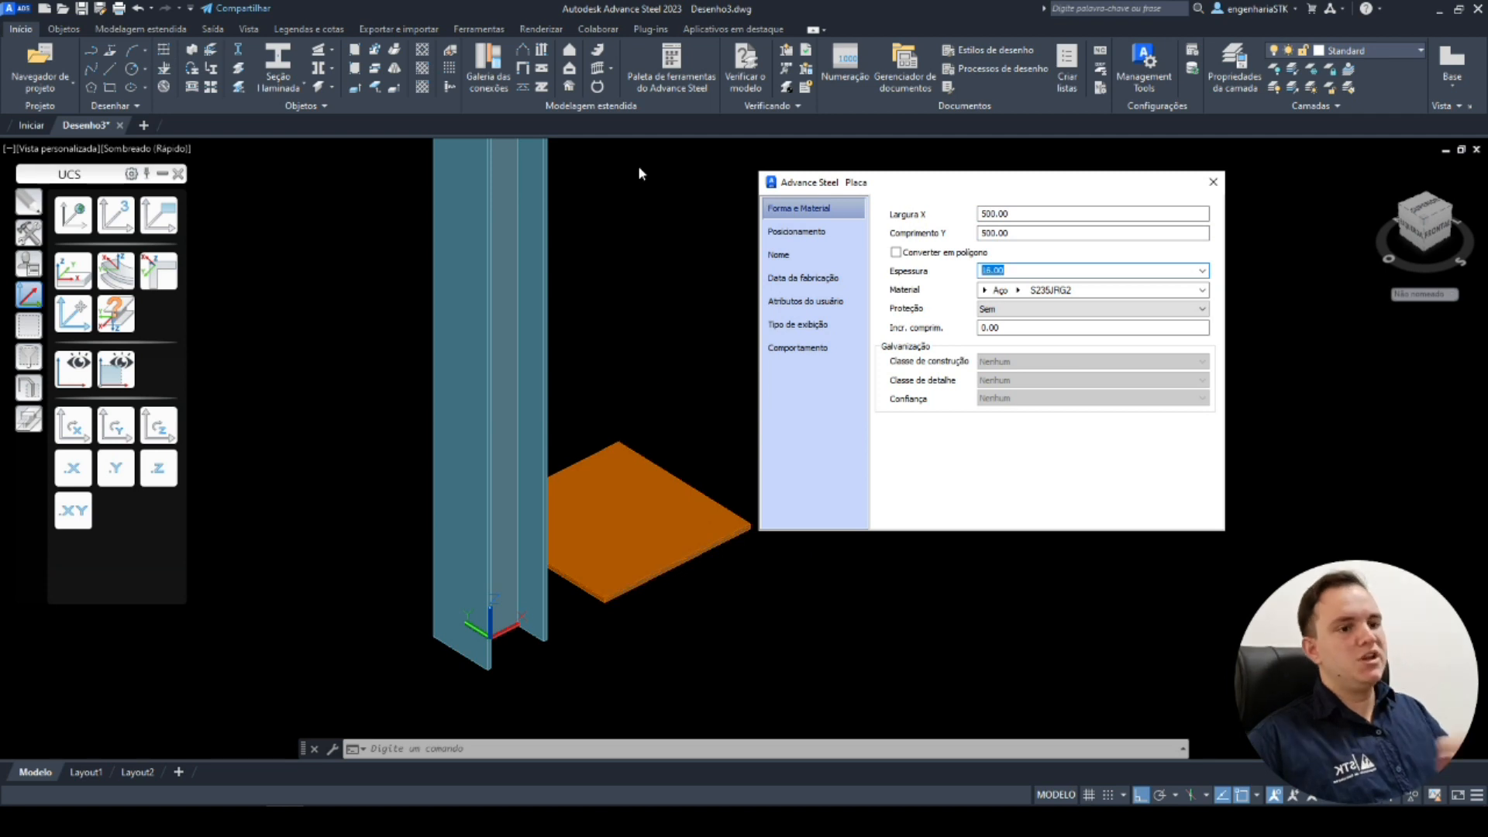
text(22.23)
key(Return)
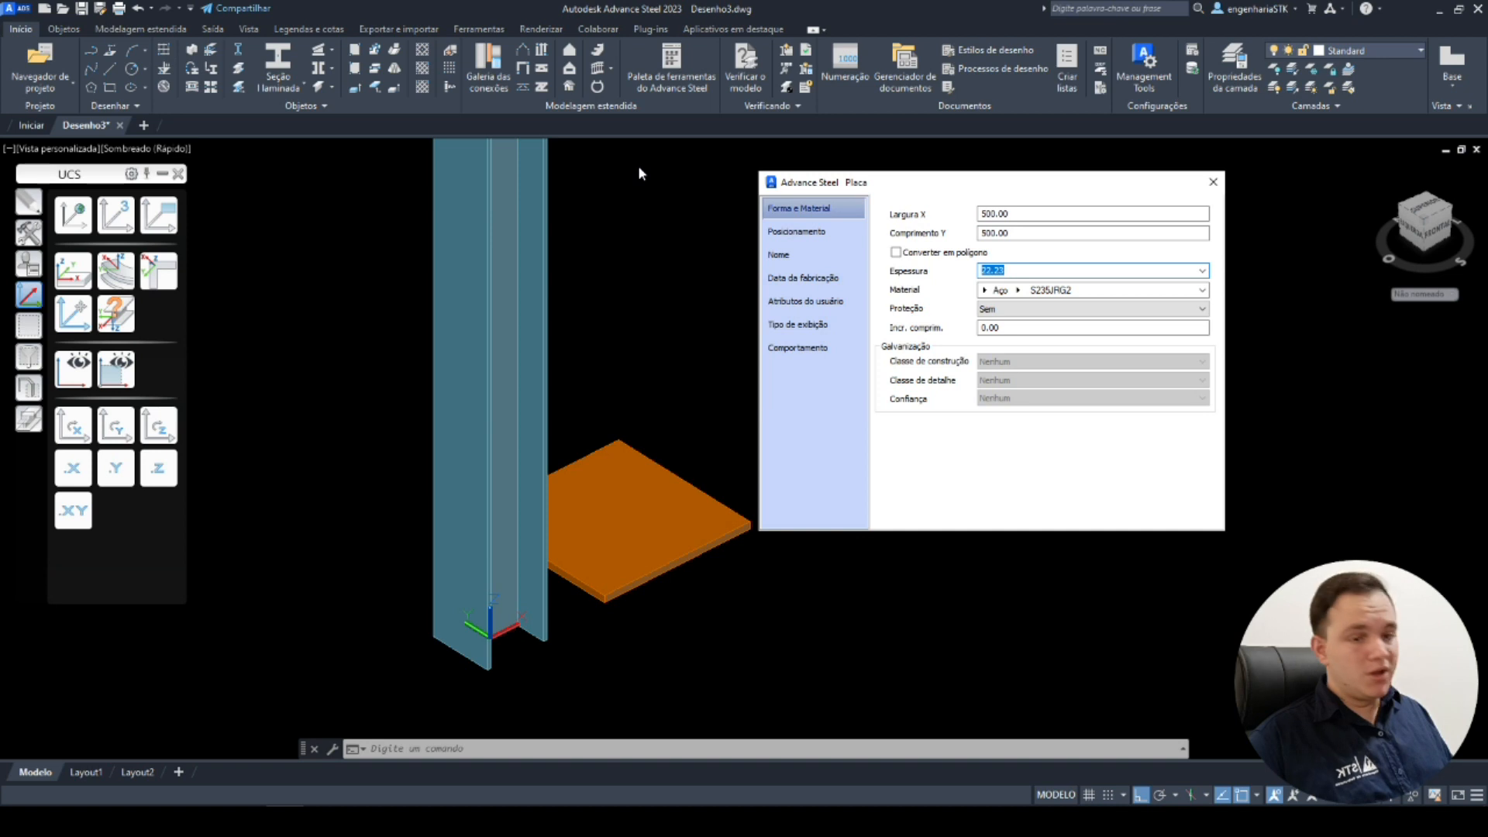
key(Down)
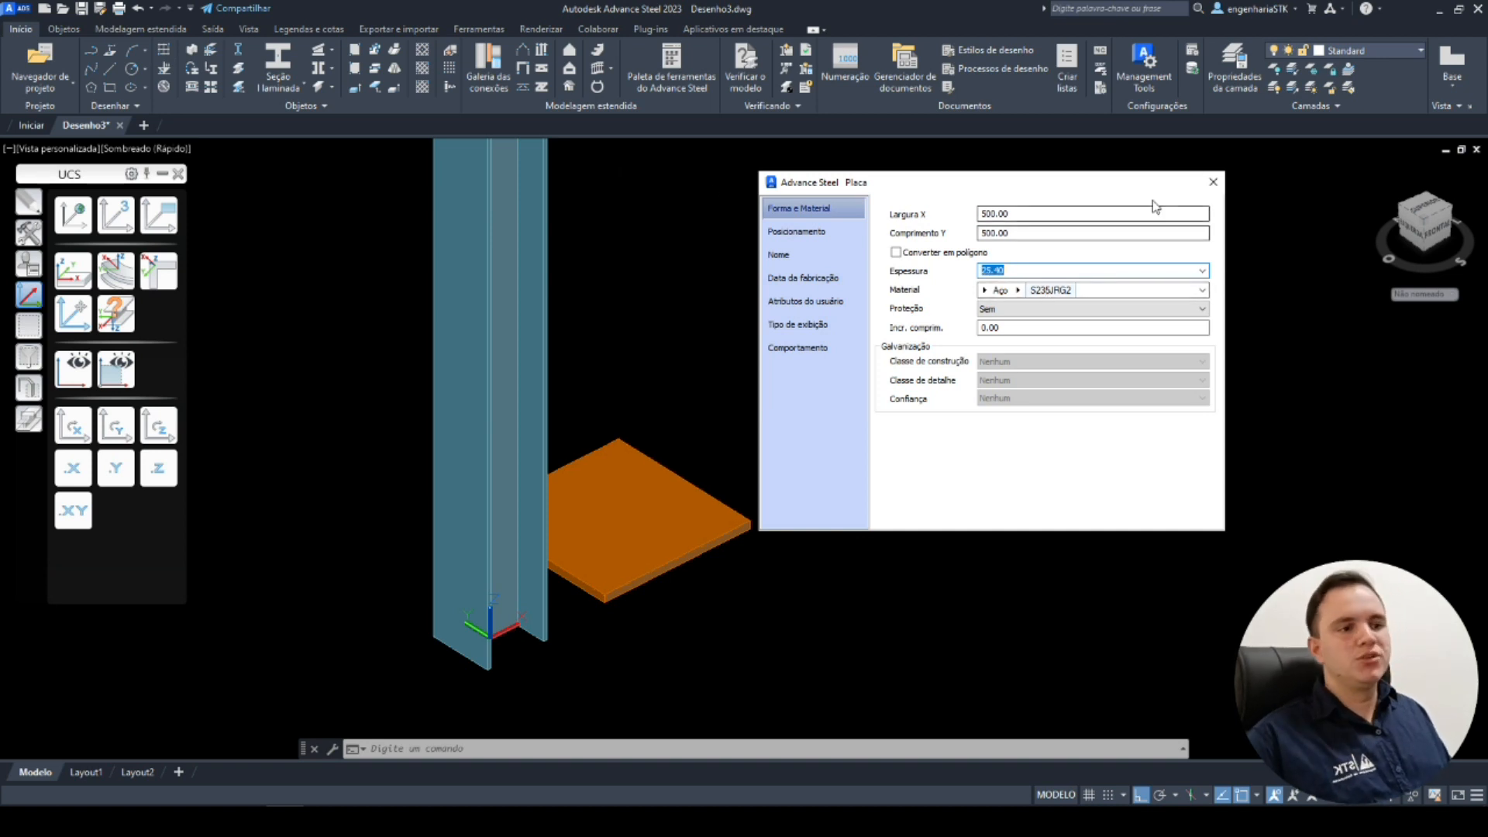
click(1213, 181)
Select the column and the plate with a selection window and delete them.
scroll(943, 502, down, 4)
middle_drag(944, 501, 943, 538)
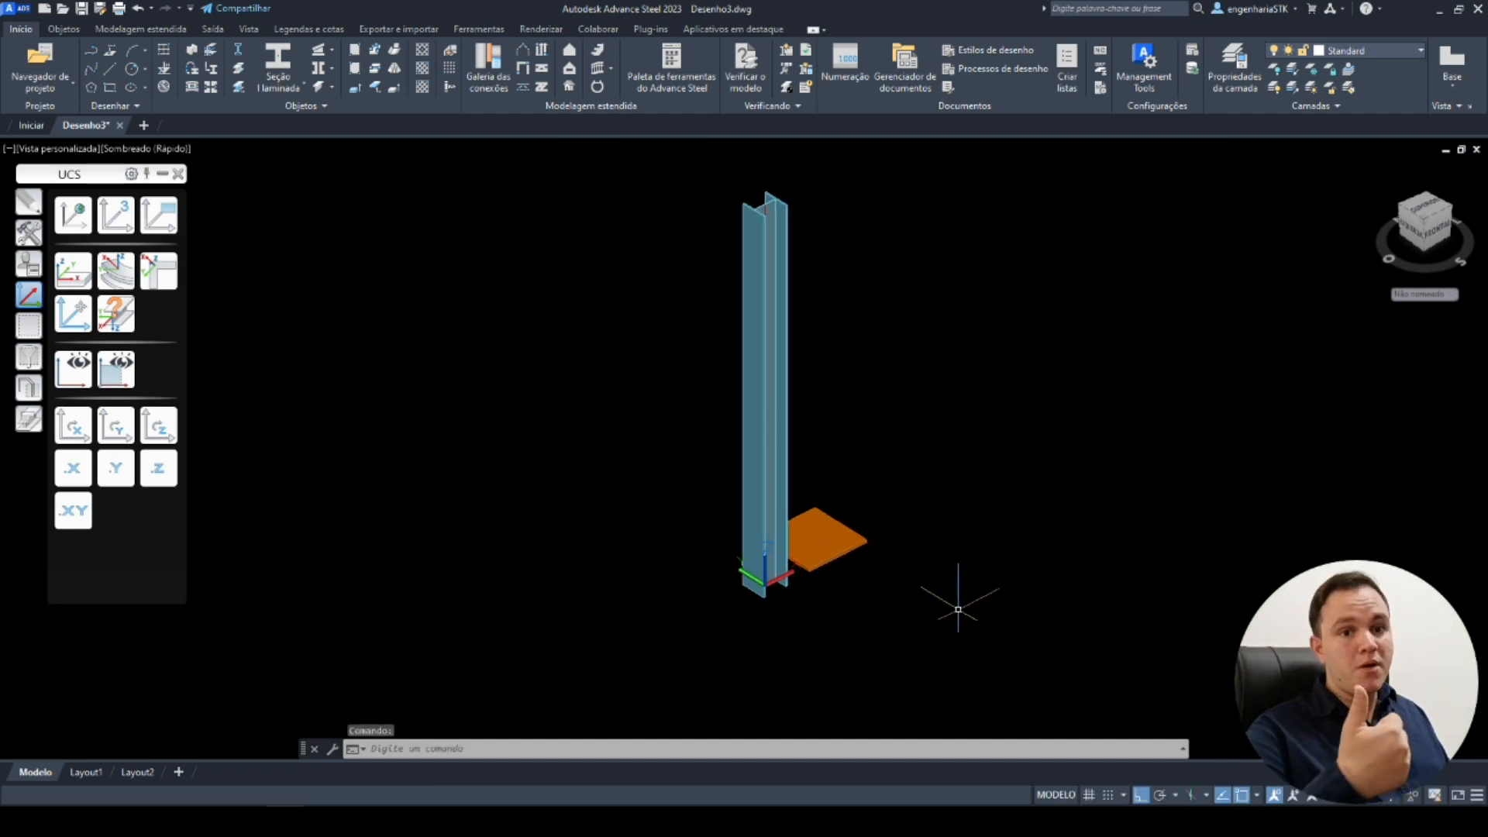
click(934, 611)
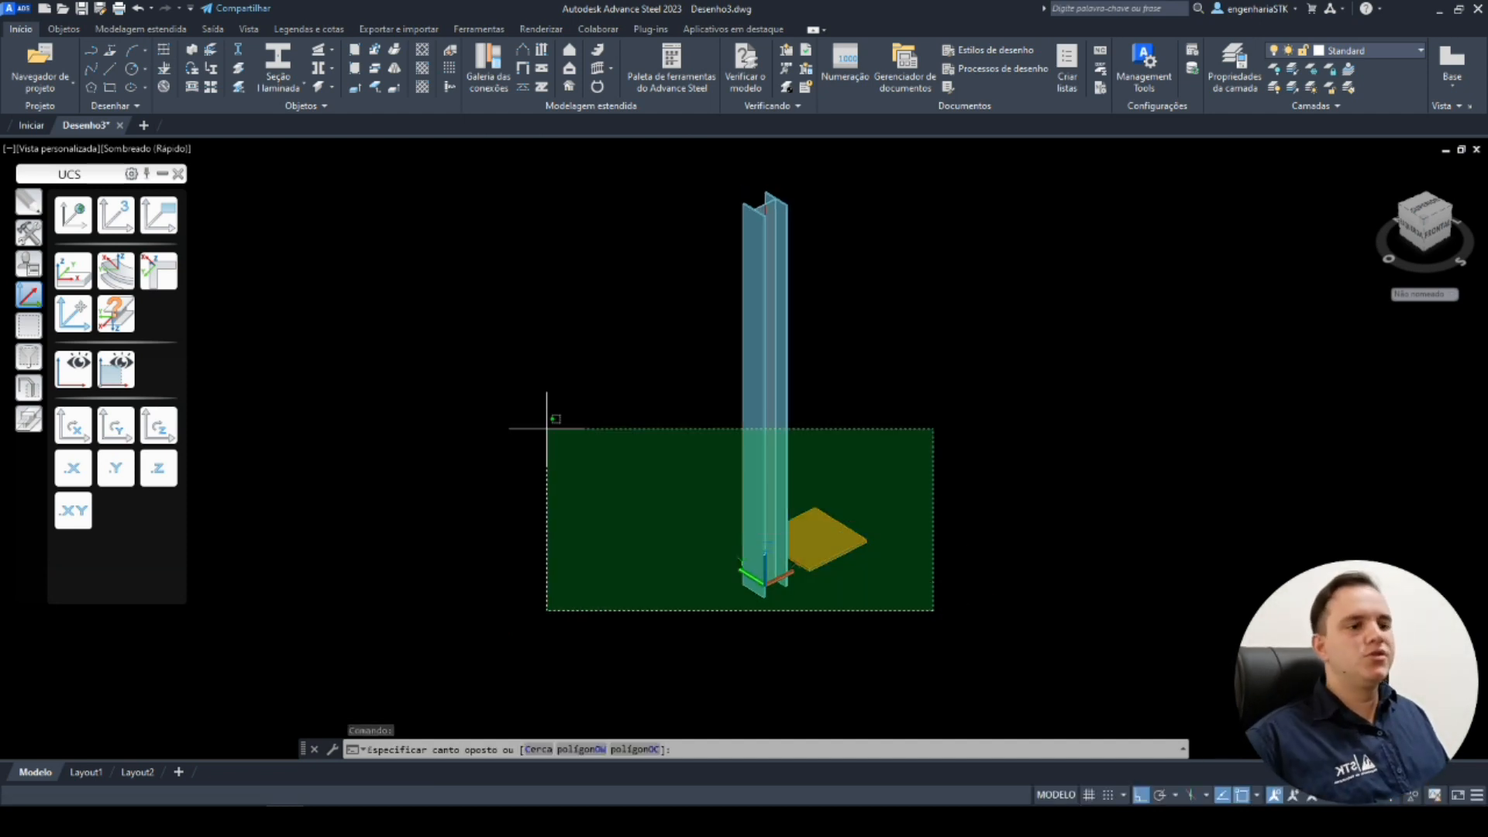
click(548, 429)
key(Delete)
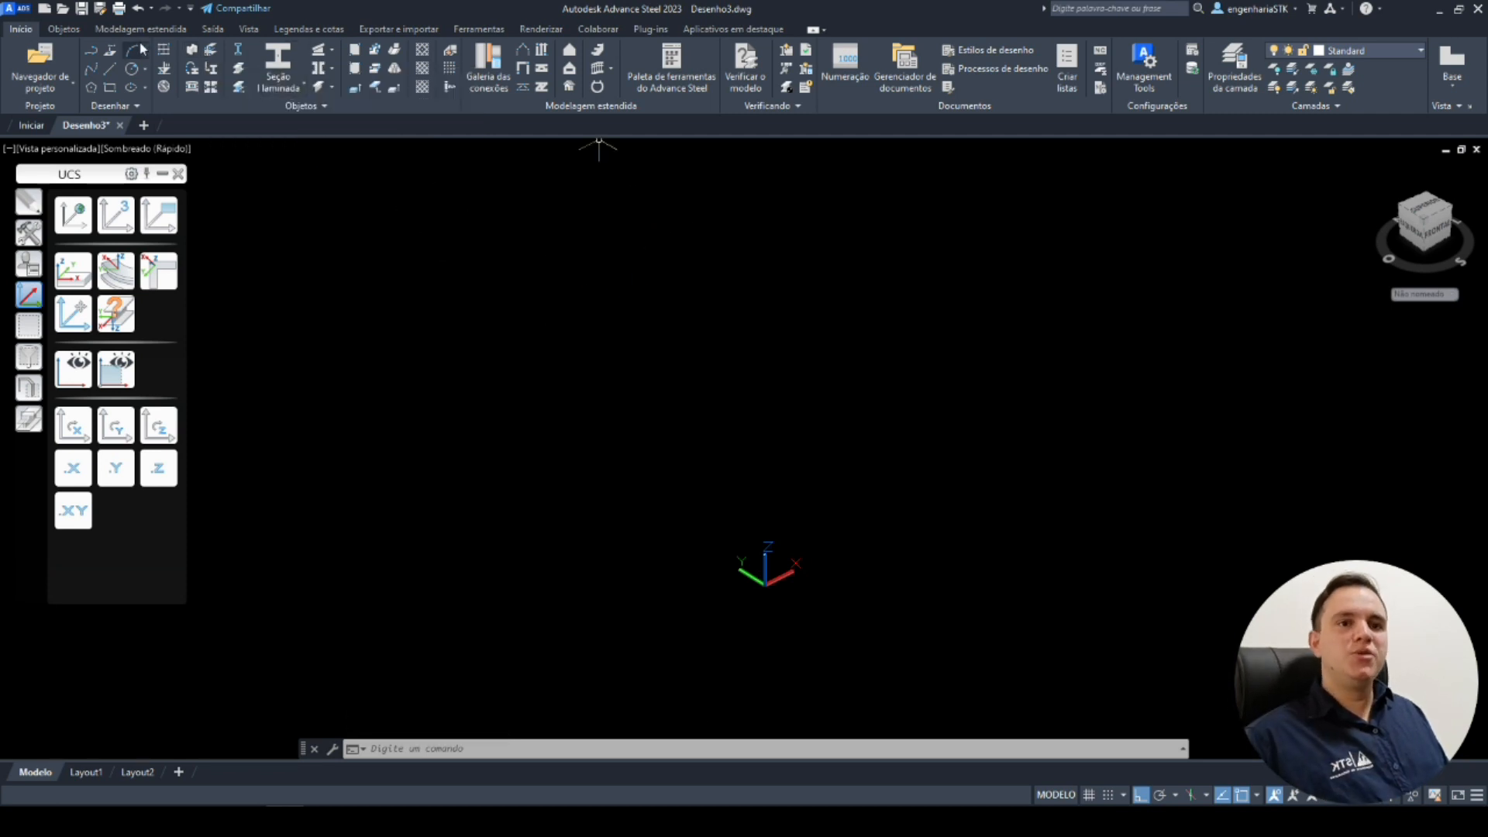
Create a steel column starting at point 0,0,0 and close its properties dialog.
click(193, 51)
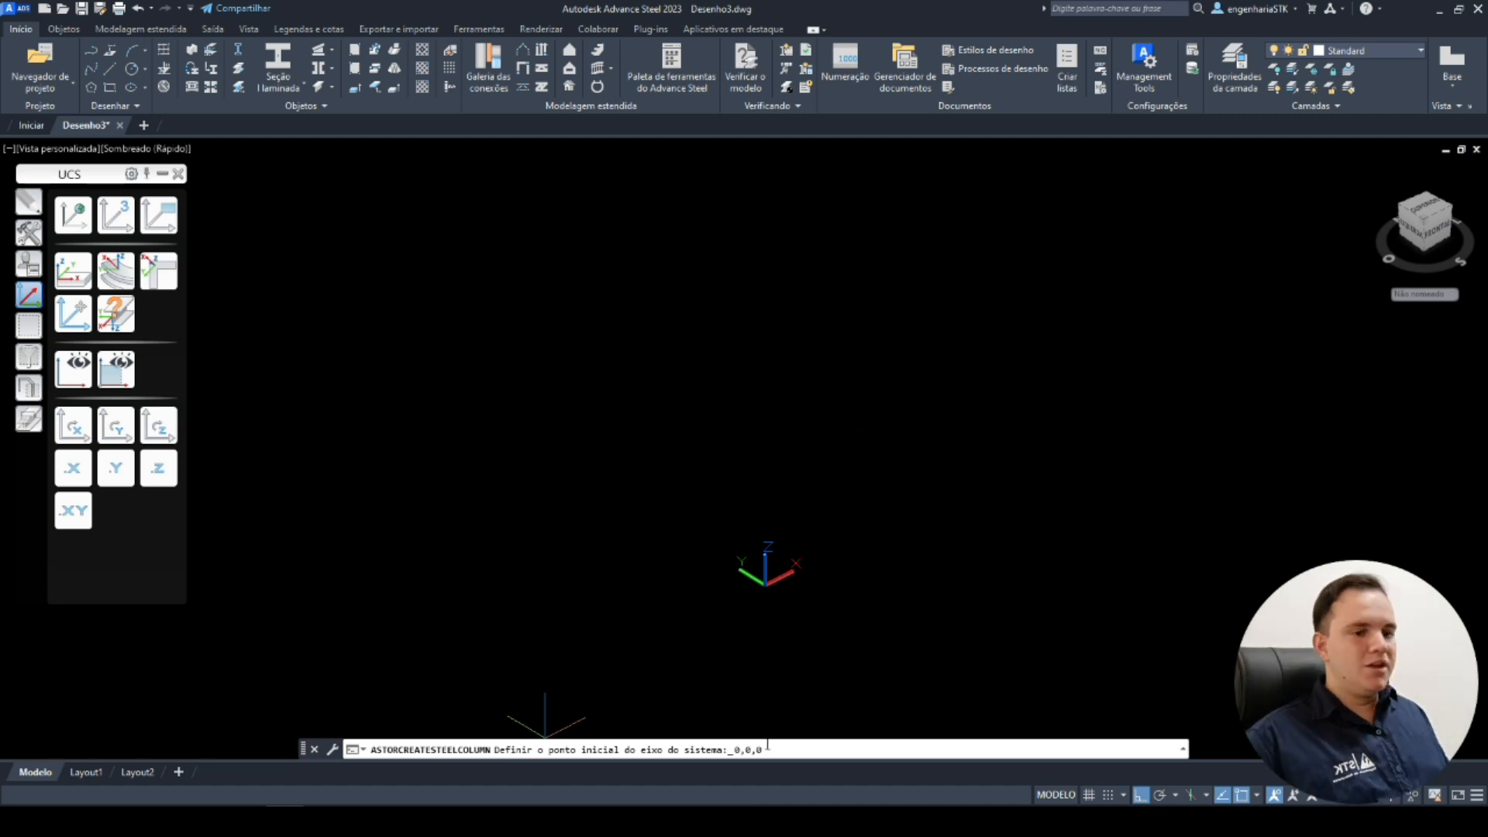
key(Return)
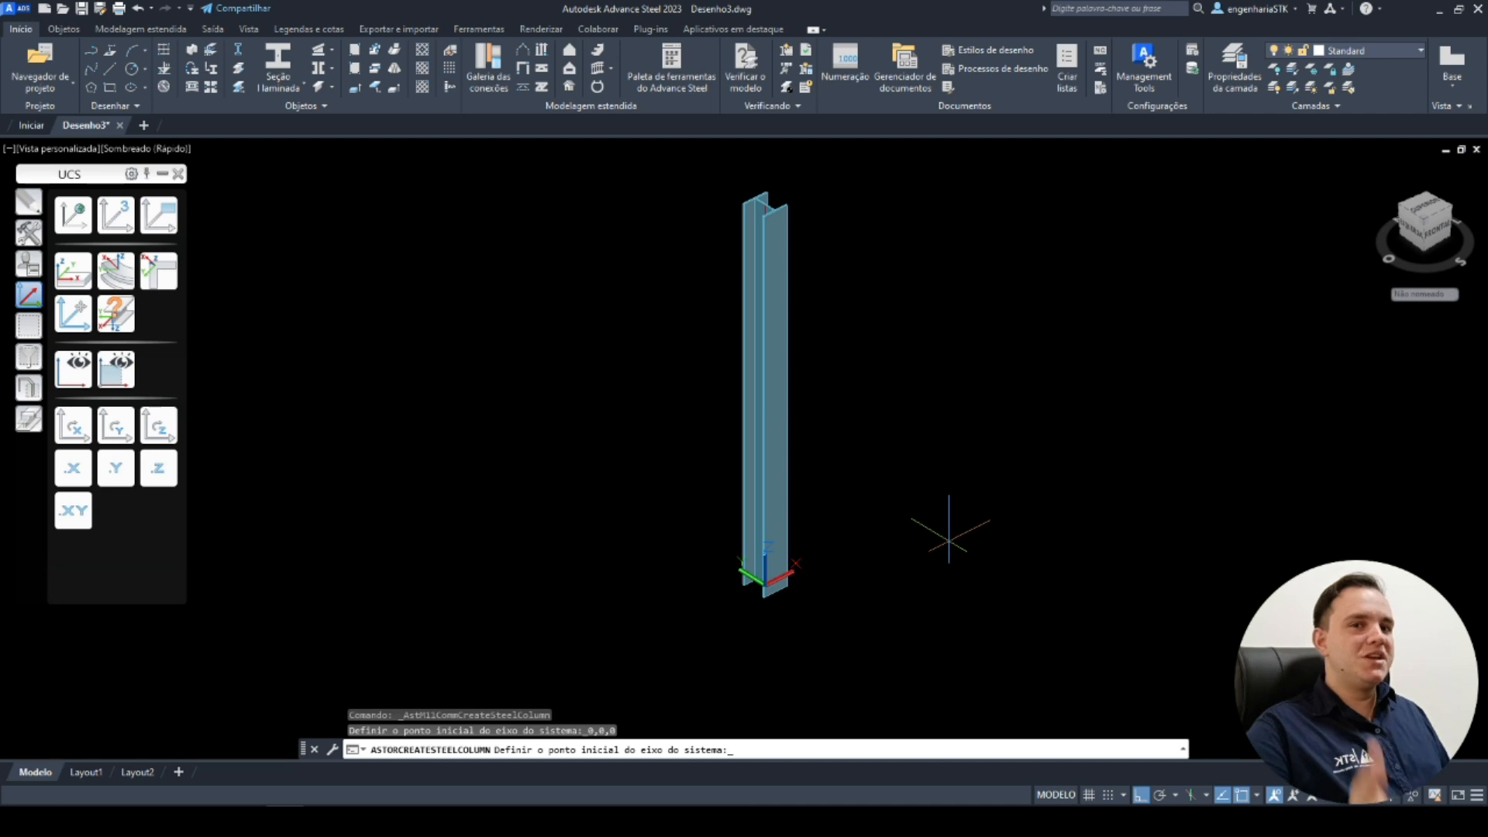
key(Return)
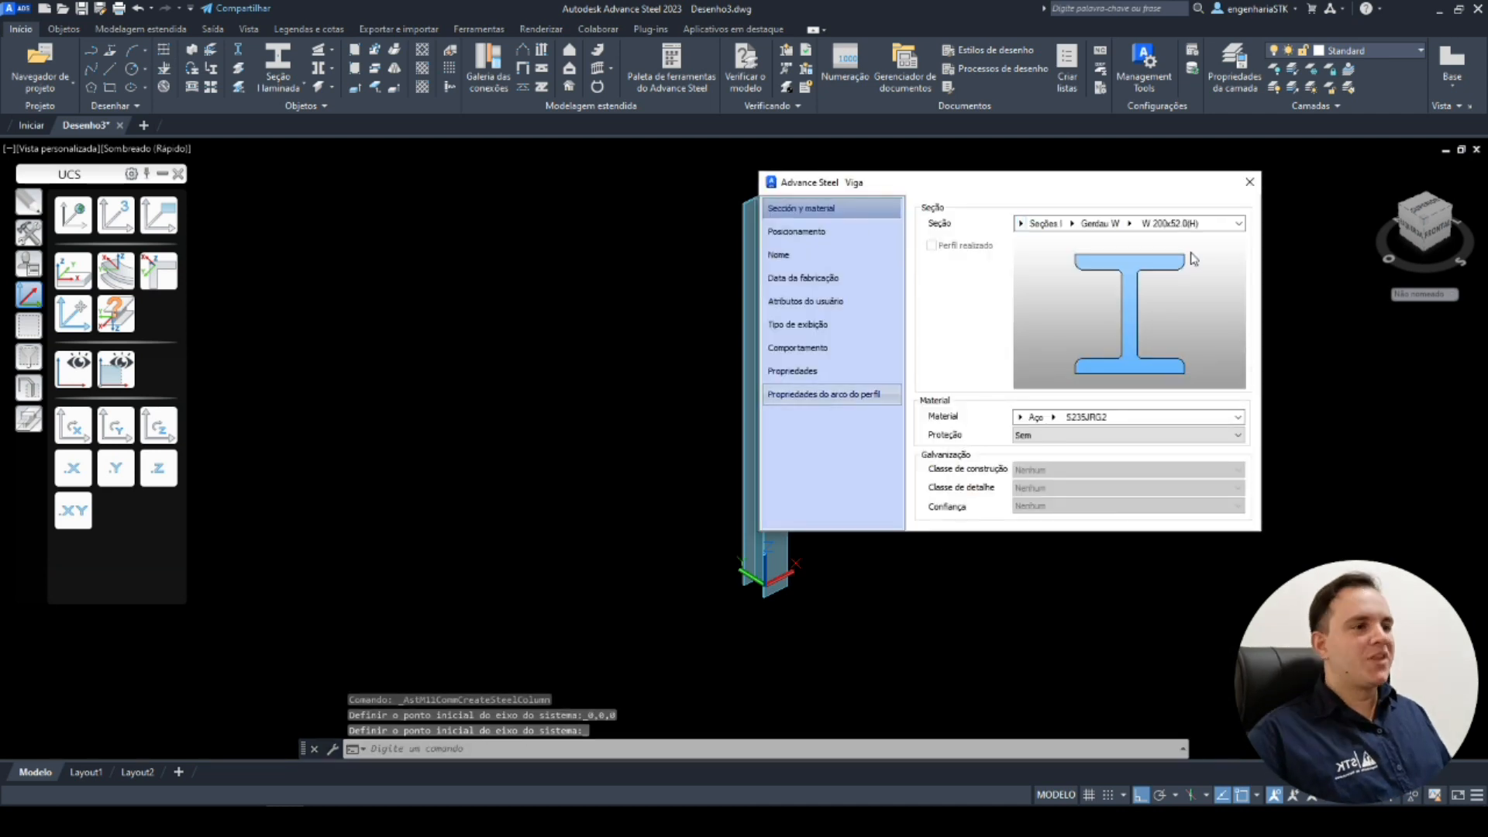
click(1250, 181)
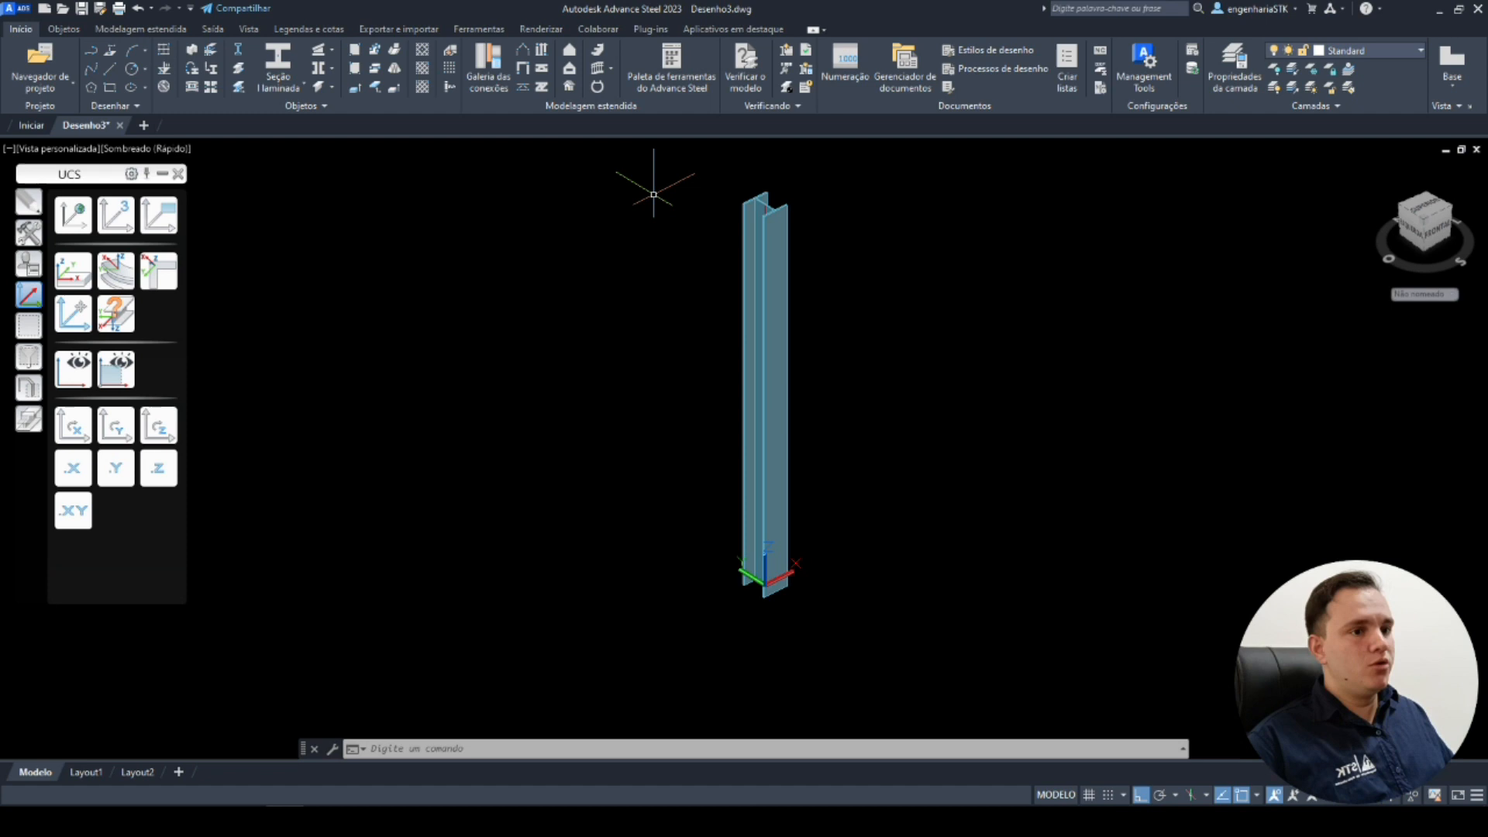
Select the column and delete it.
click(761, 257)
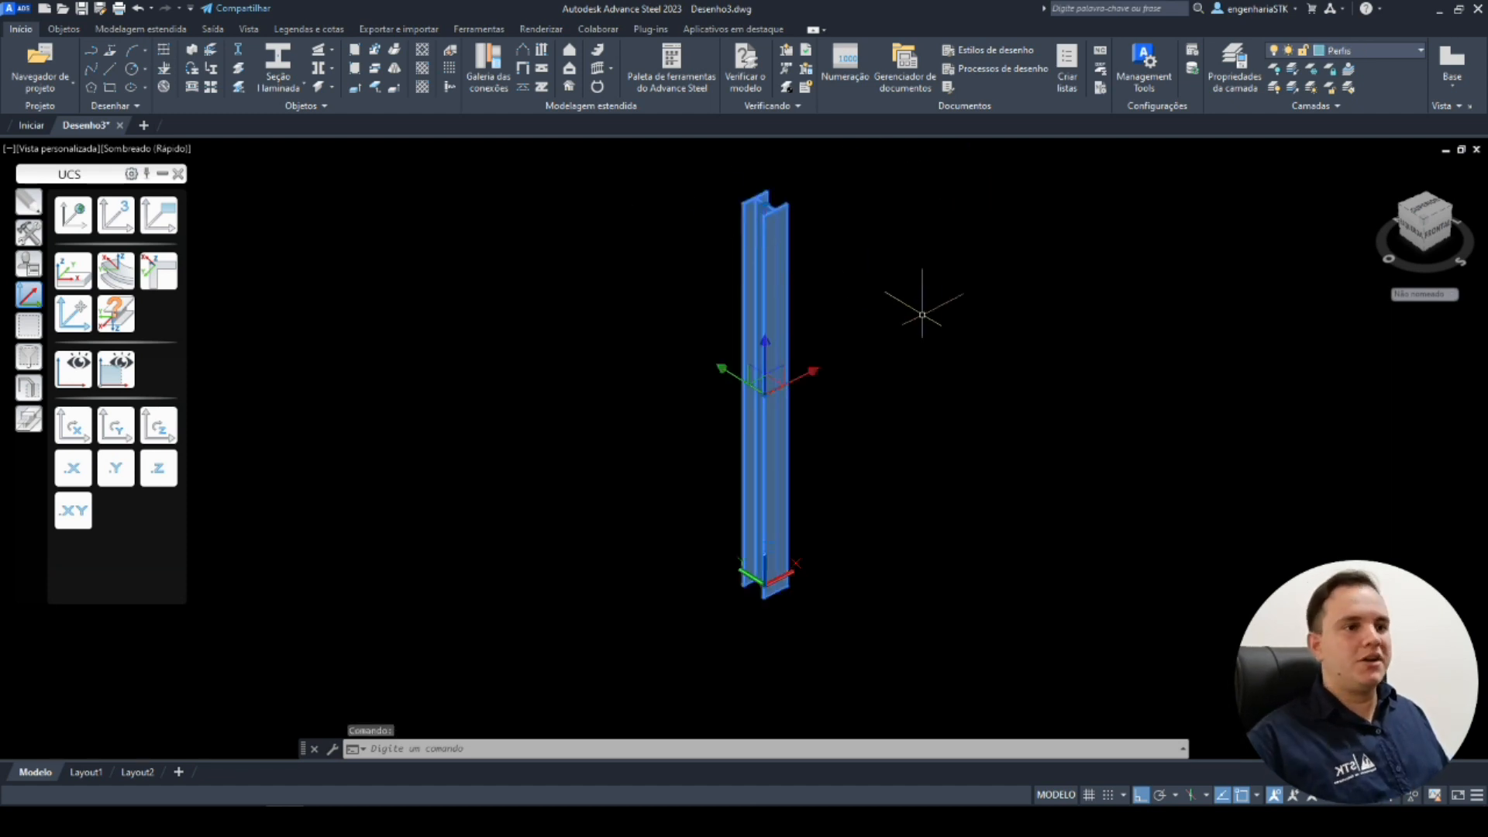
key(Delete)
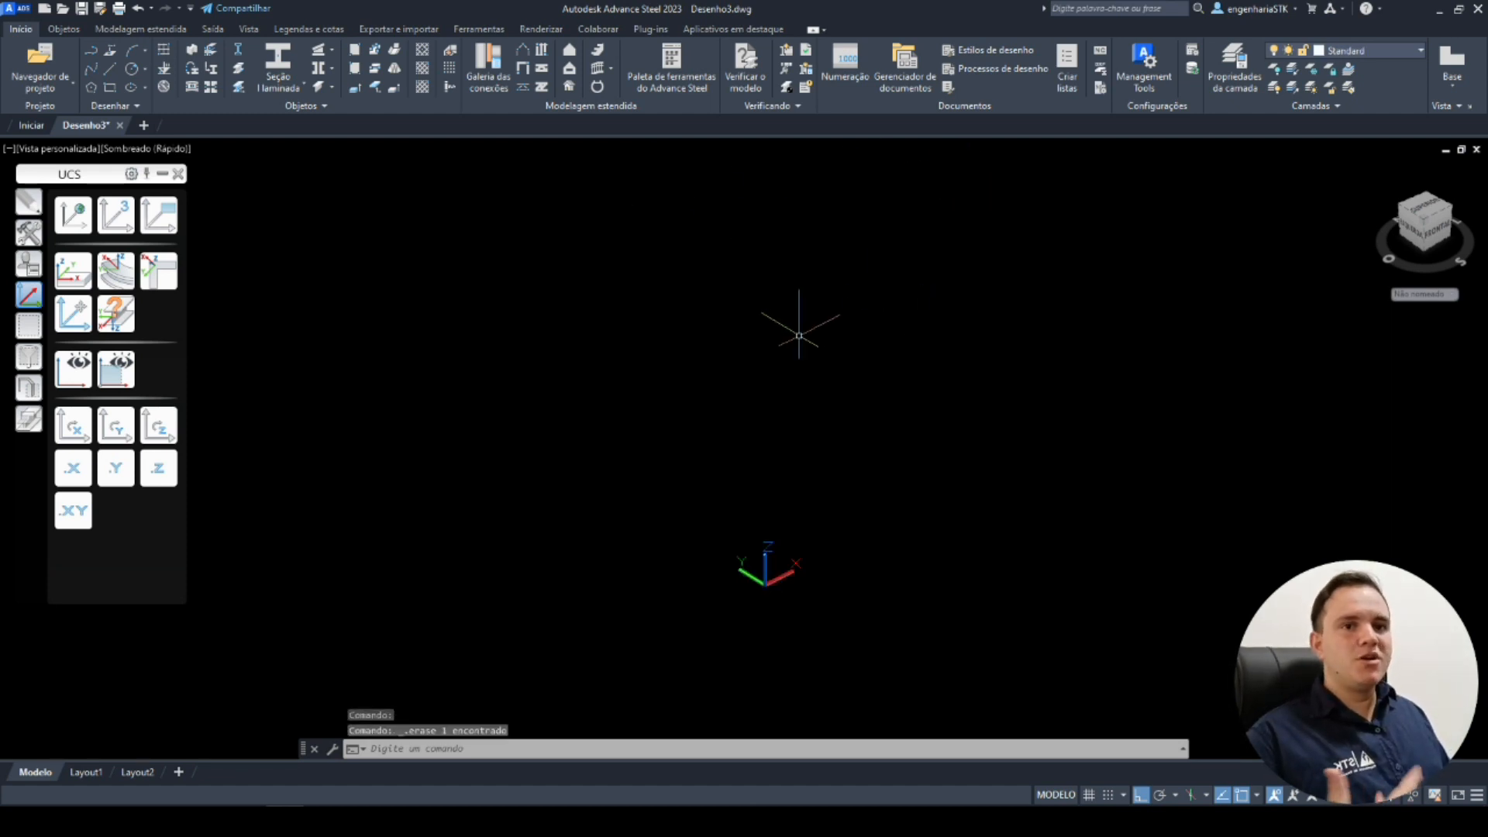
middle_drag(249, 140, 252, 189)
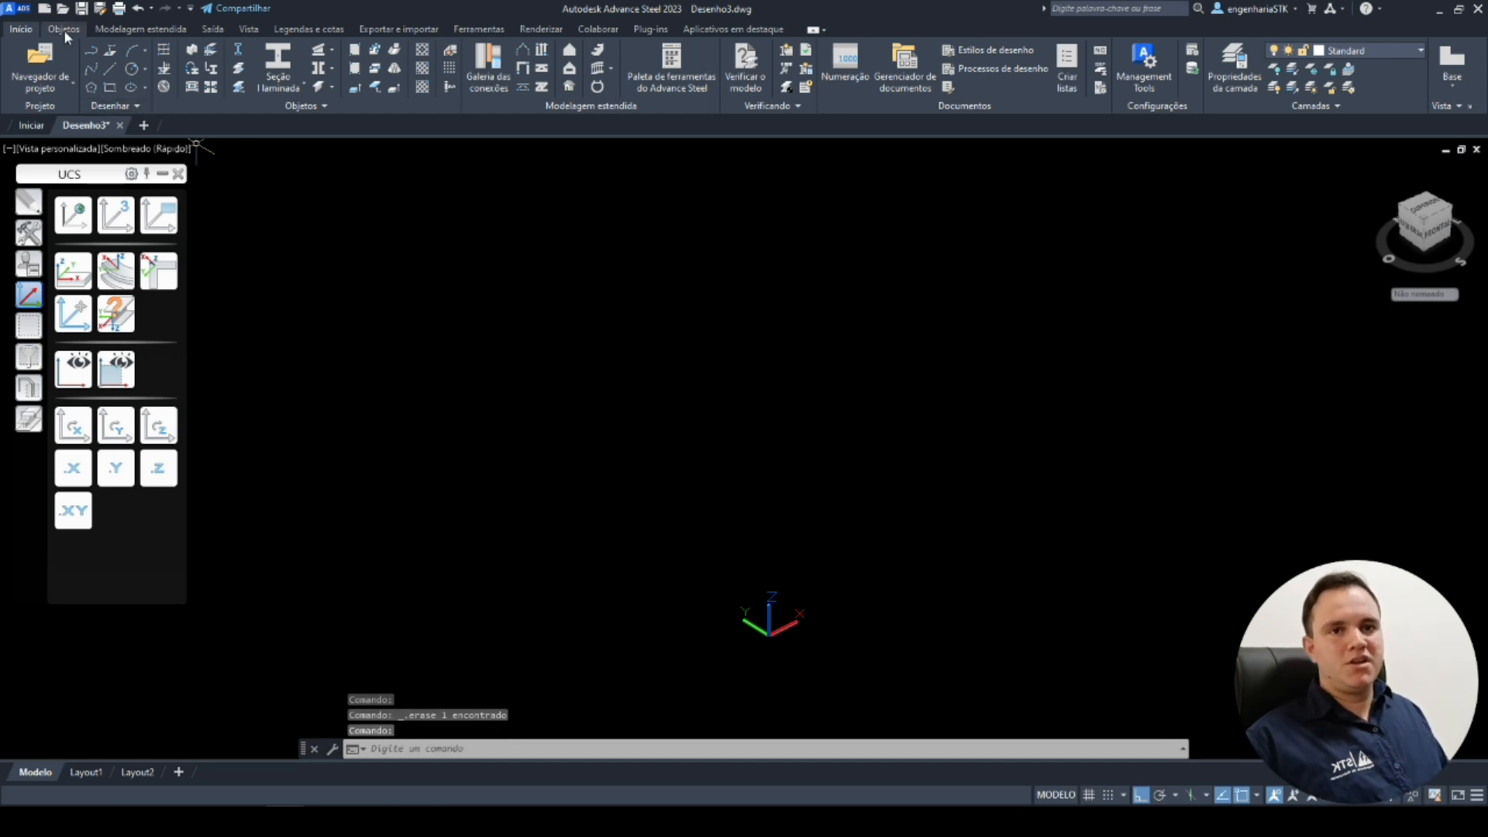
Insert a portal frame with the first column at 0,0,0, the second column at 20000 and an apex height of 6000.
click(138, 31)
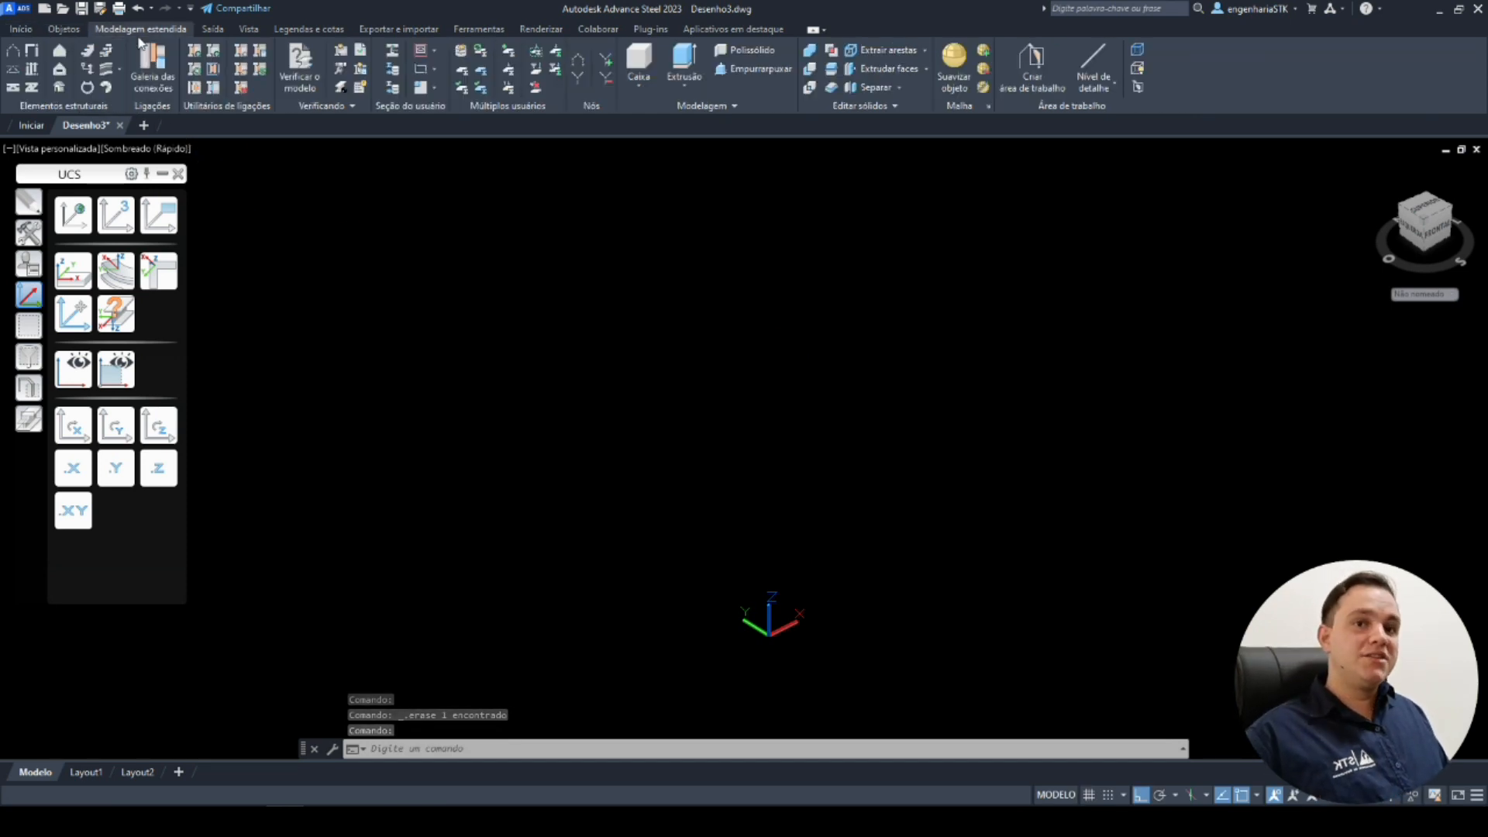
click(15, 50)
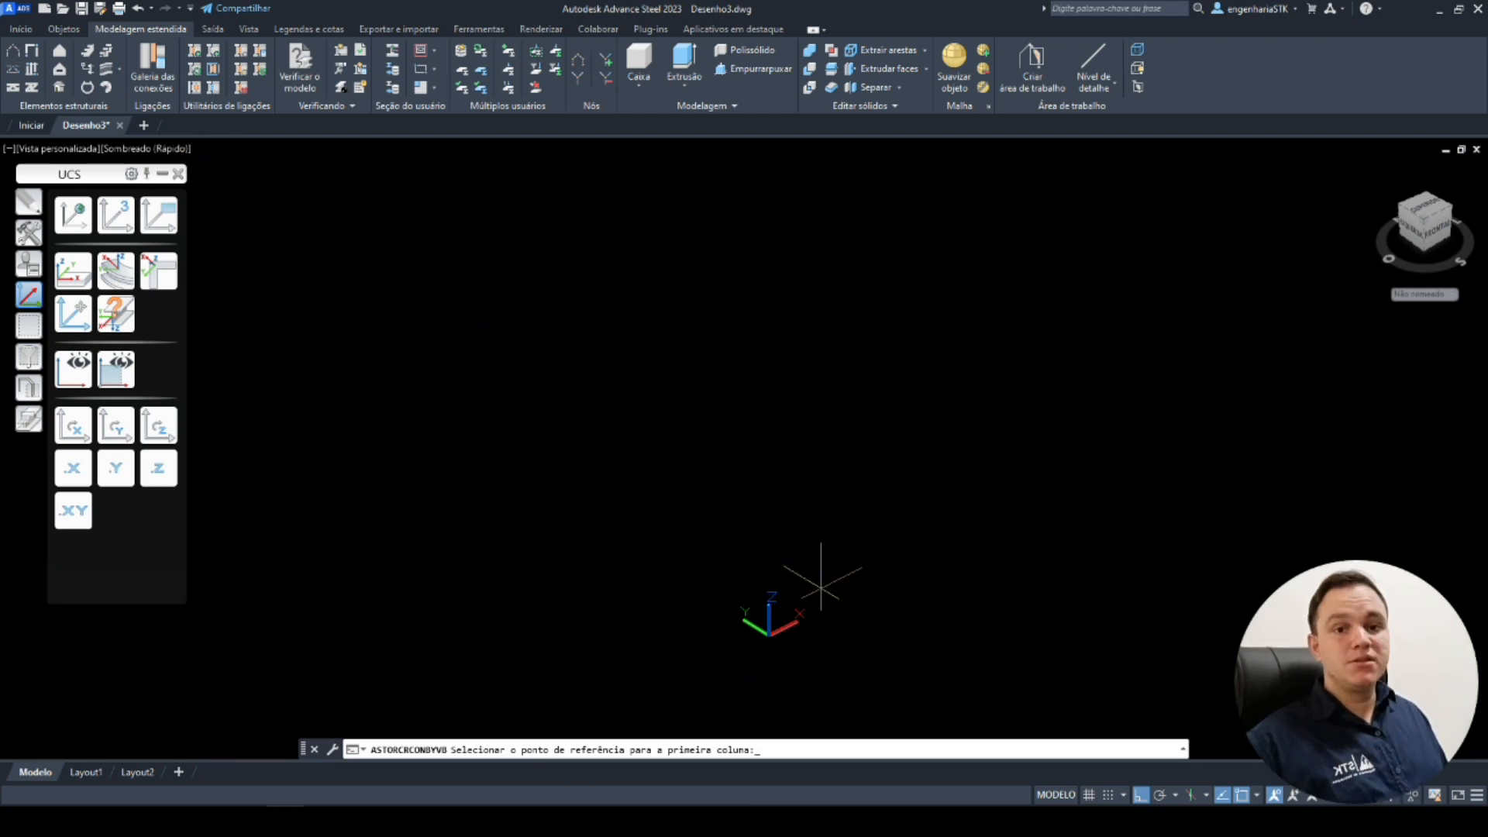
text(0,0,0)
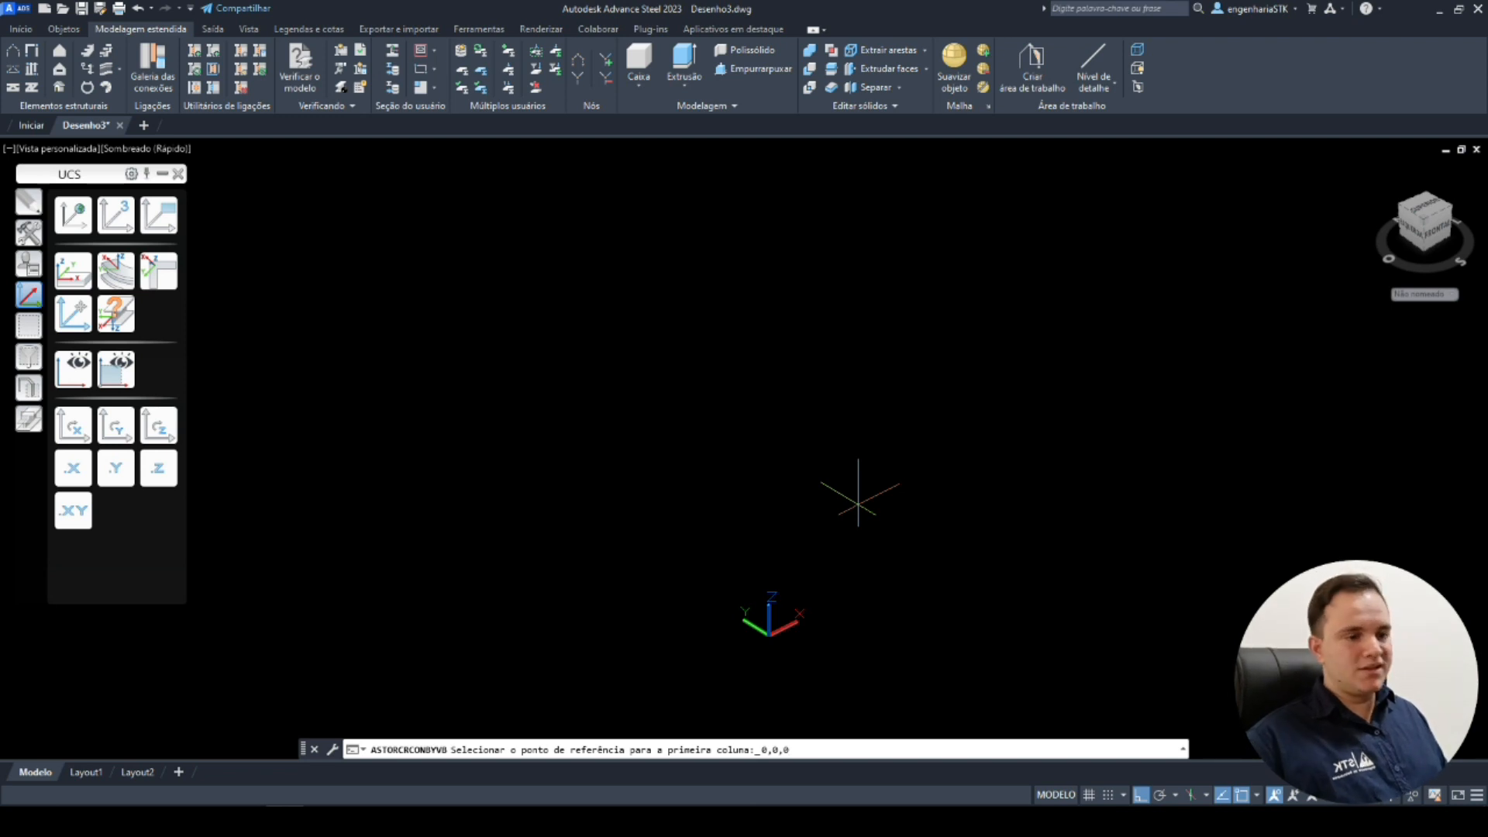
key(Return)
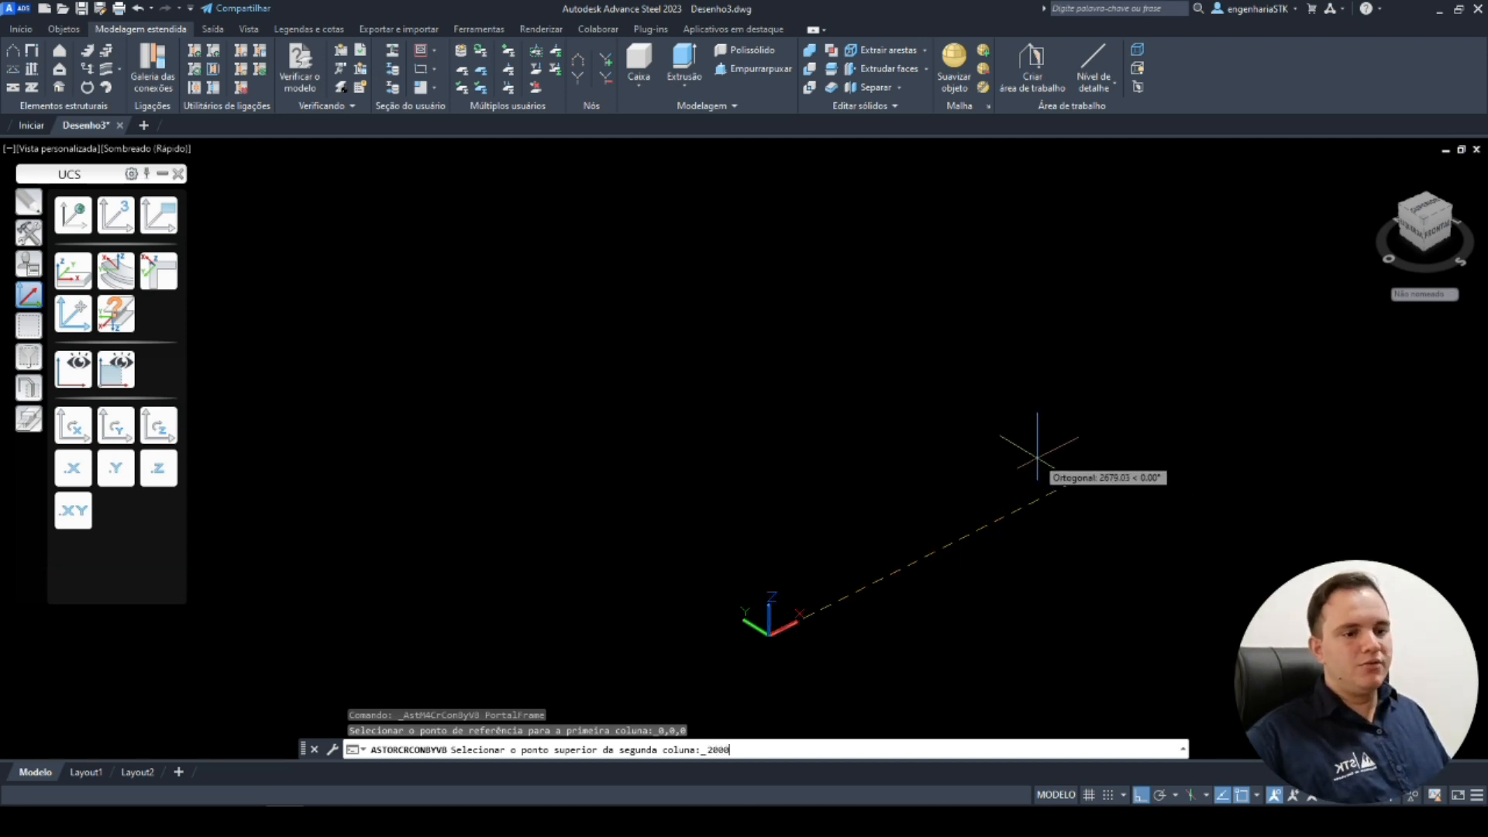
key(Return)
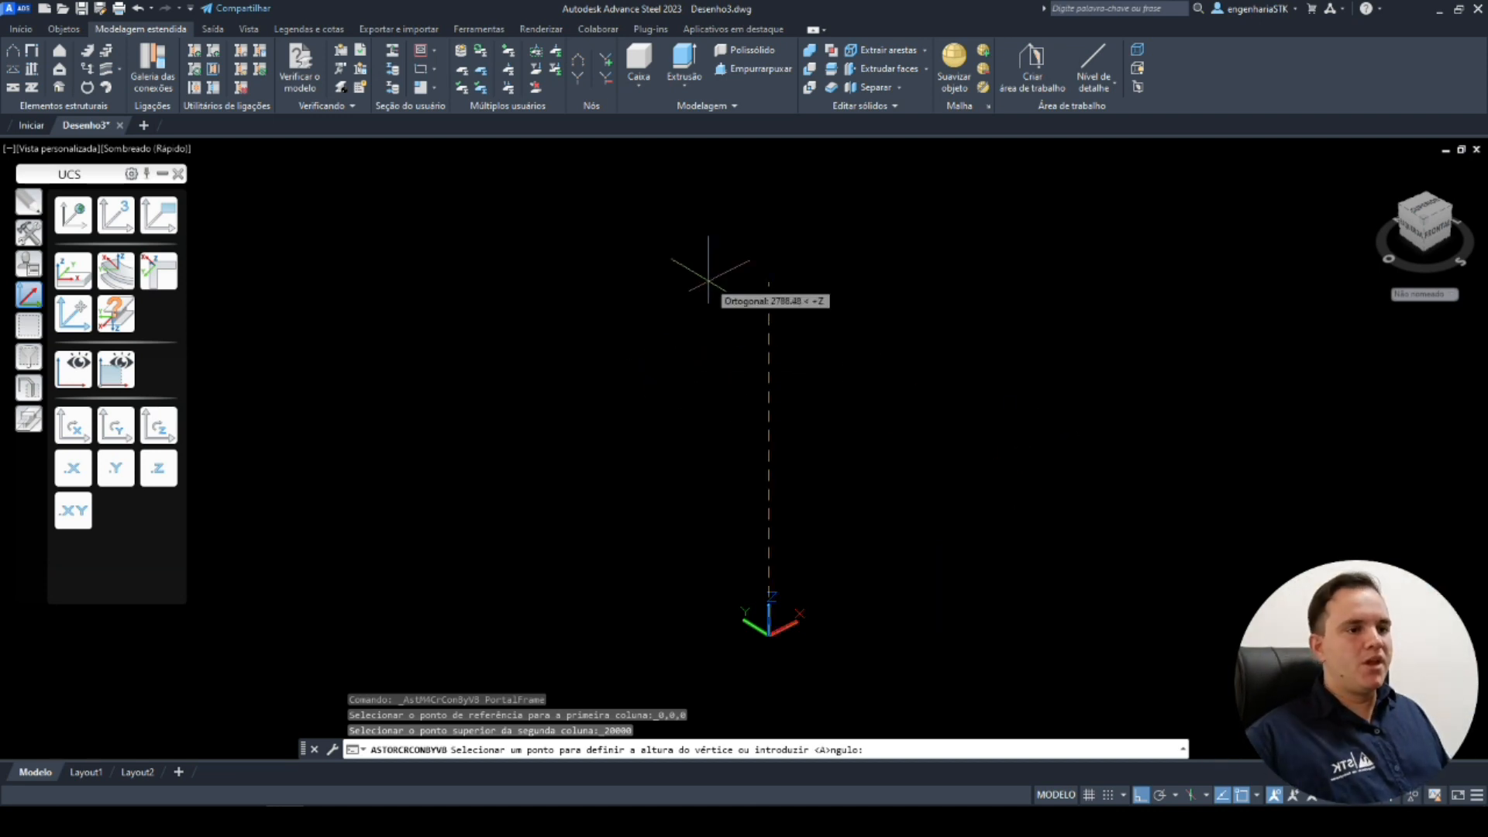
text(6000)
key(Return)
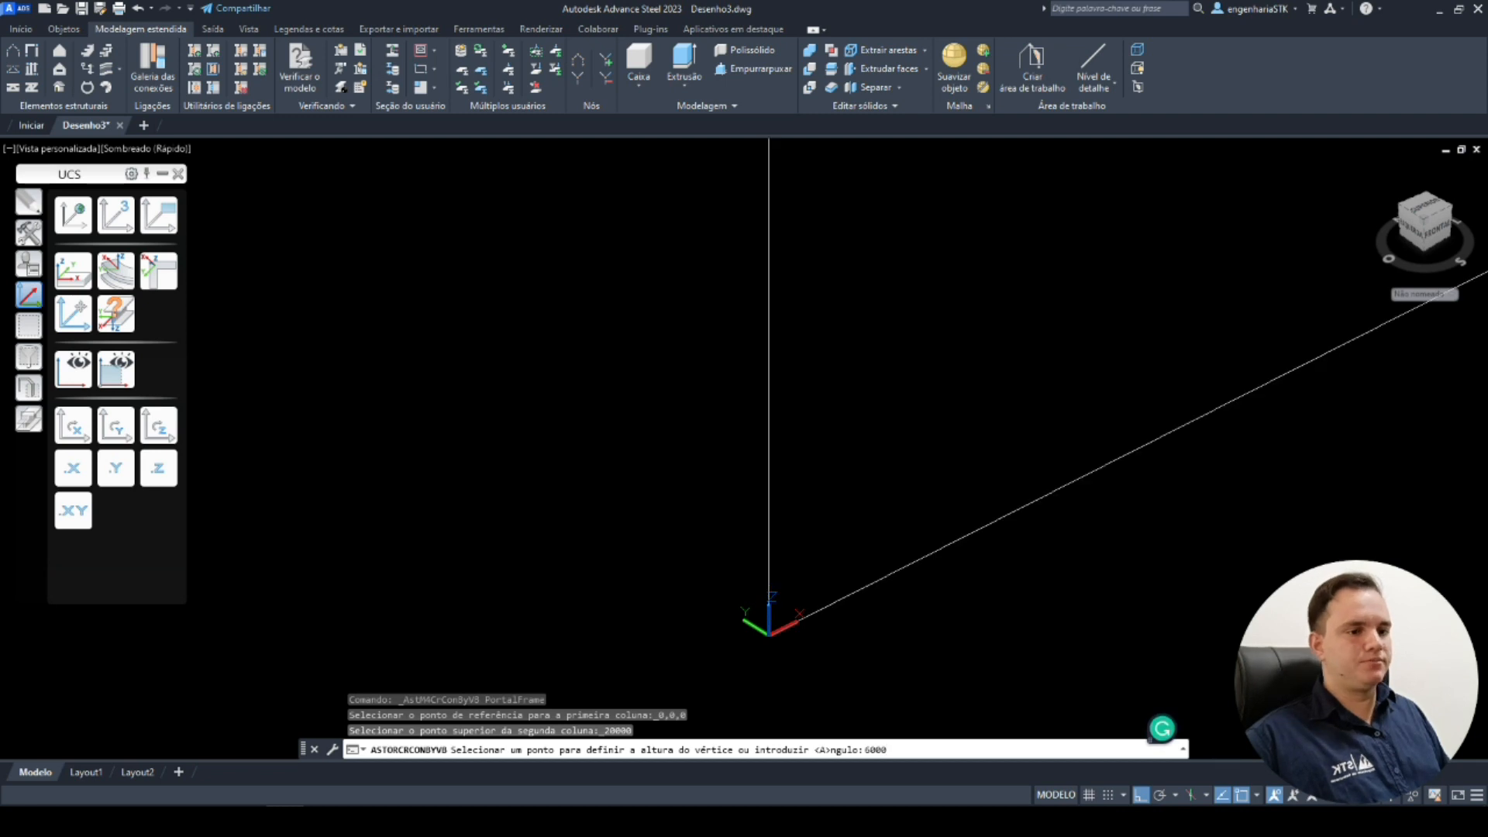
scroll(667, 513, down, 5)
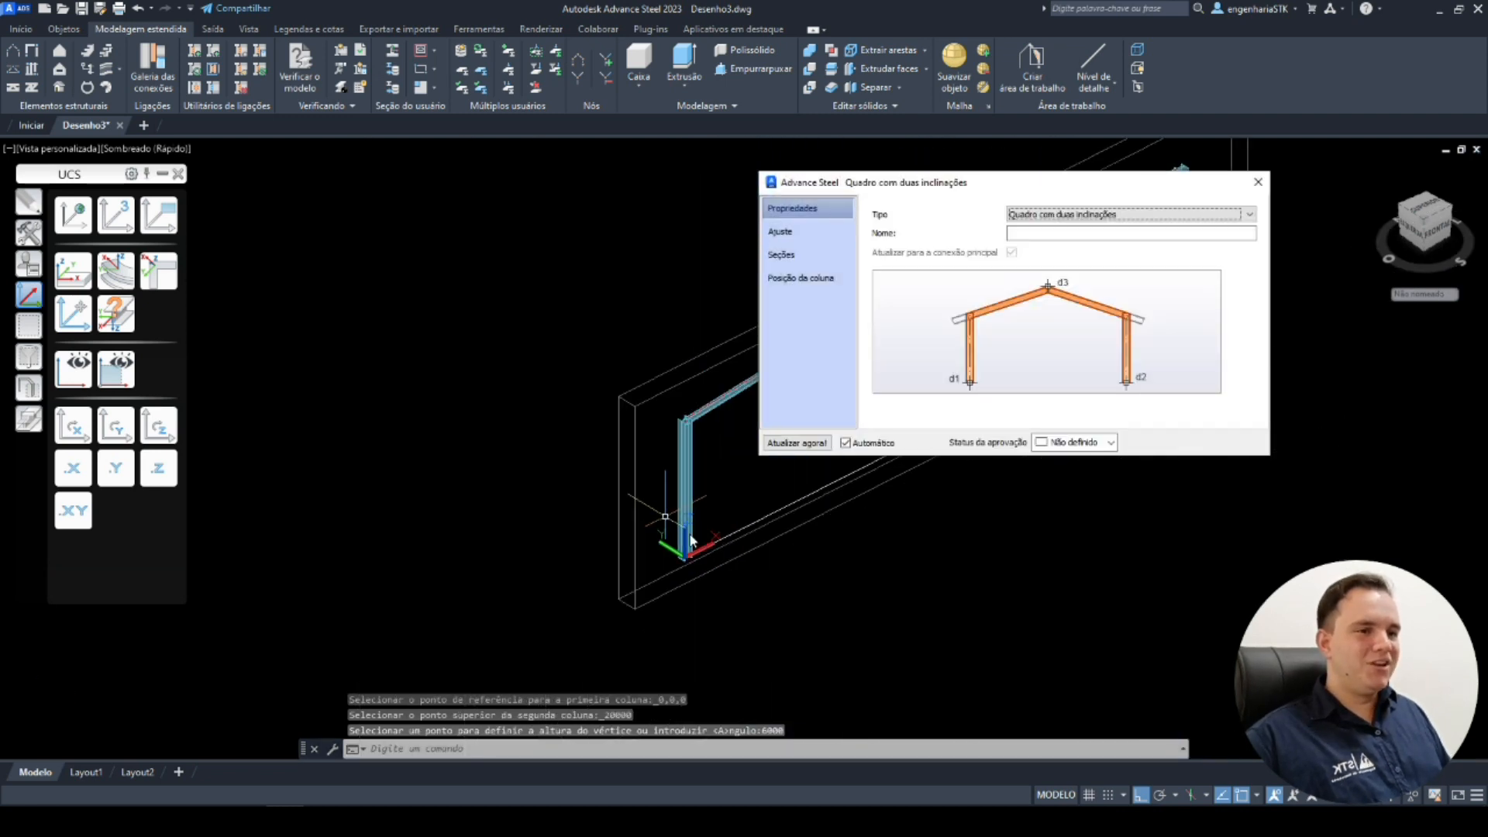
mouse_move(778, 537)
shift+middle_down()
mouse_move(525, 642)
mouse_move(591, 532)
mouse_move(615, 538)
mouse_move(579, 497)
mouse_move(615, 550)
shift+middle_up()
drag(958, 184, 975, 136)
shift+middle_drag(682, 515, 686, 579)
click(677, 621)
key(Escape)
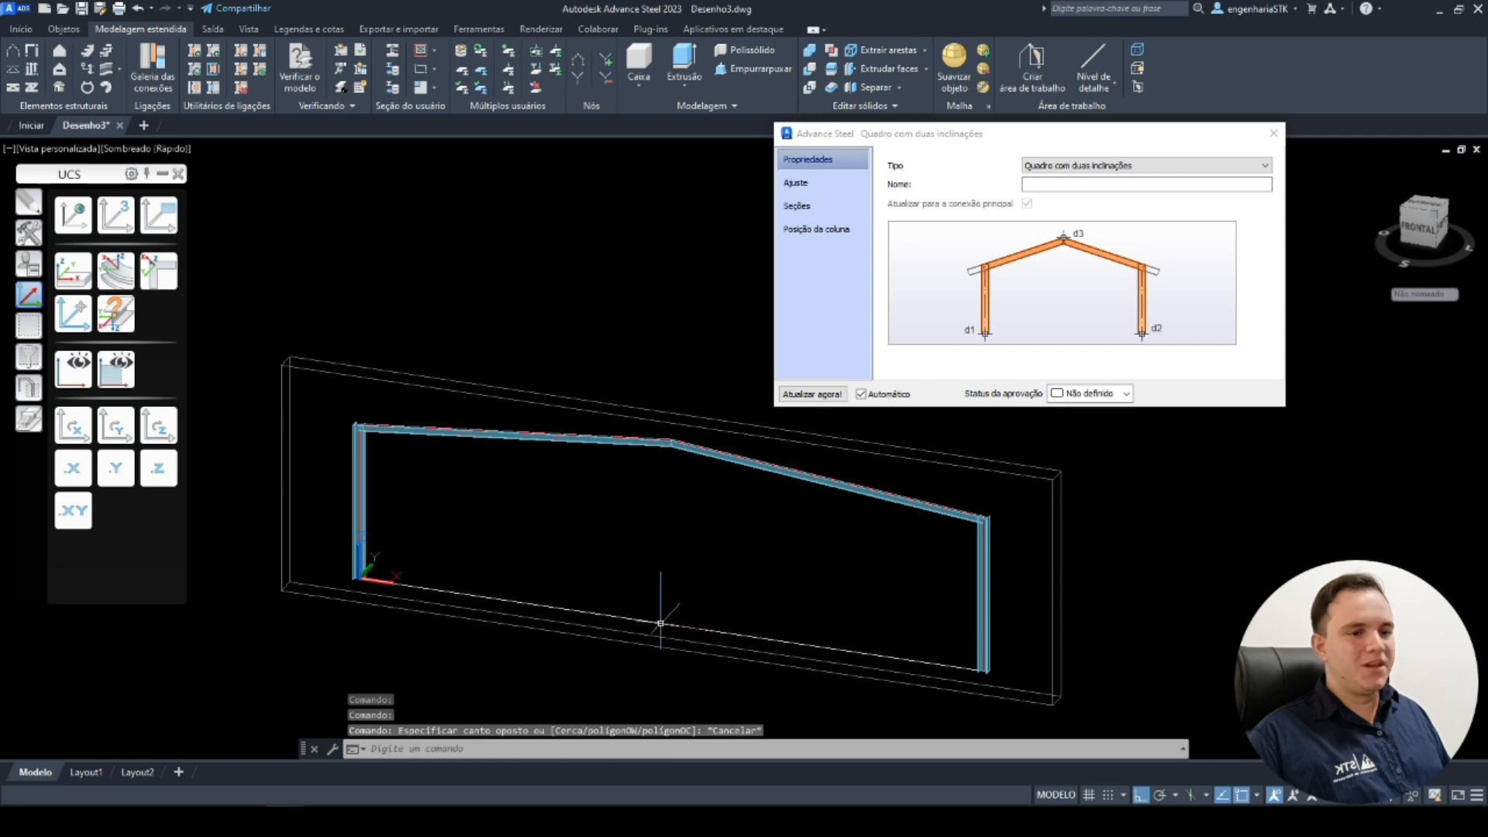
click(663, 623)
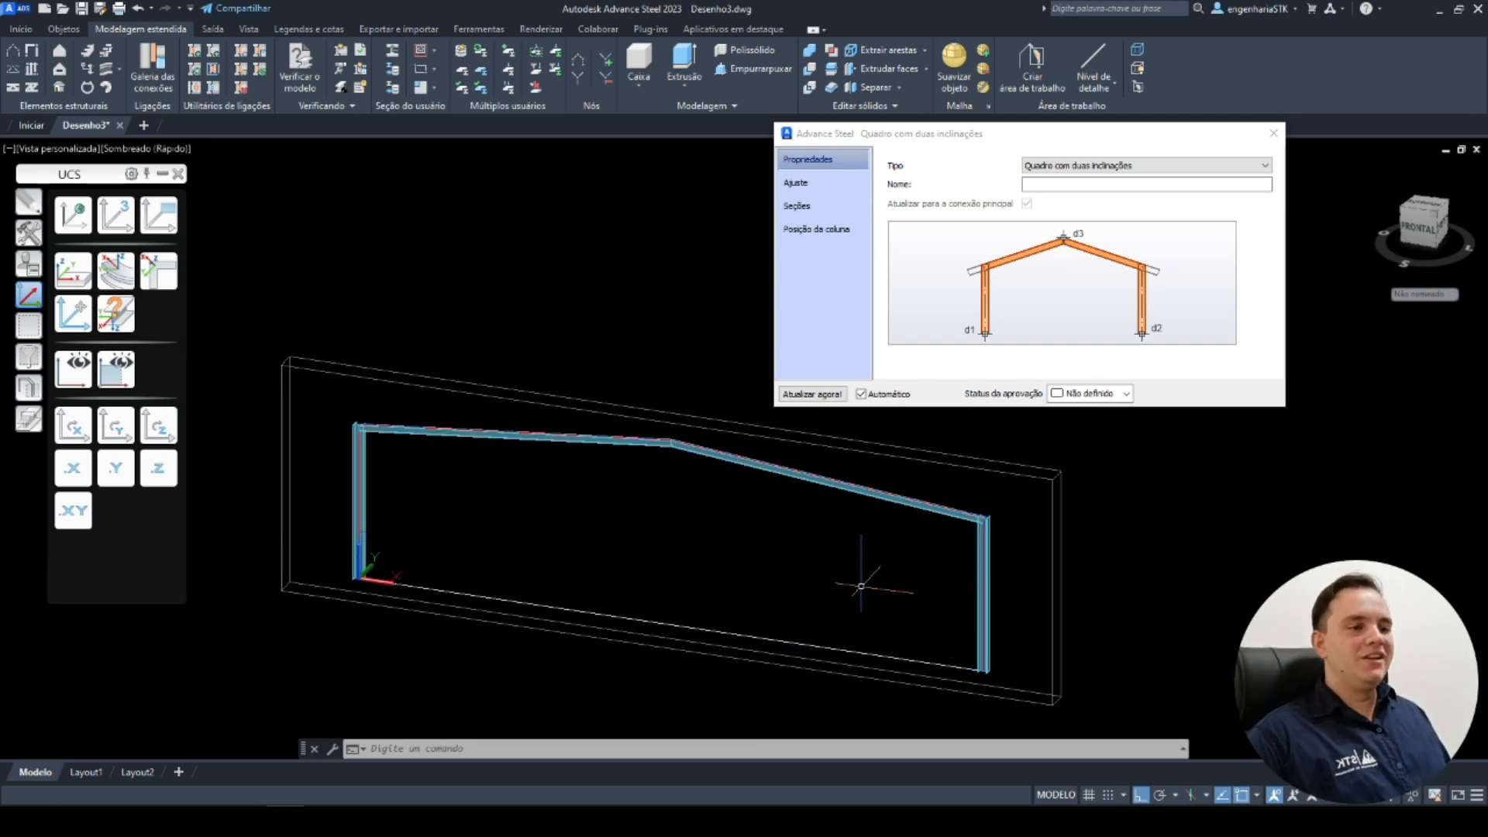
key(Escape)
click(417, 369)
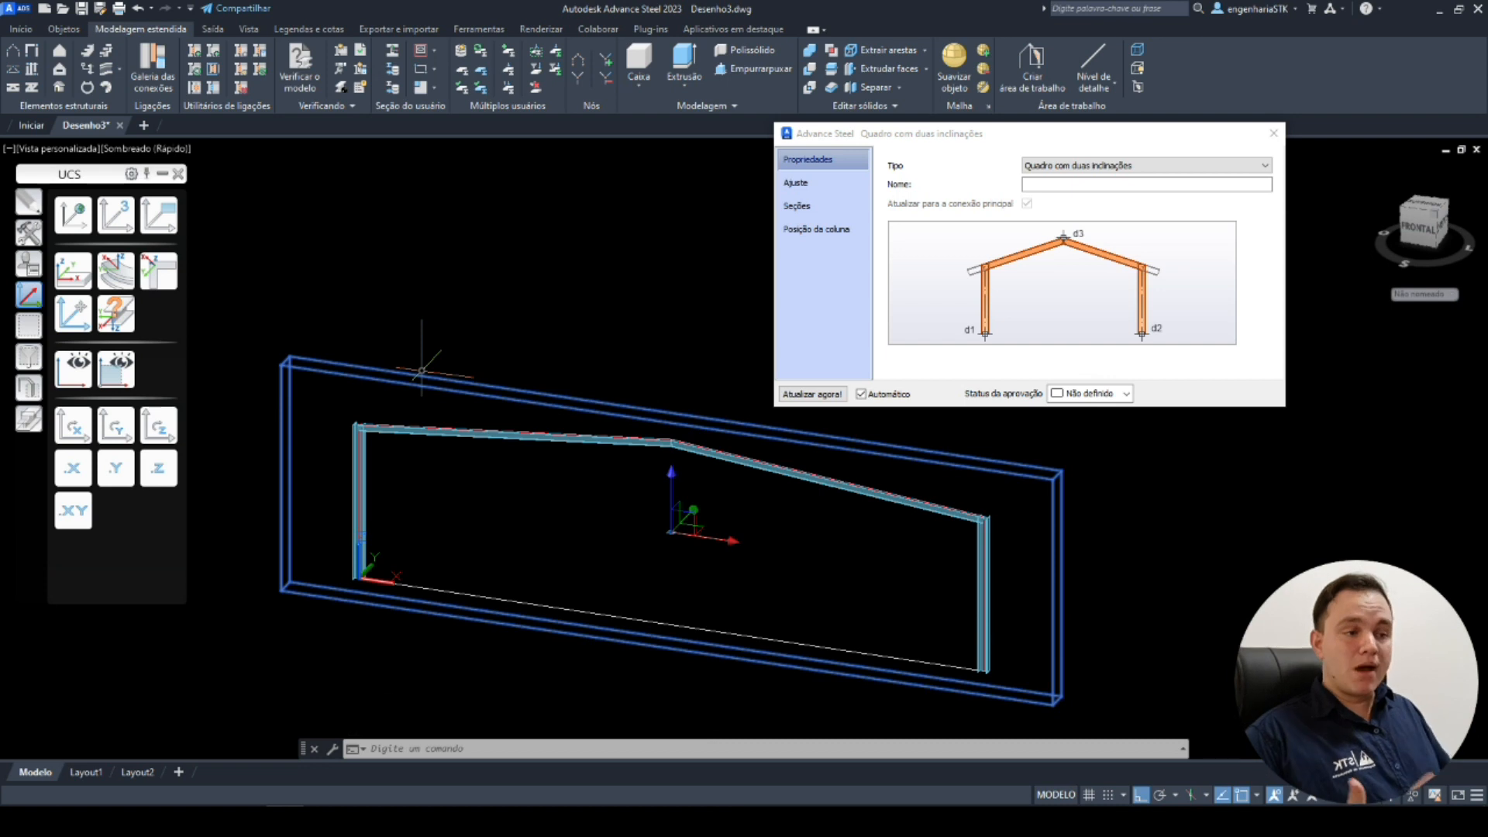
Switch the frame type to Quadro frontão and back to Quadro com duas inclinações.
click(967, 145)
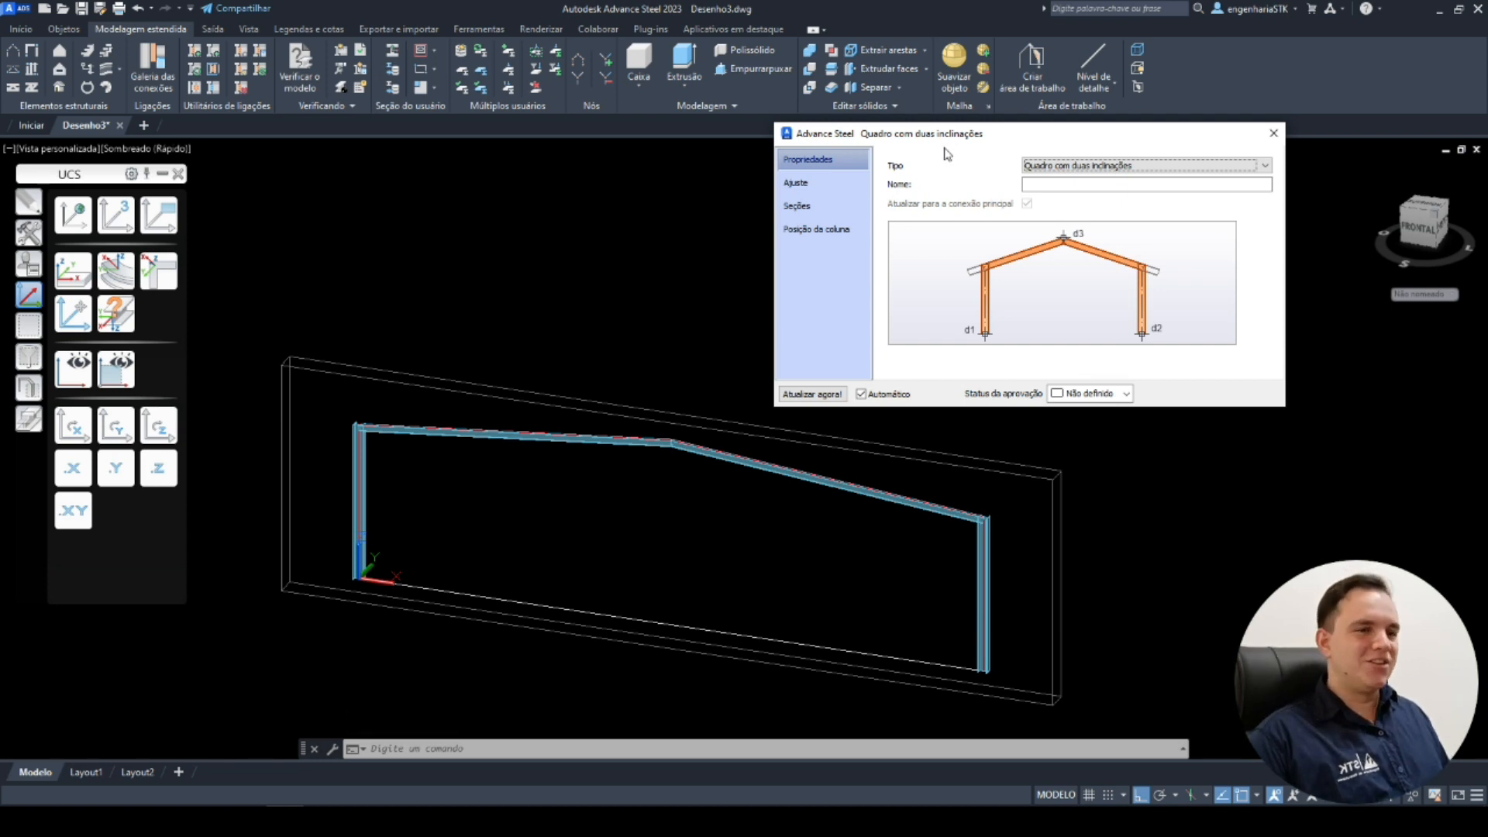
click(1143, 167)
click(1042, 184)
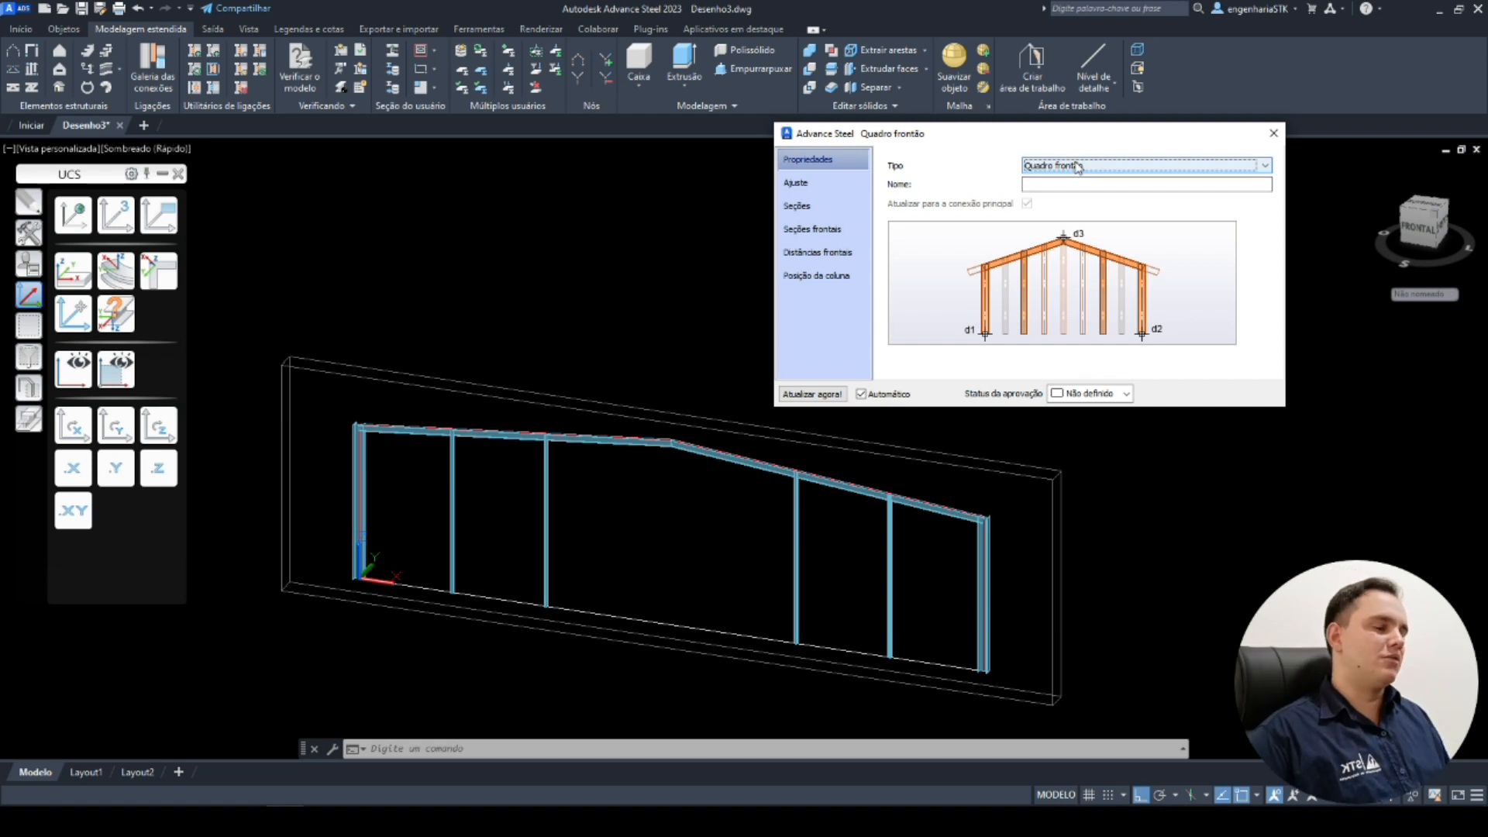
click(1073, 165)
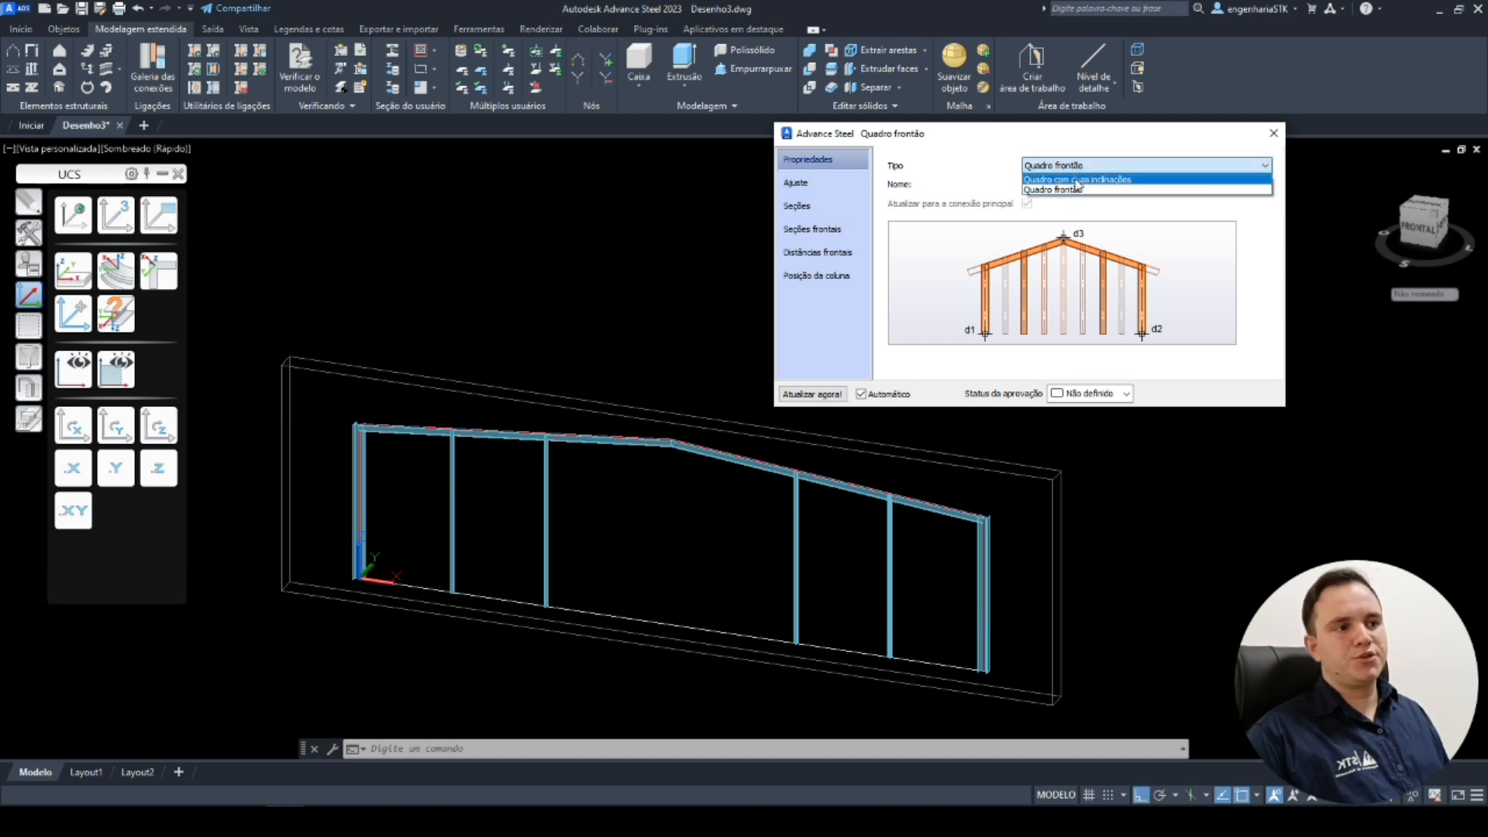
click(1076, 180)
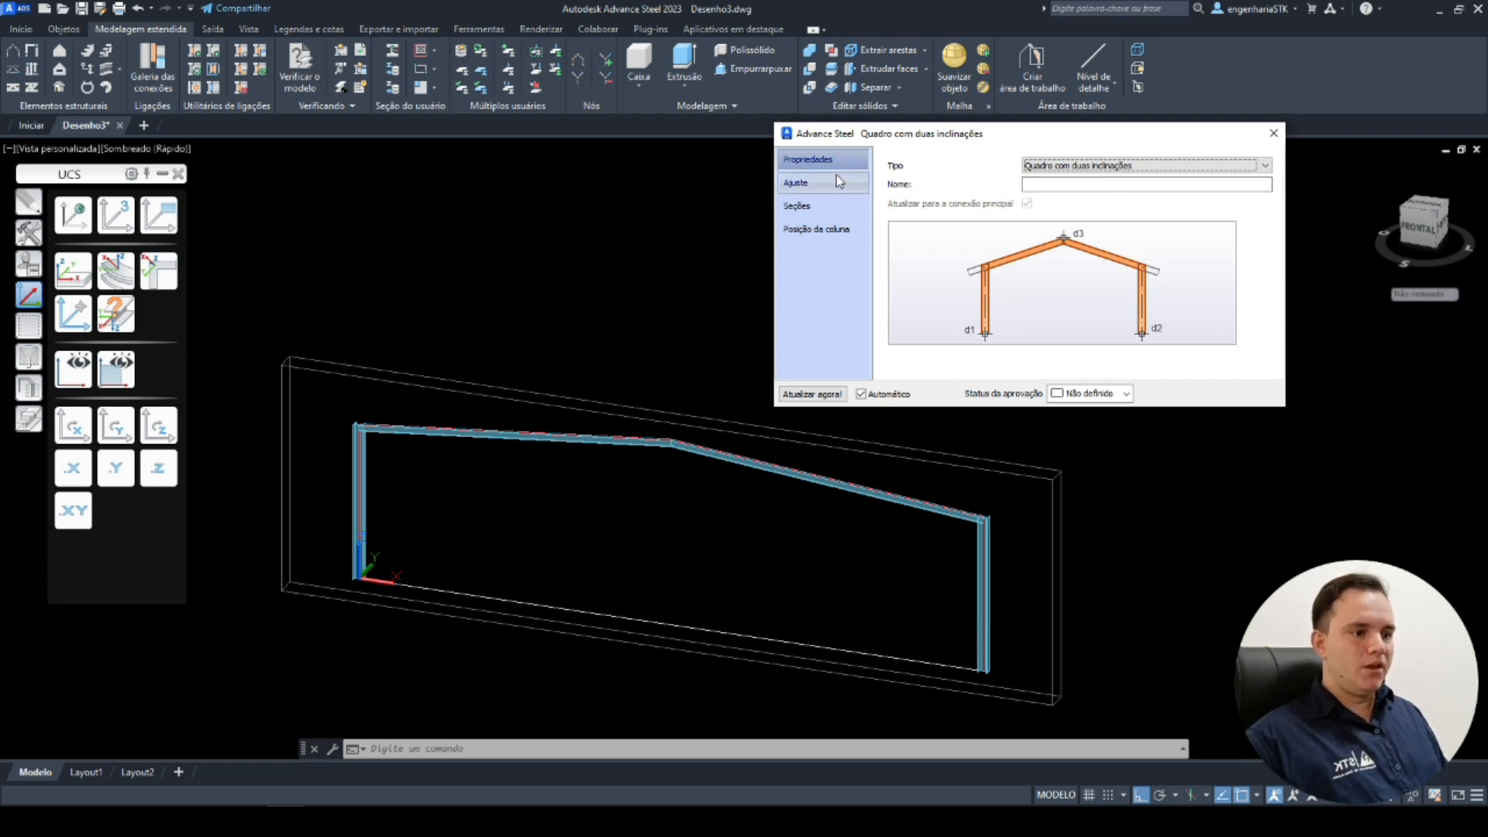
Try frame spans of 22000 and 25000 mm in the frame's adjustment settings.
click(853, 189)
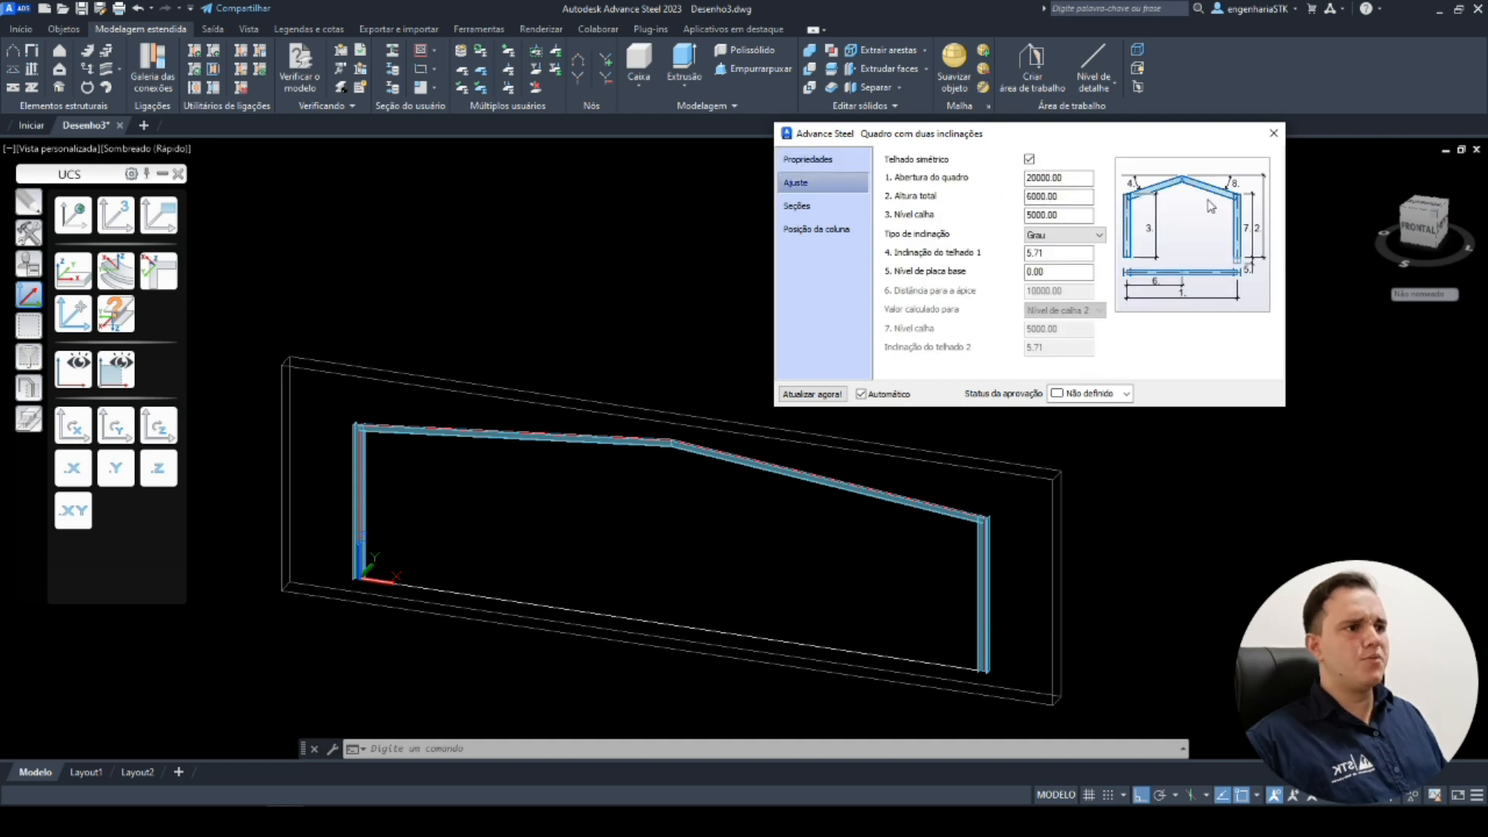
double_click(1042, 178)
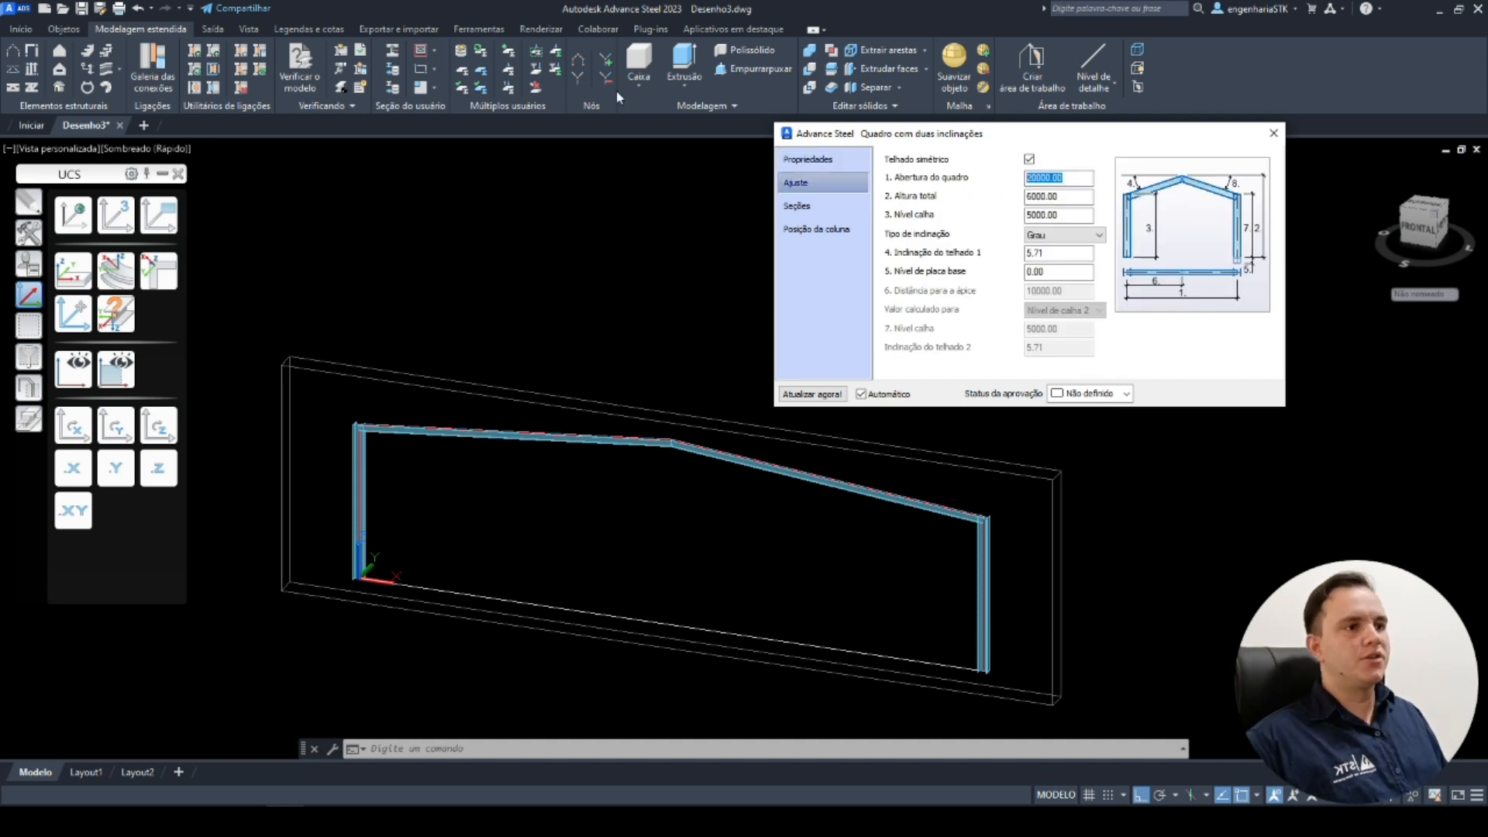
text(22000)
key(Return)
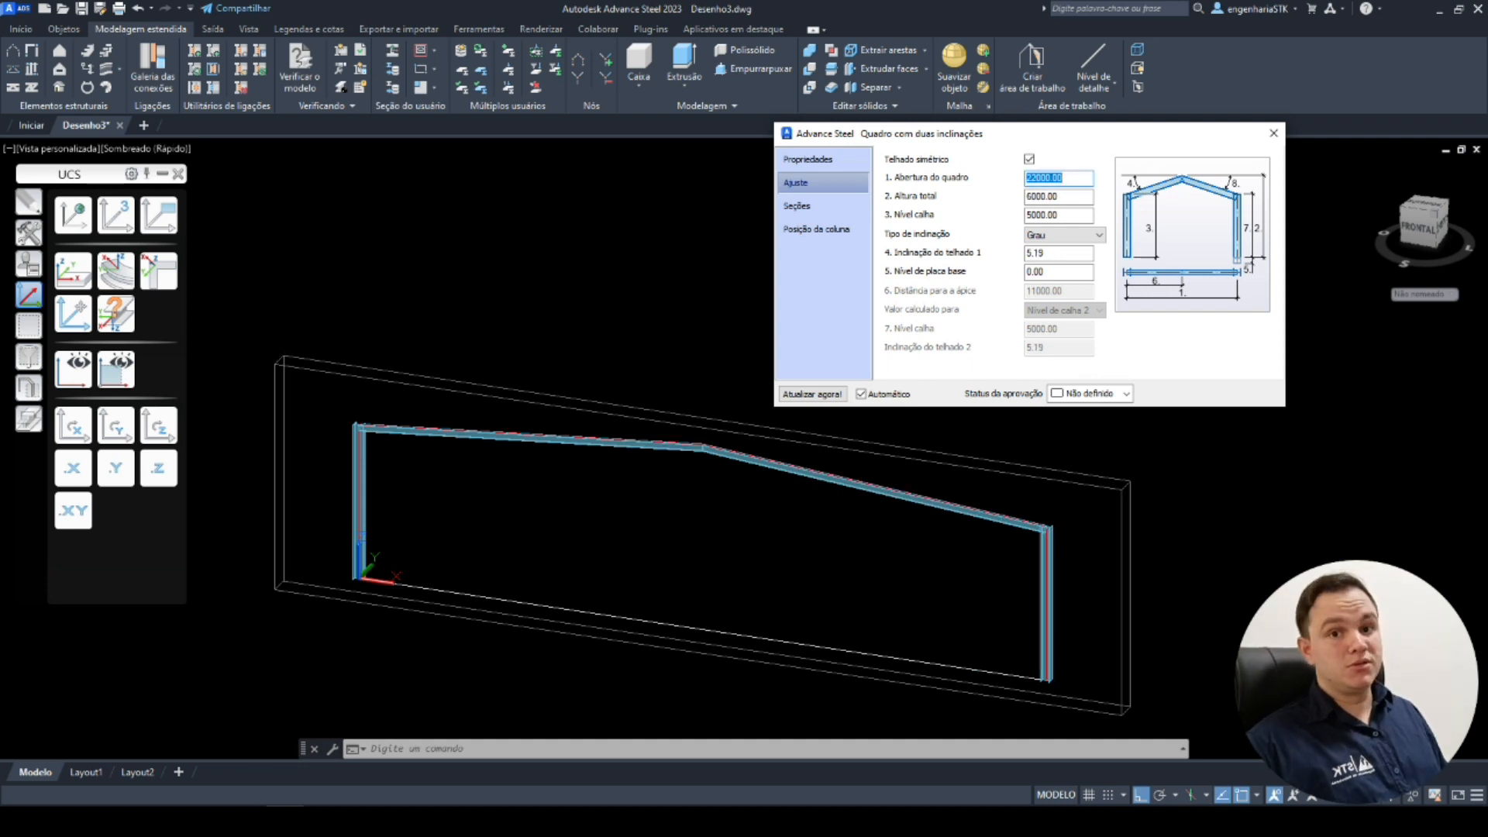
text(250)
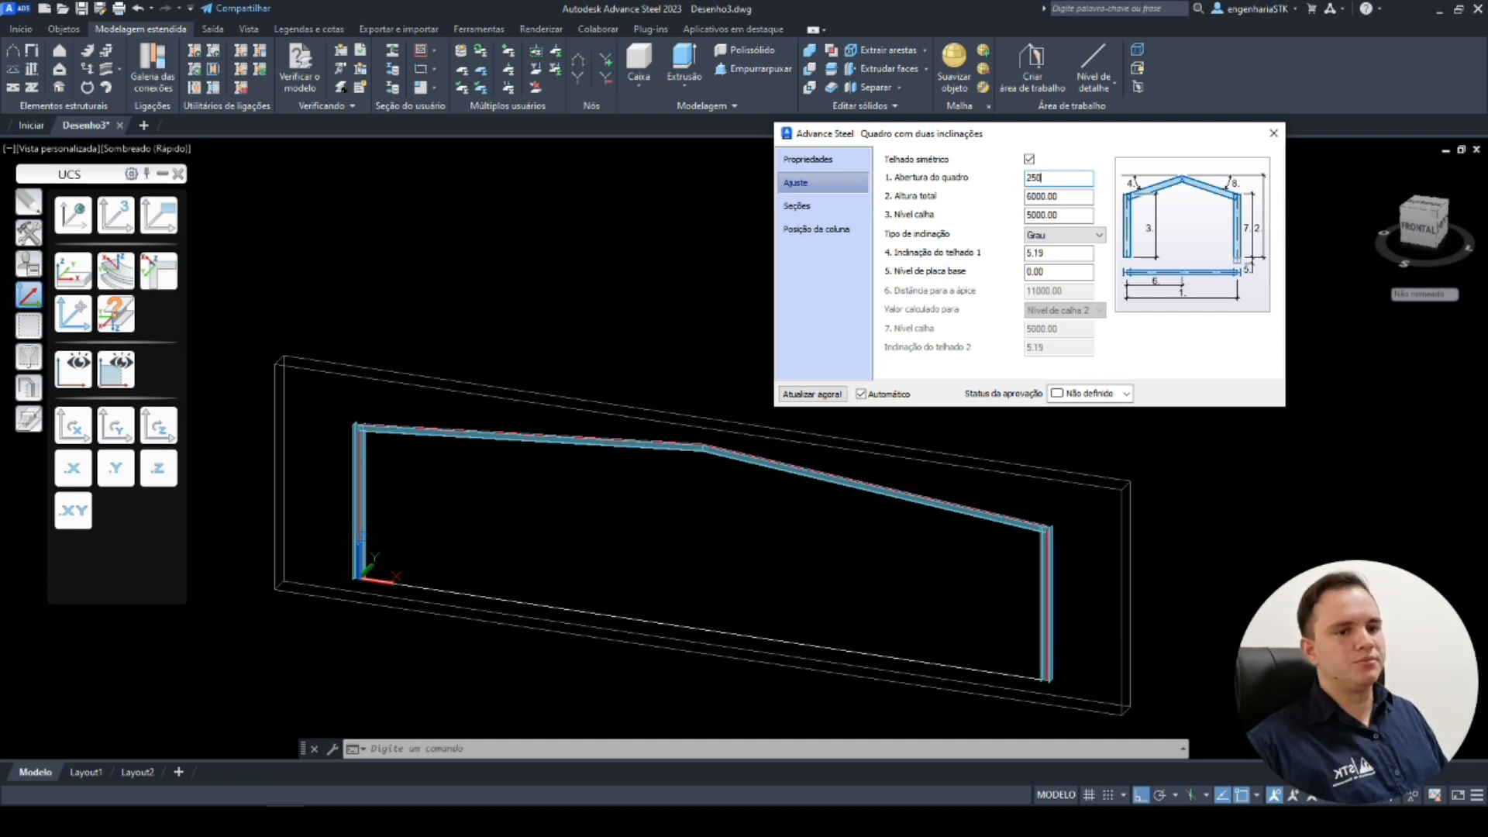
text(00)
key(Return)
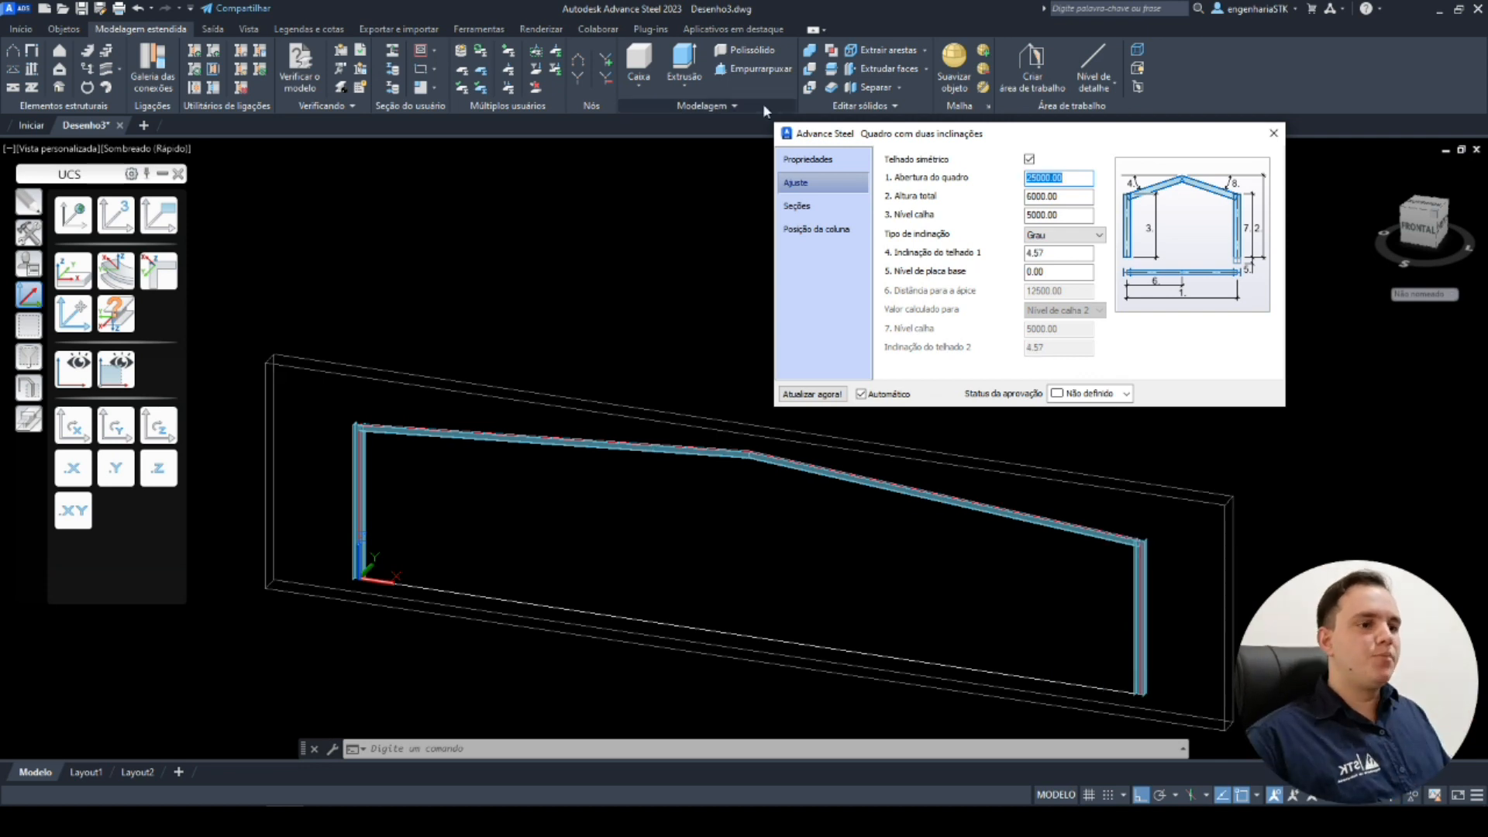
Set the frame span back to 20000 mm.
text(2)
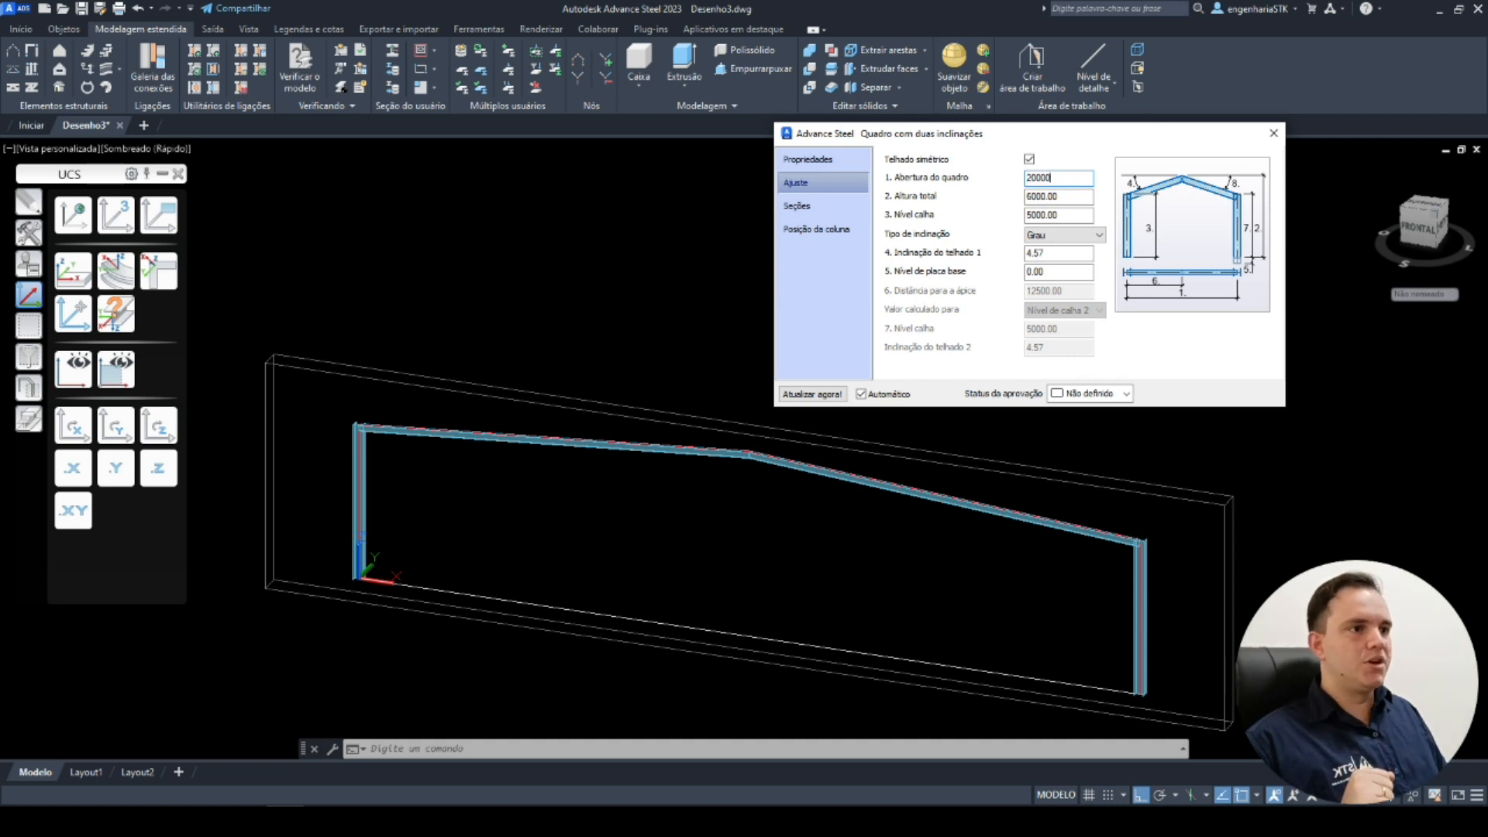
text(0000)
key(Return)
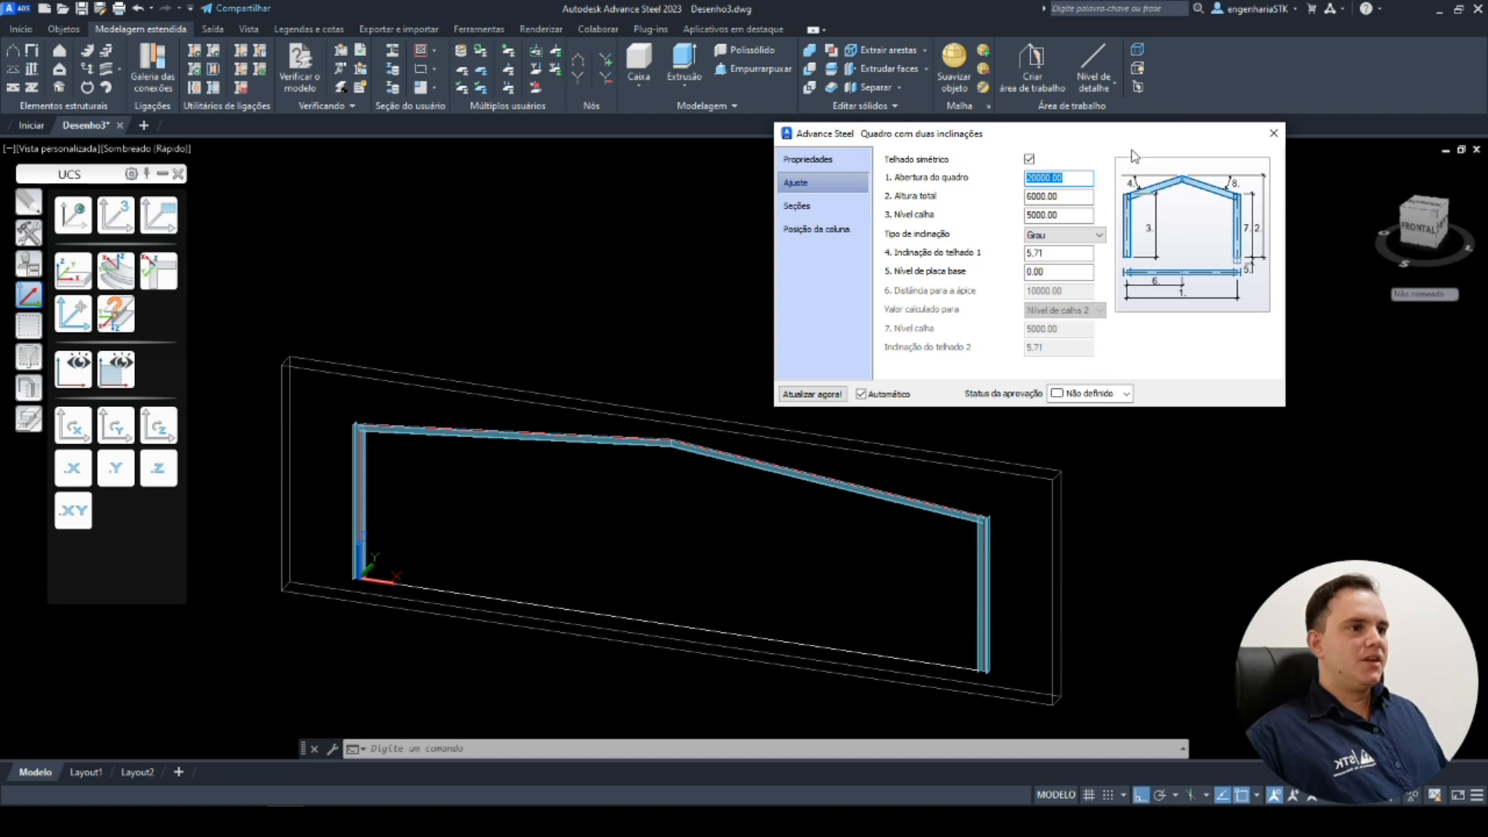
Set the frame's gutter level to 6000 mm.
double_click(1070, 216)
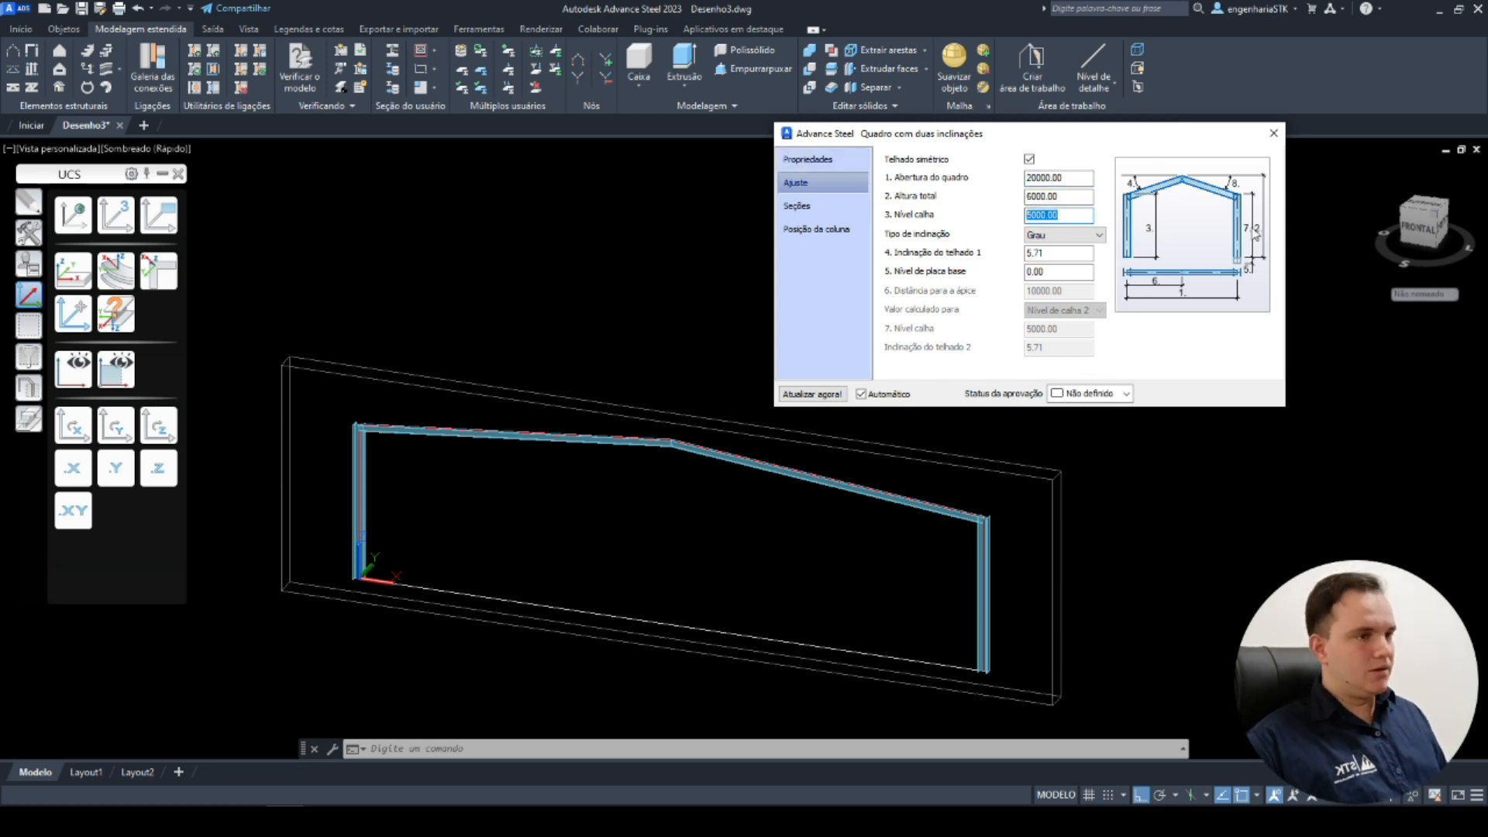
text(6000)
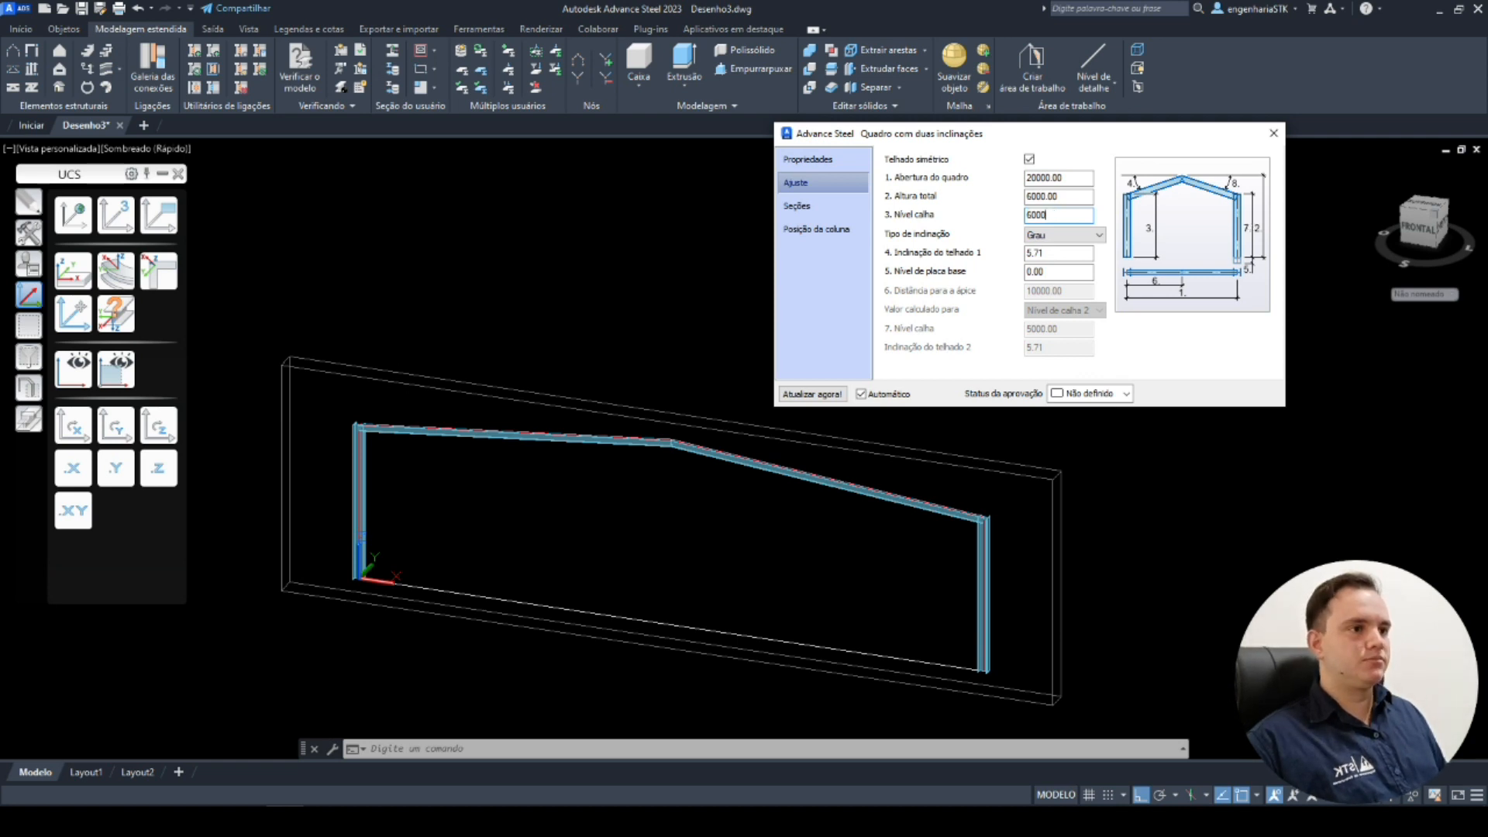
key(Return)
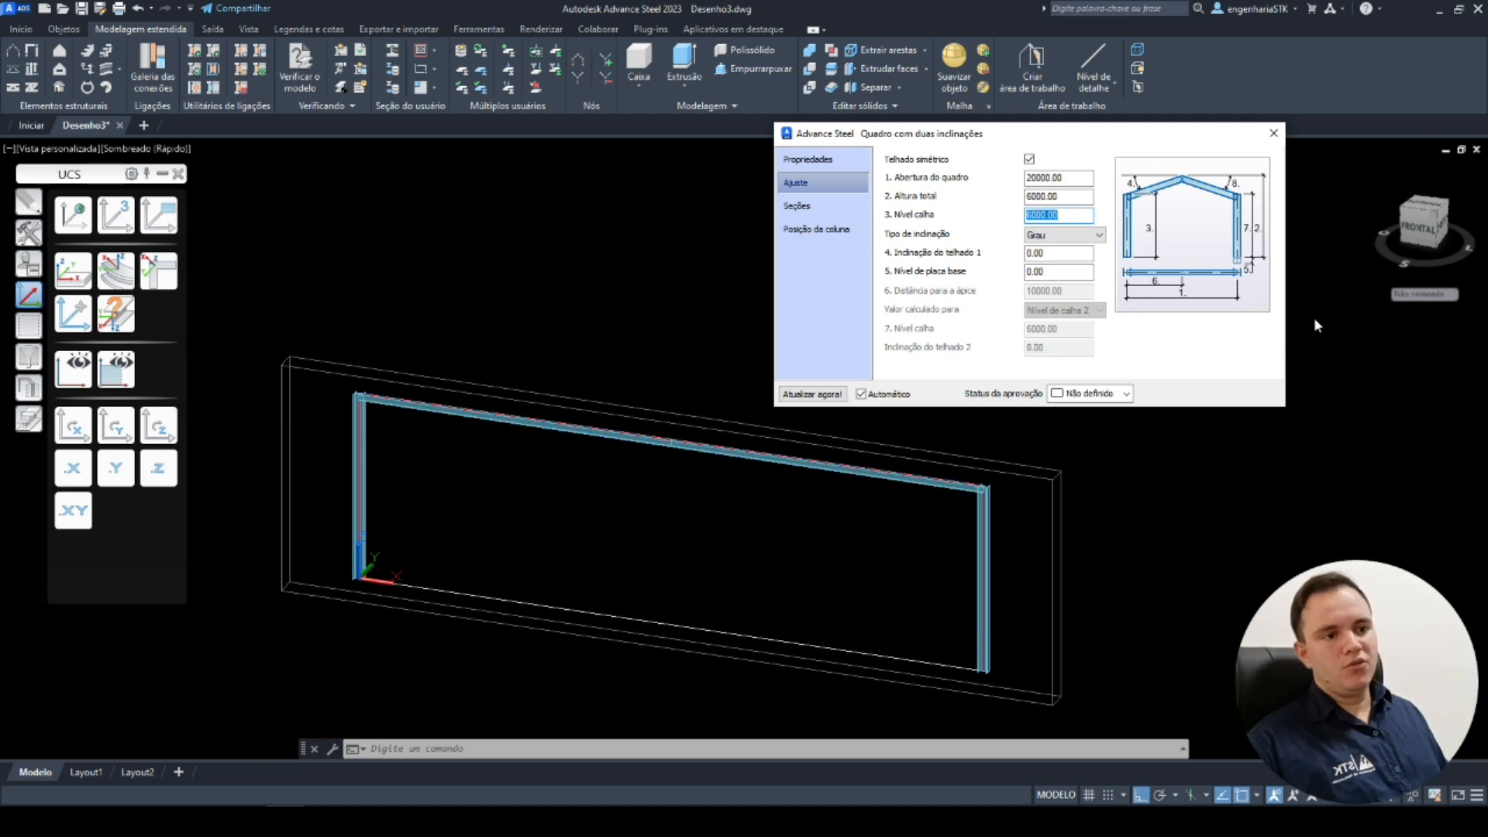
Change the roof inclination type to Por cento and set the roof pitch to 10.
drag(1084, 199, 888, 176)
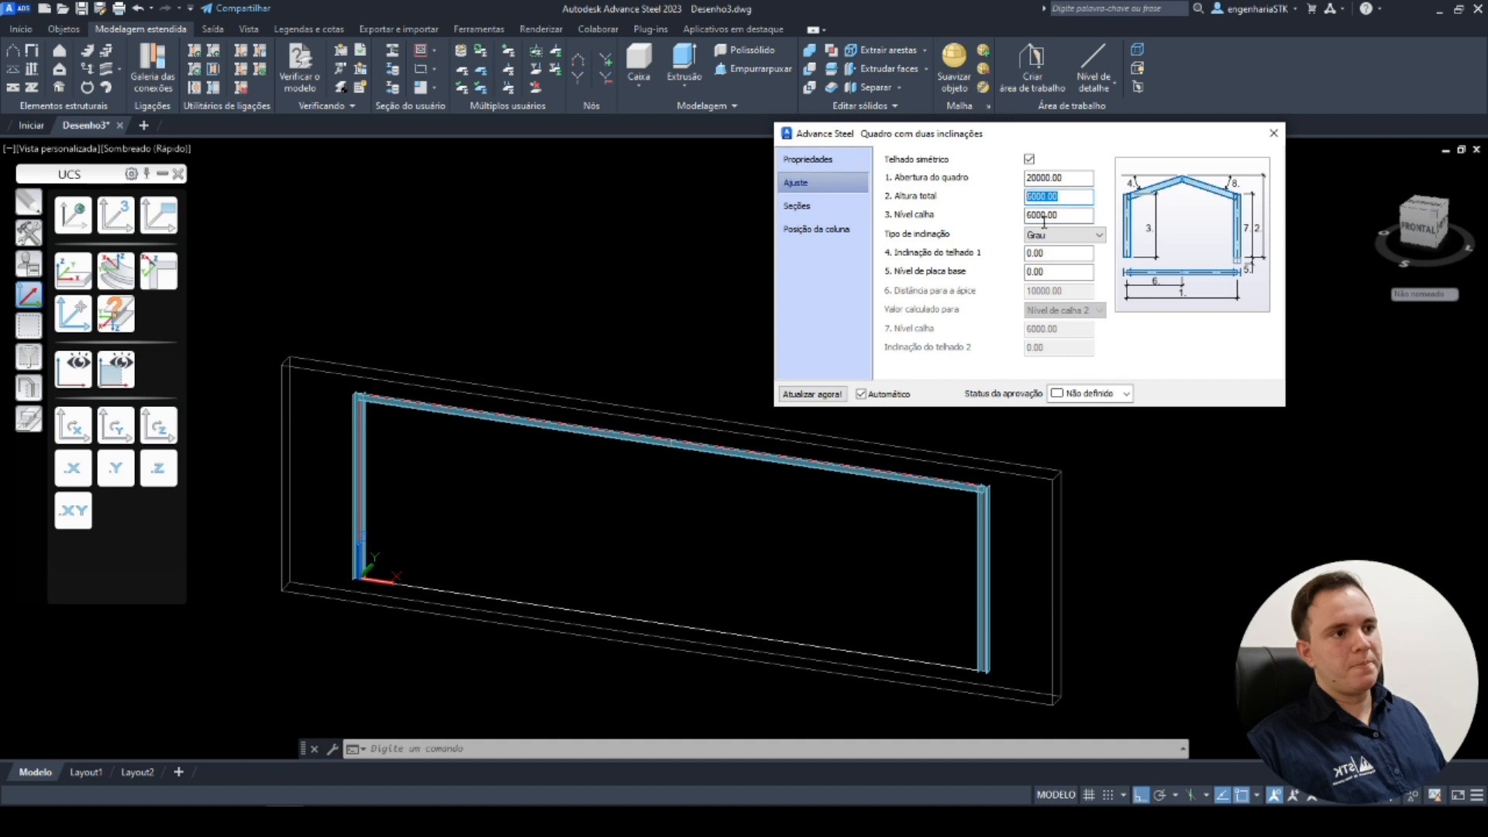
click(1078, 234)
click(1073, 256)
drag(1072, 256, 1005, 252)
text(10)
key(Return)
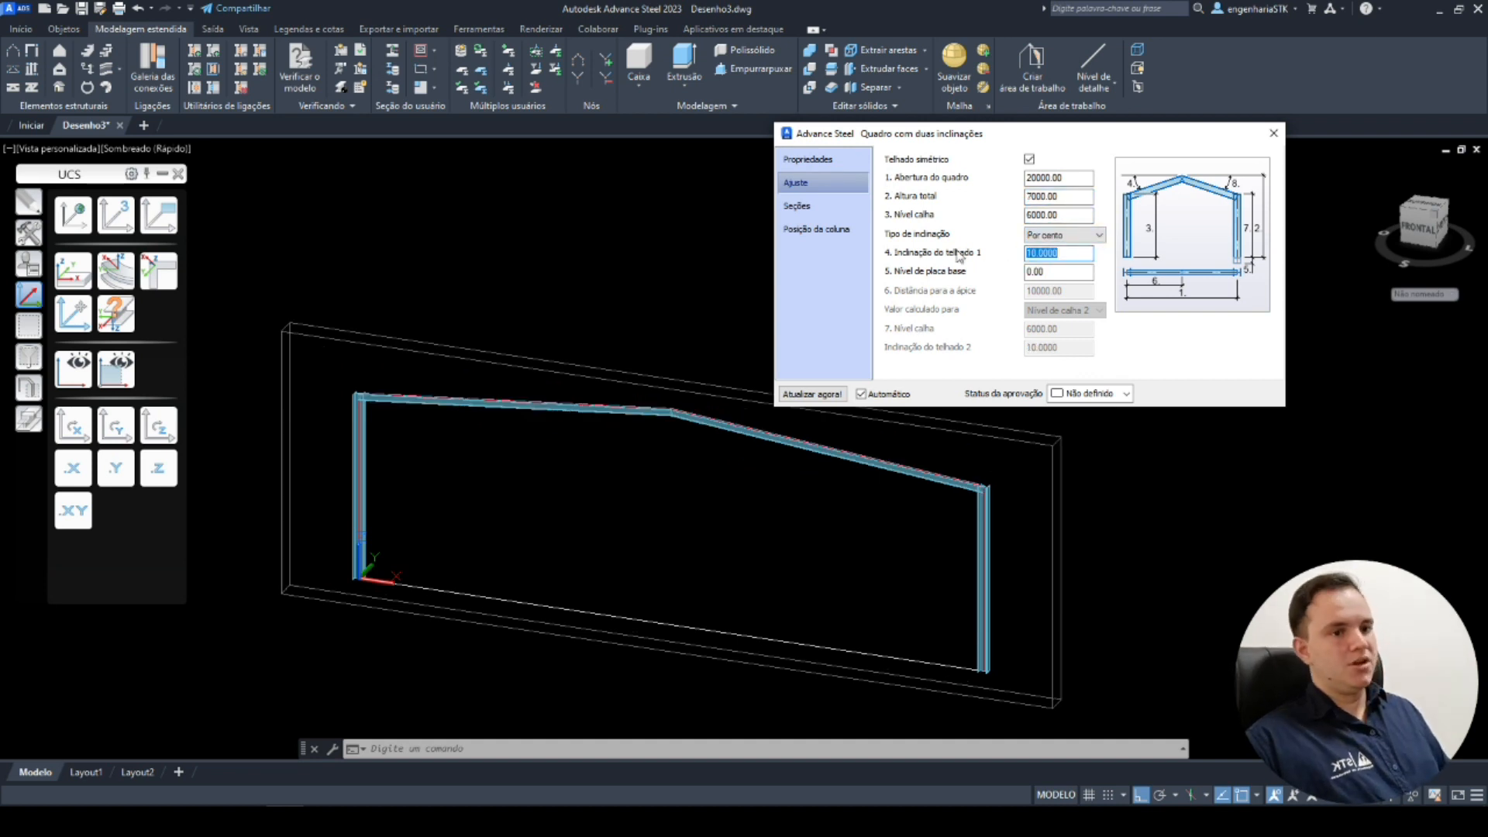
Set the roof pitch to 25 percent.
text(25)
key(Return)
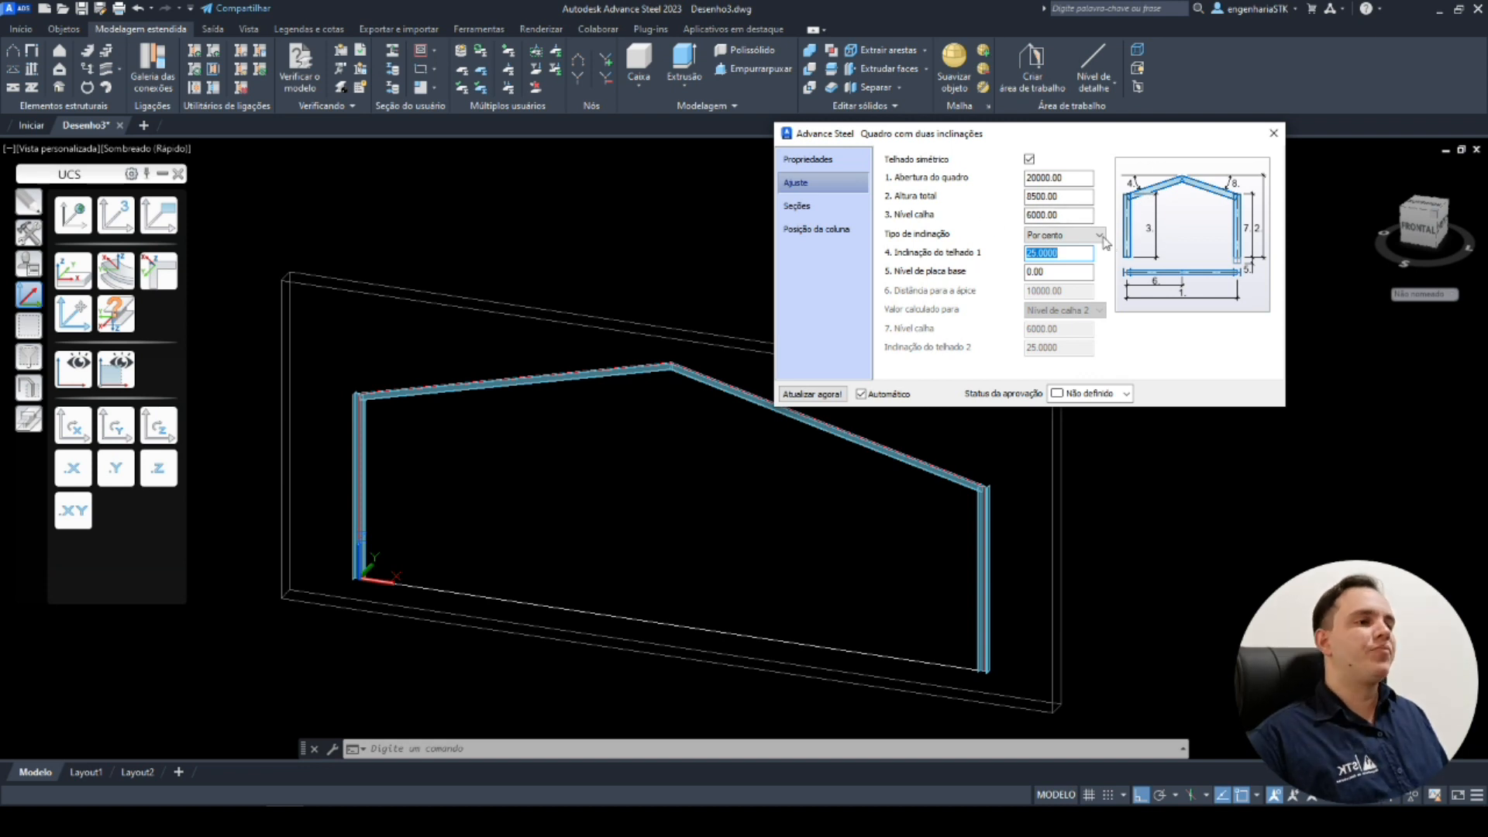
Set the frame's column section to Gerdau W 200x52.0(H).
click(1074, 238)
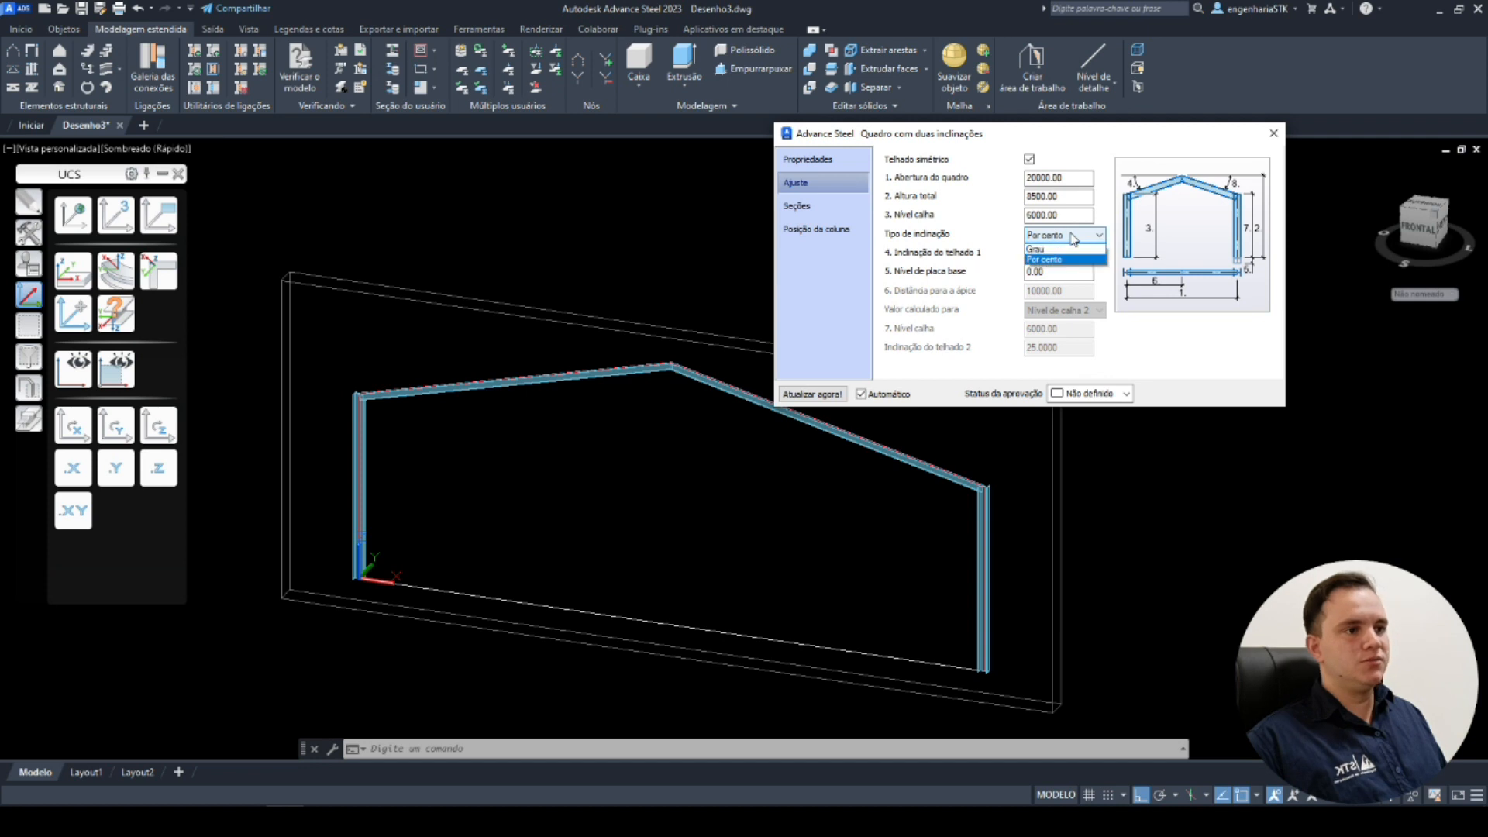
click(1064, 259)
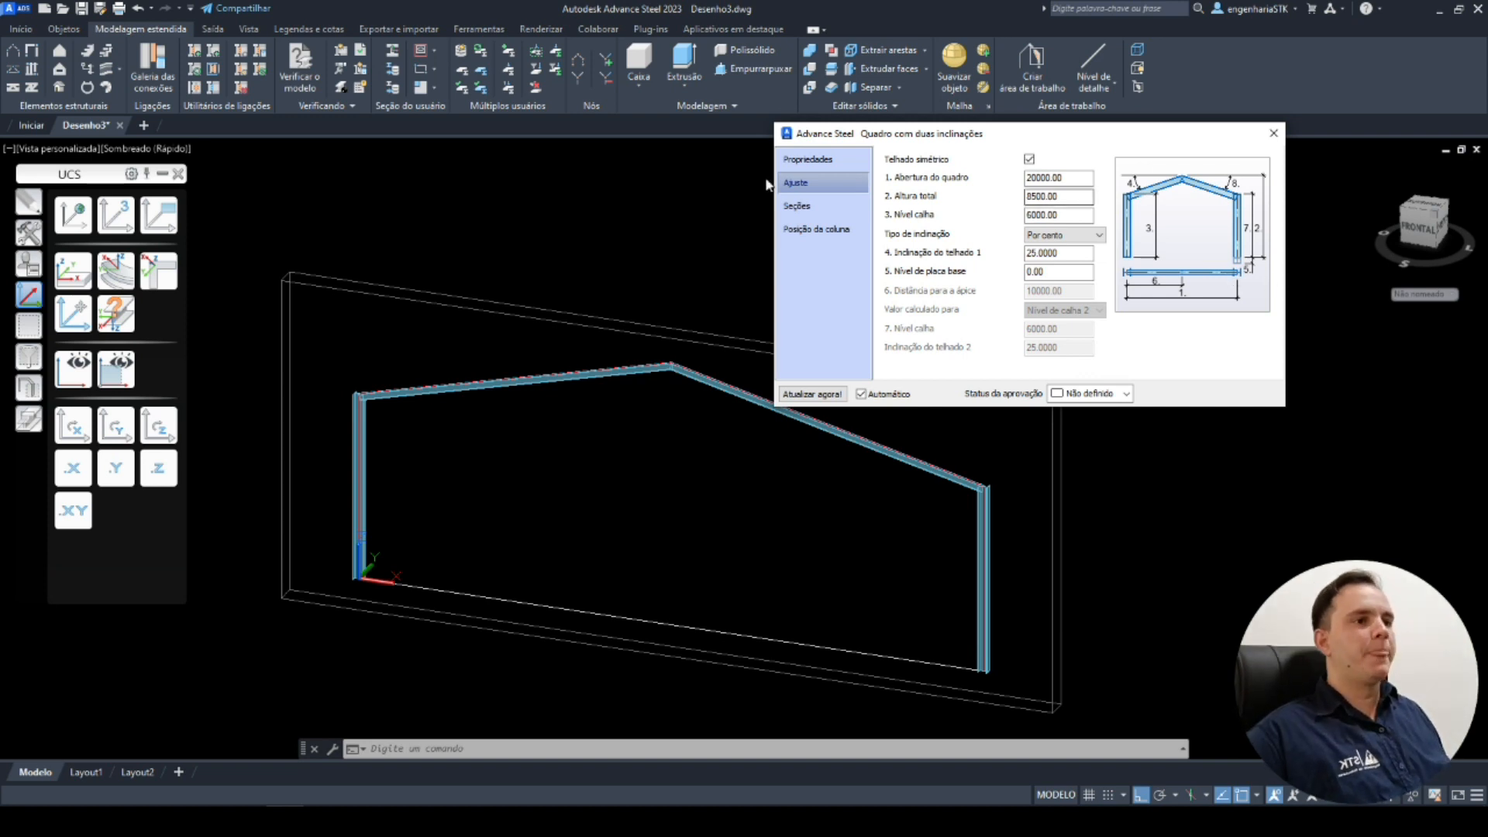
click(830, 210)
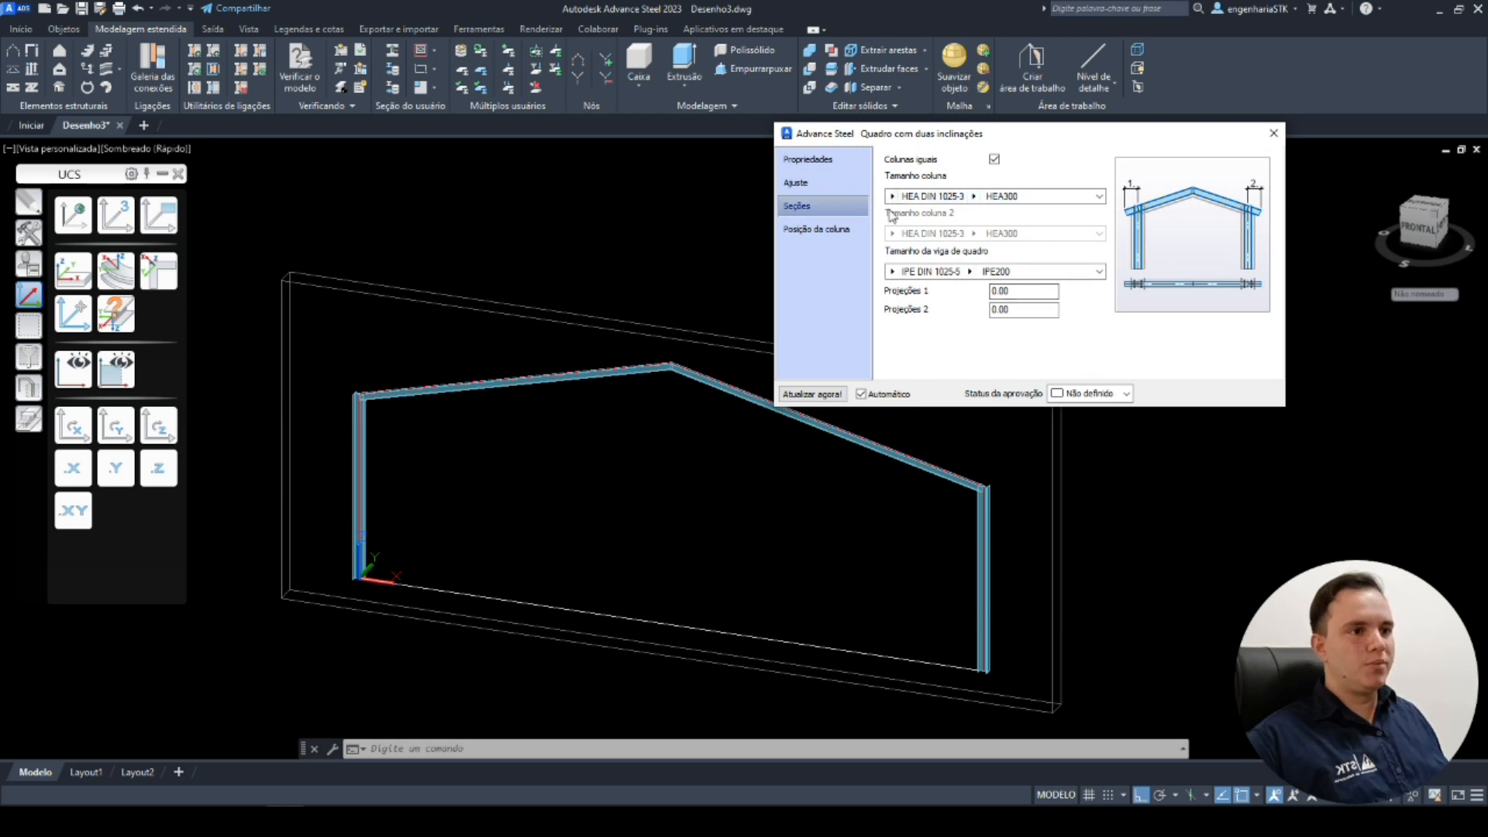
click(892, 197)
mouse_move(895, 199)
scroll(997, 371, down, 3)
scroll(997, 371, up, 6)
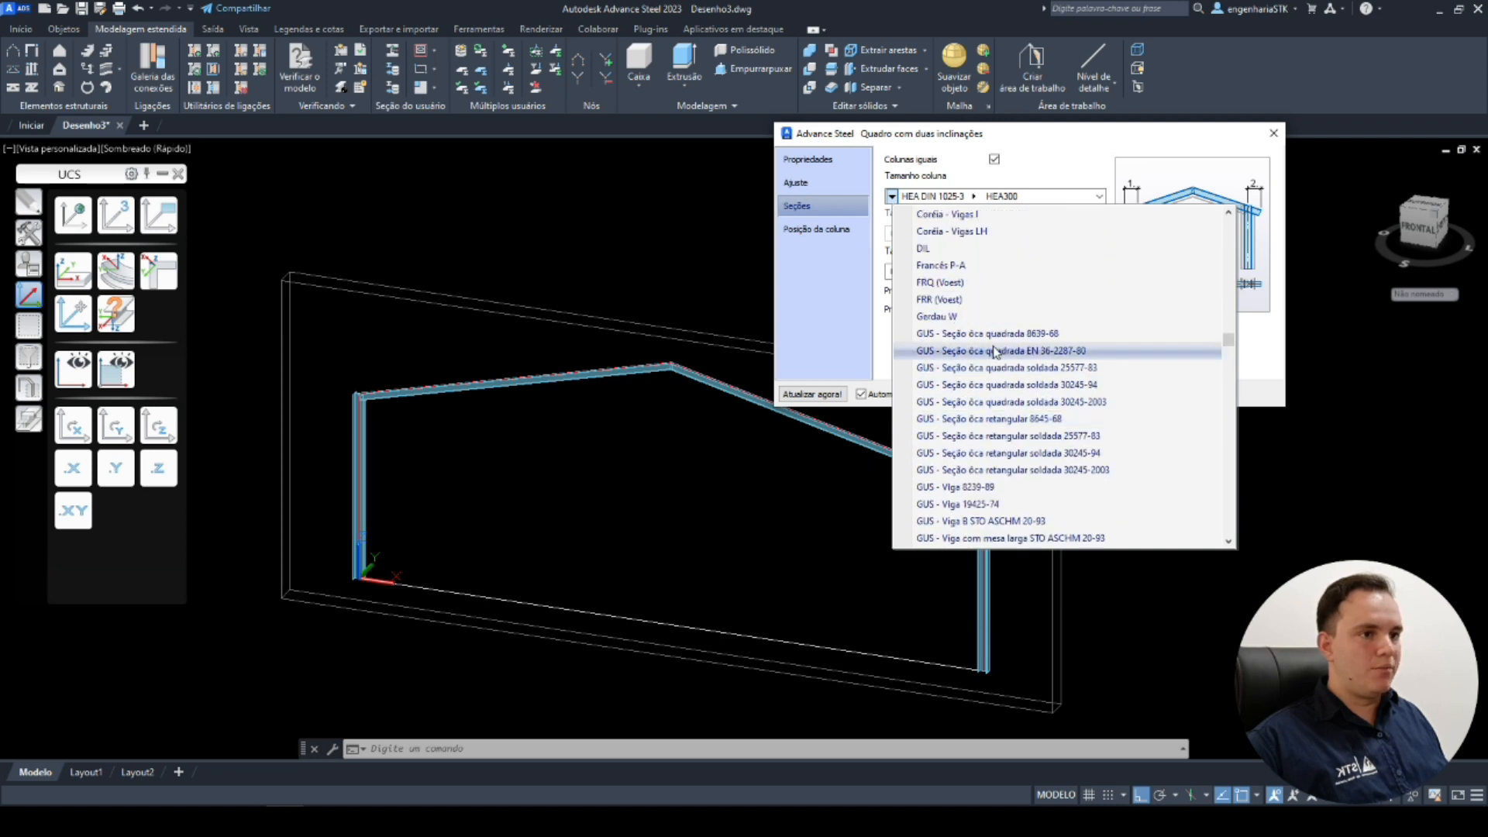
click(1001, 317)
click(949, 197)
scroll(987, 354, down, 5)
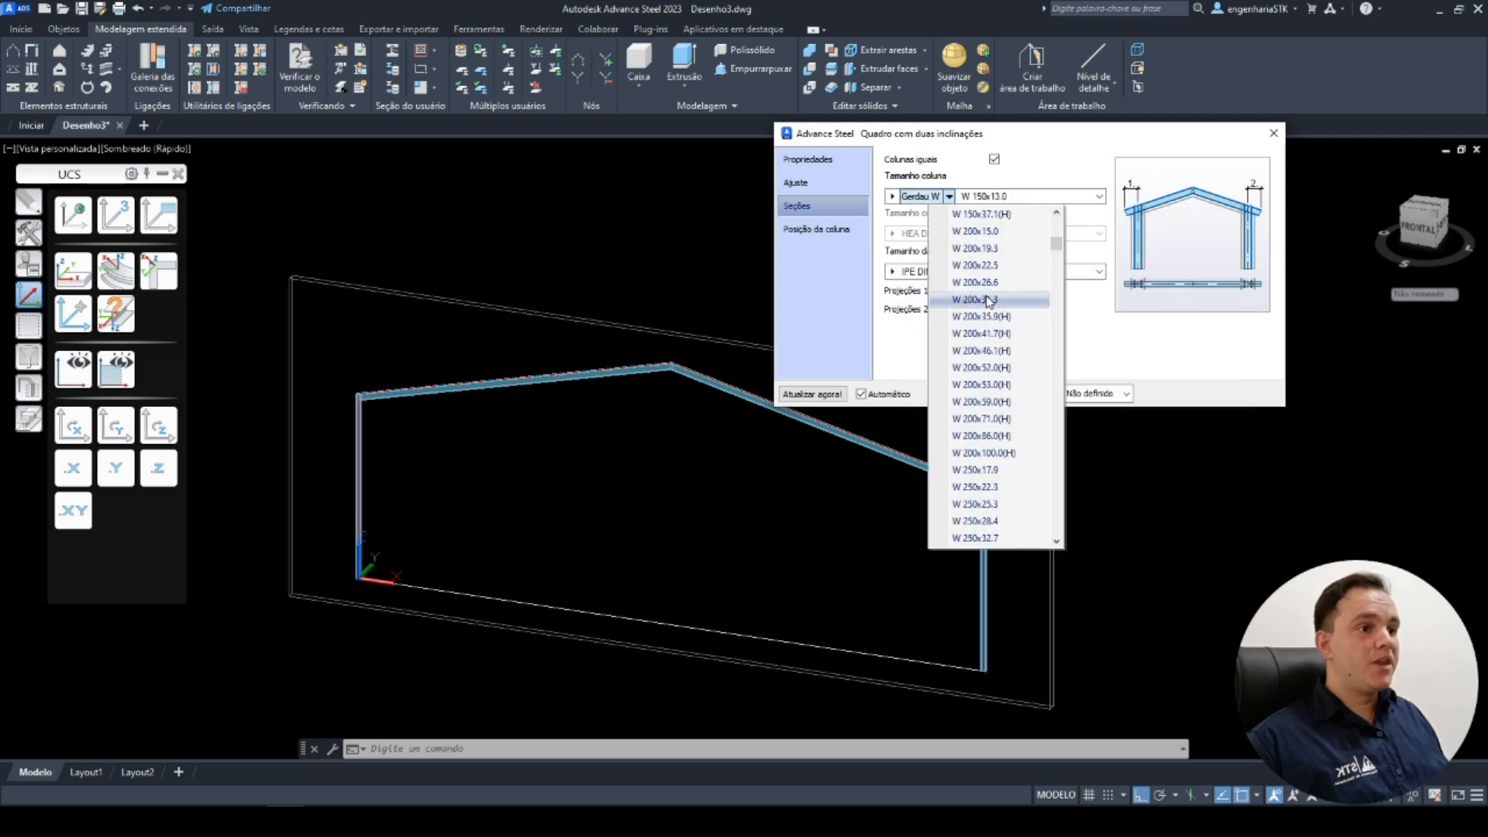
scroll(987, 353, up, 4)
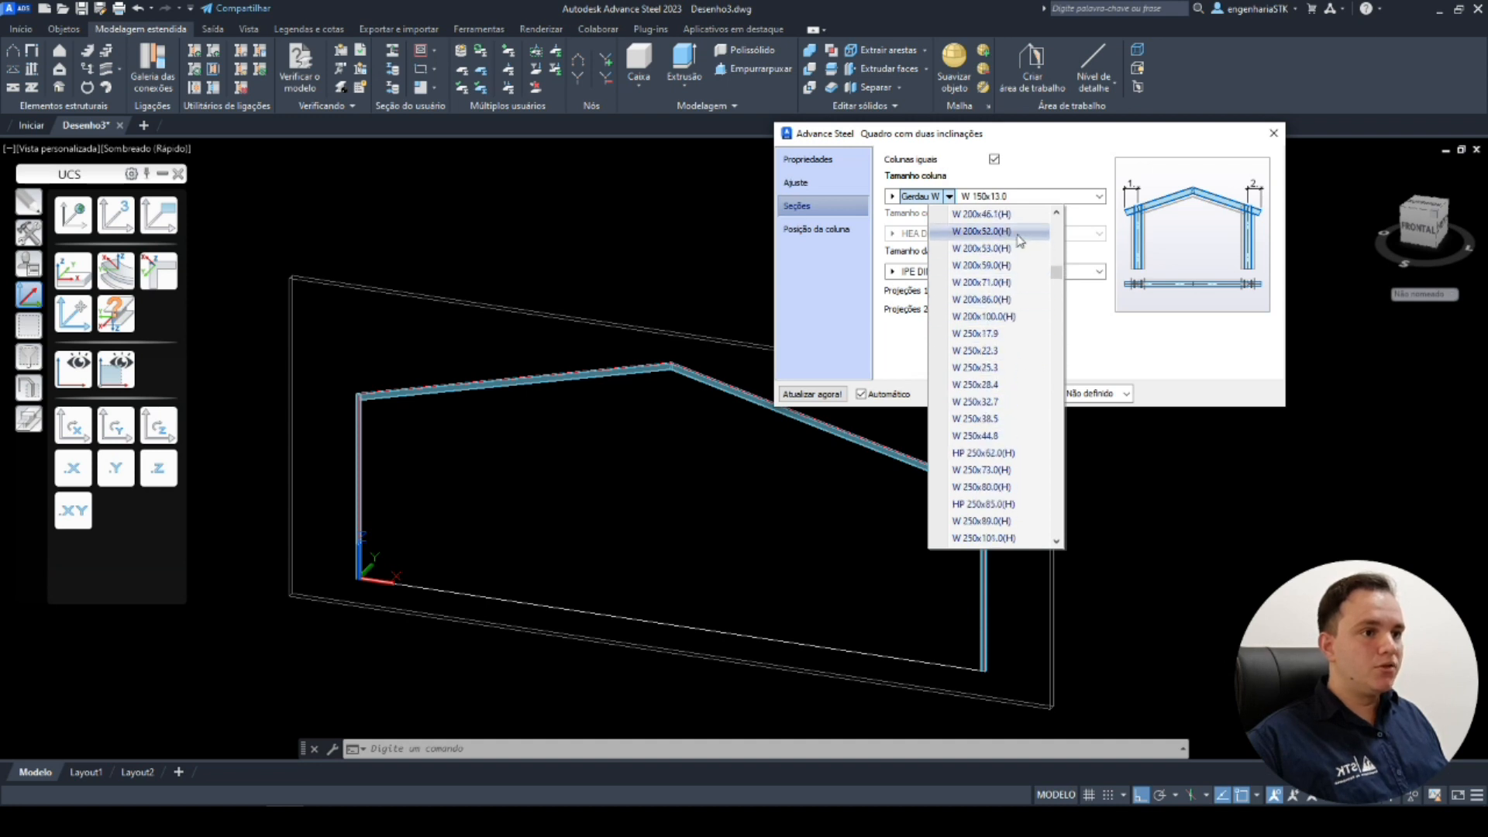
click(980, 214)
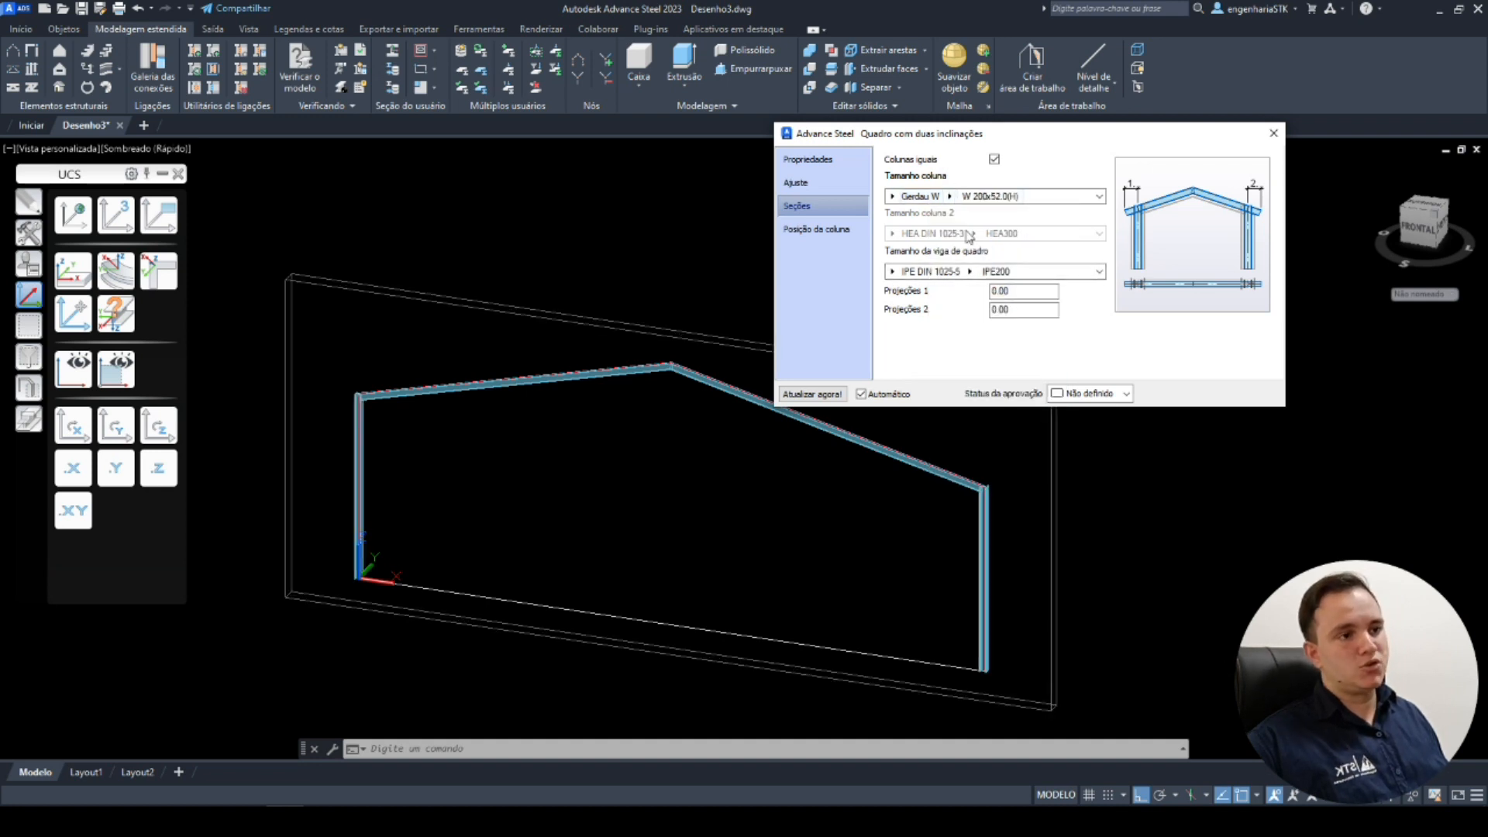
Set the frame's rafter section to Gerdau W 360x32.9.
click(997, 162)
click(997, 162)
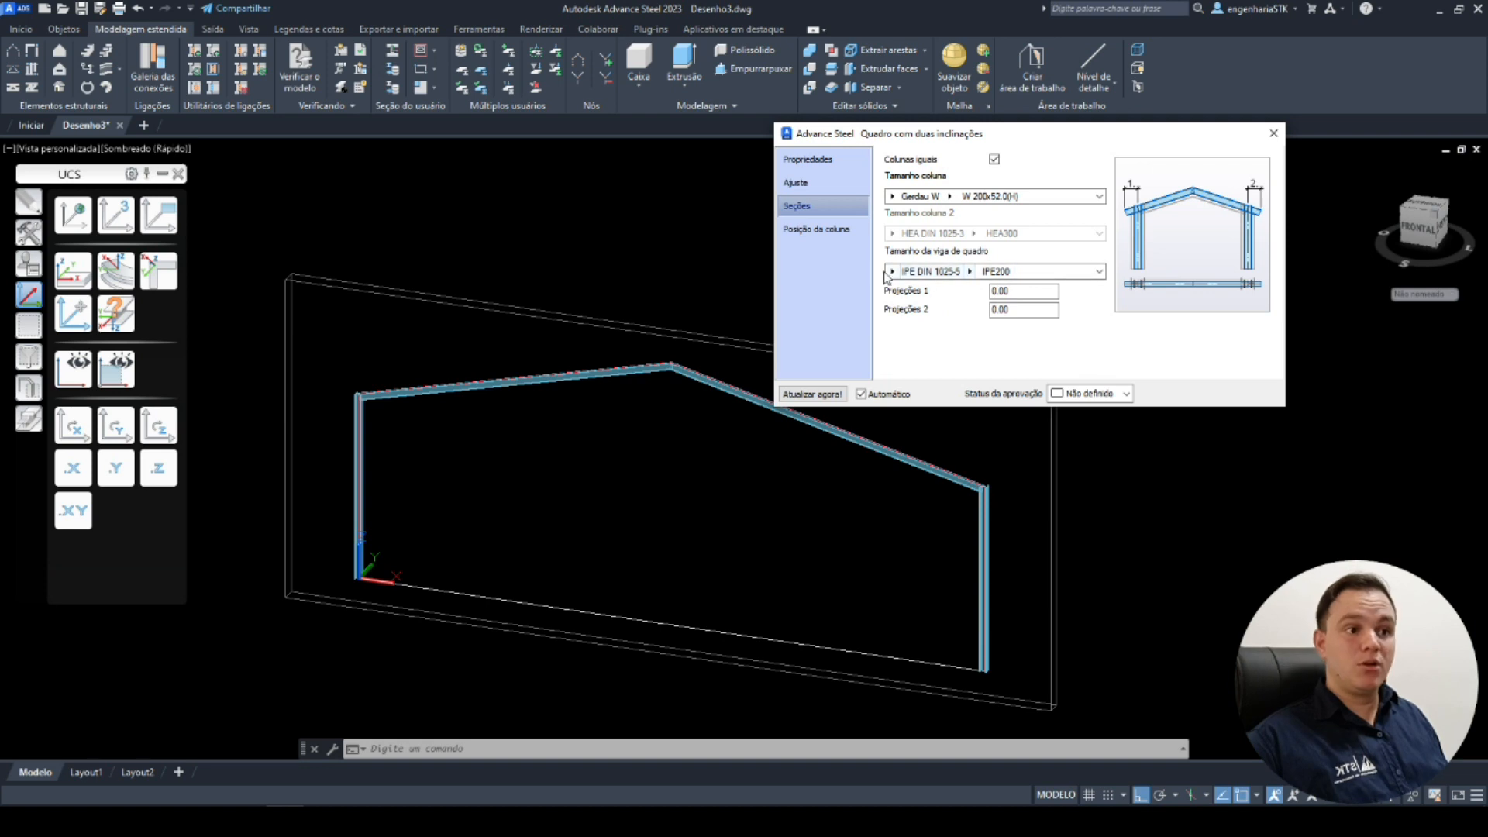
click(970, 271)
click(892, 271)
scroll(1064, 465, up, 8)
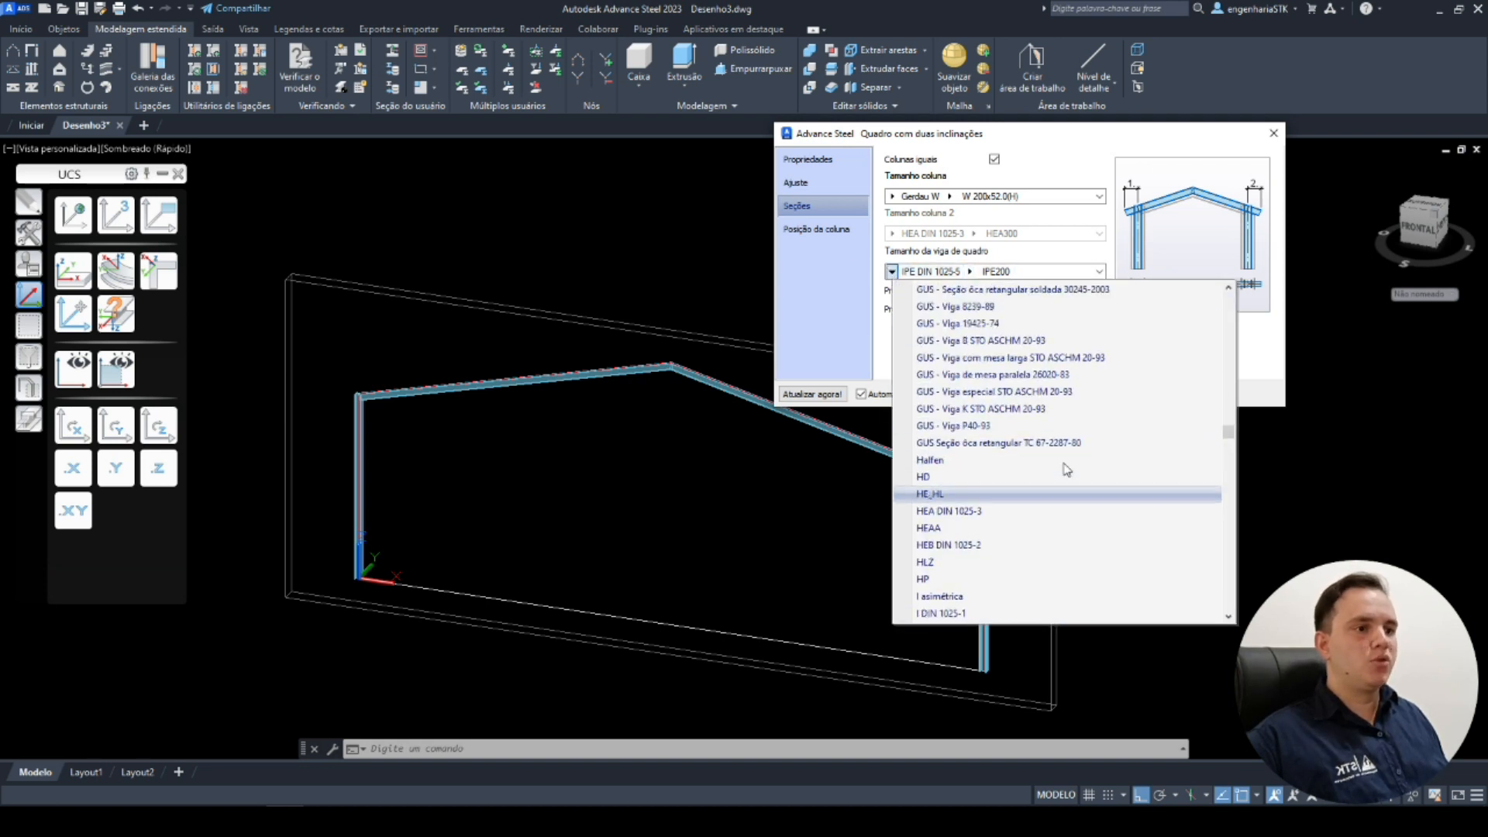
click(997, 375)
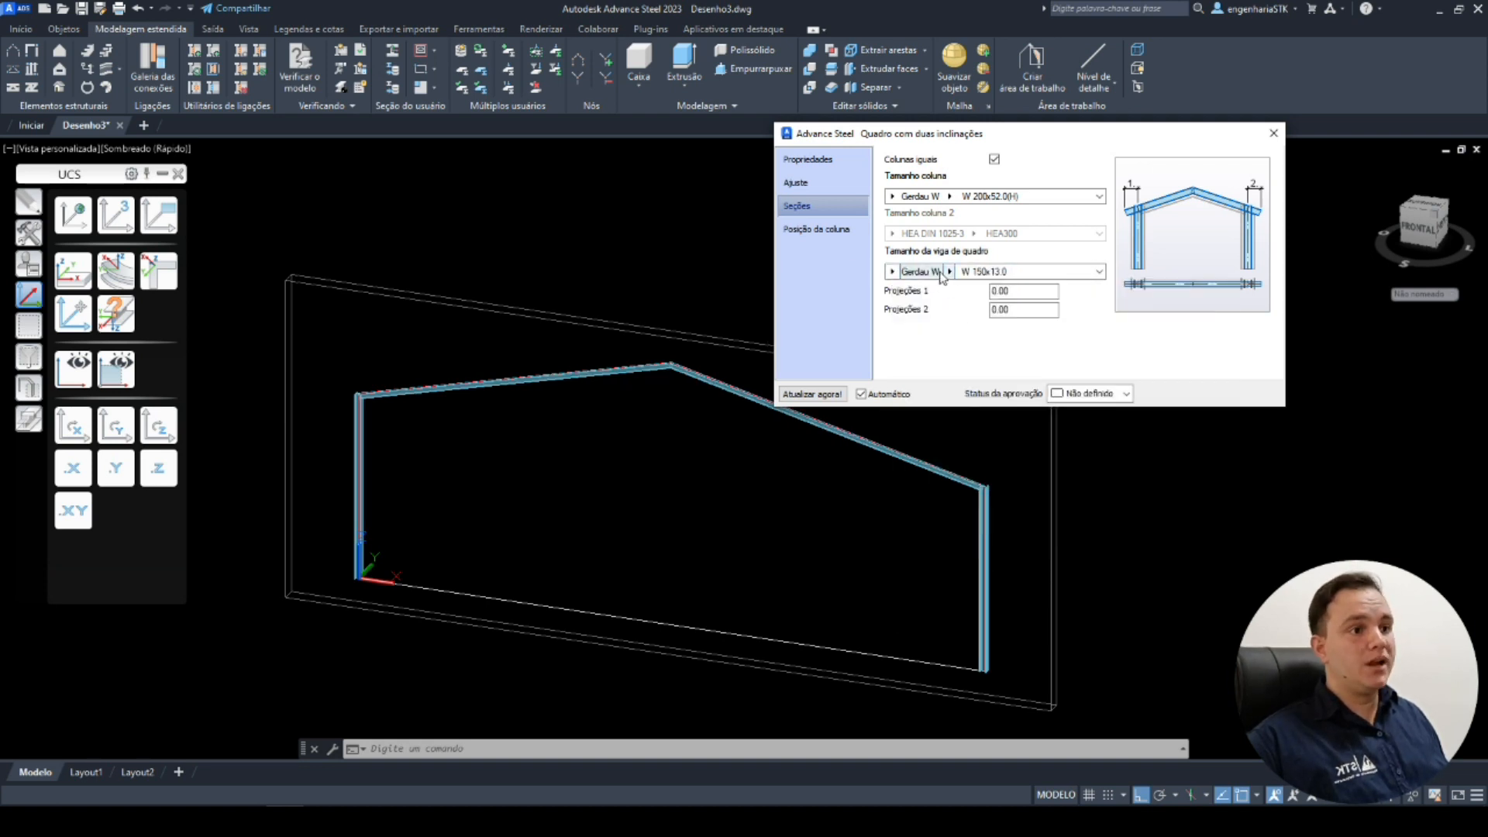
click(948, 272)
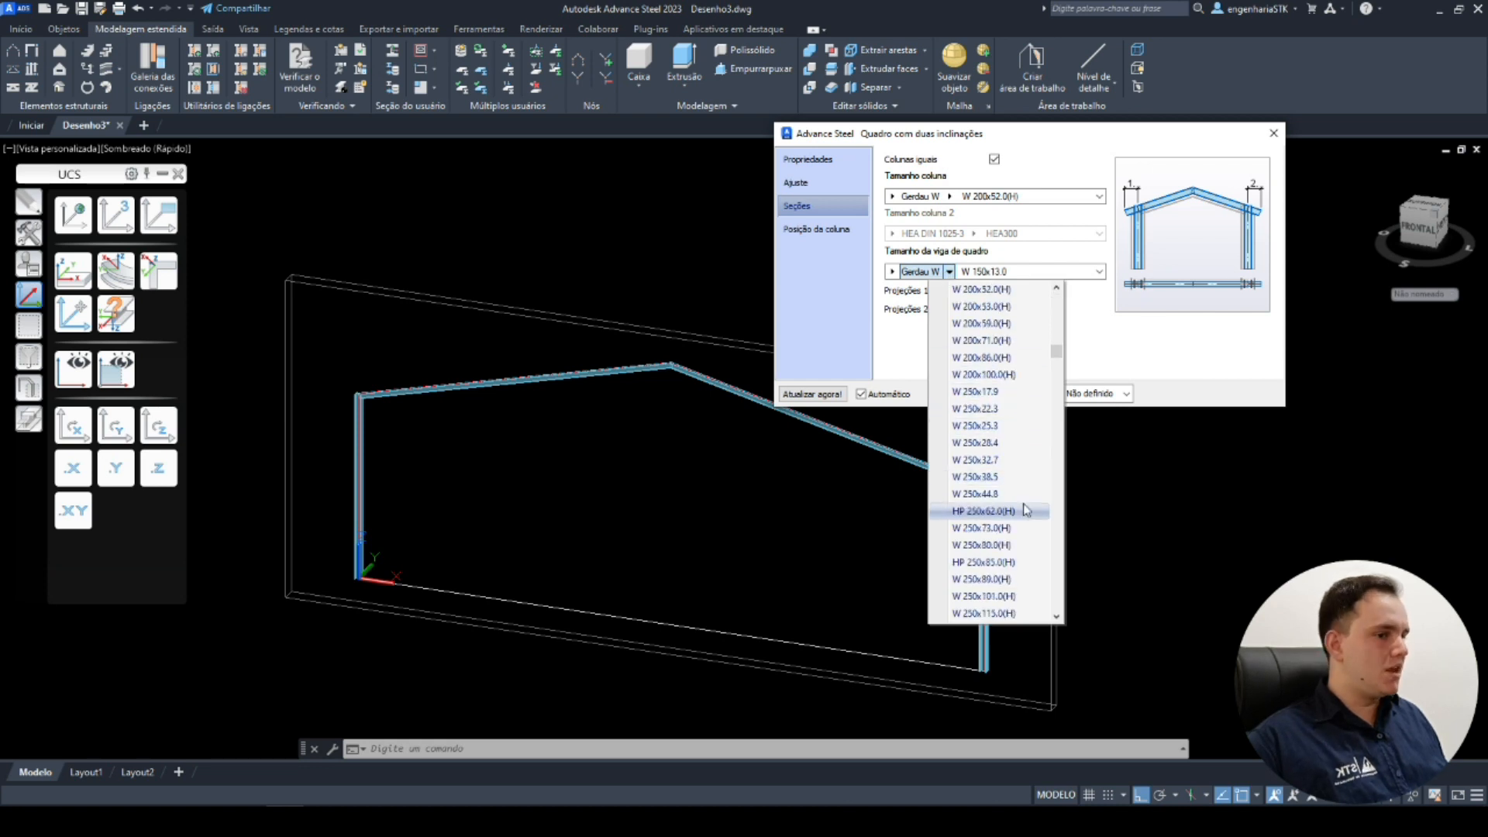
scroll(1029, 502, down, 10)
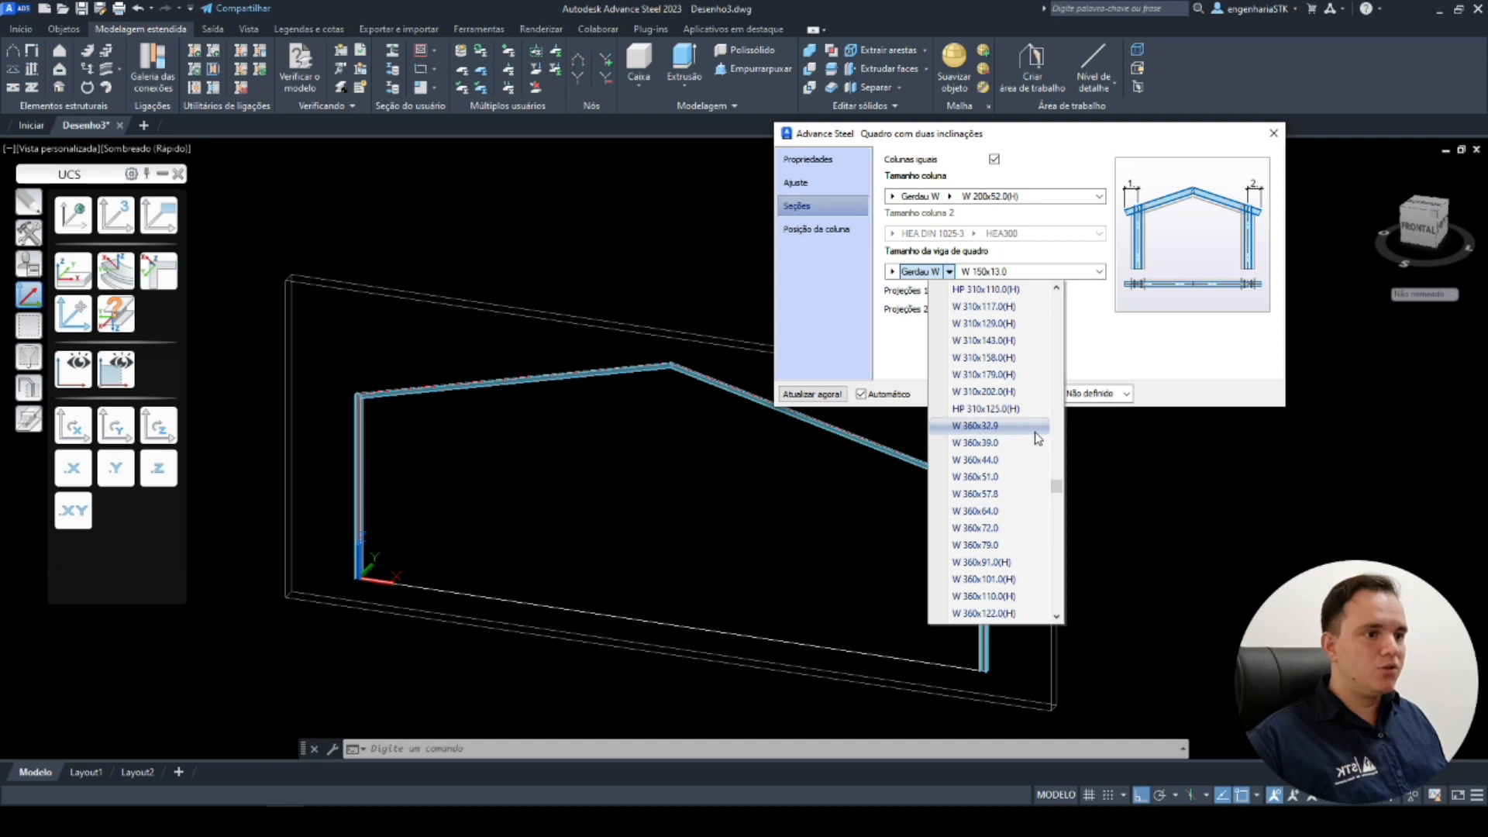
click(1036, 441)
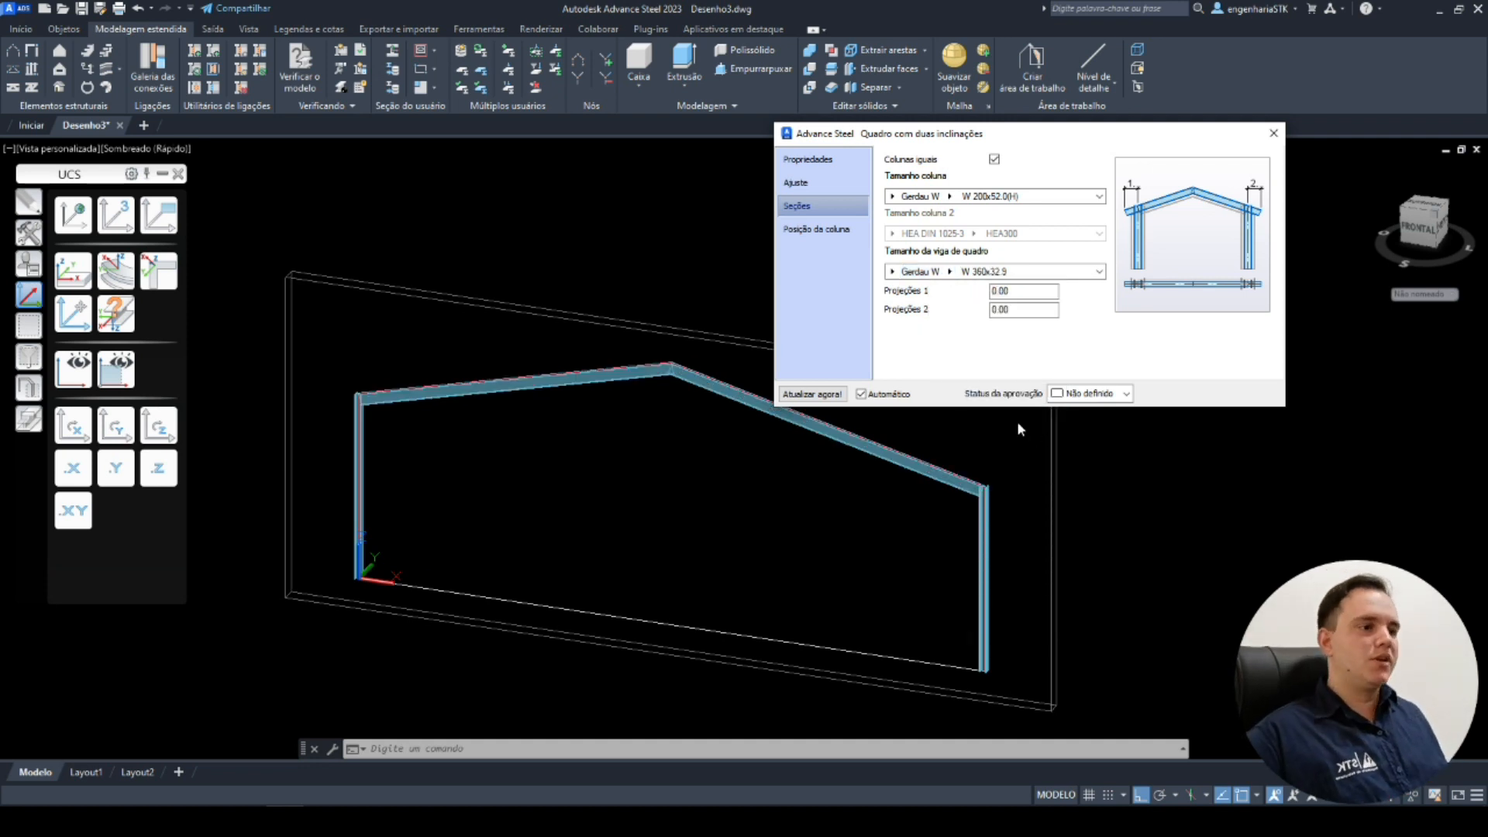
Try the column's inner position as Inferior and Top at the eaves joint, returning it to Meio.
click(817, 228)
shift+middle_drag(491, 467, 651, 508)
middle_drag(560, 678, 604, 354)
scroll(431, 406, up, 4)
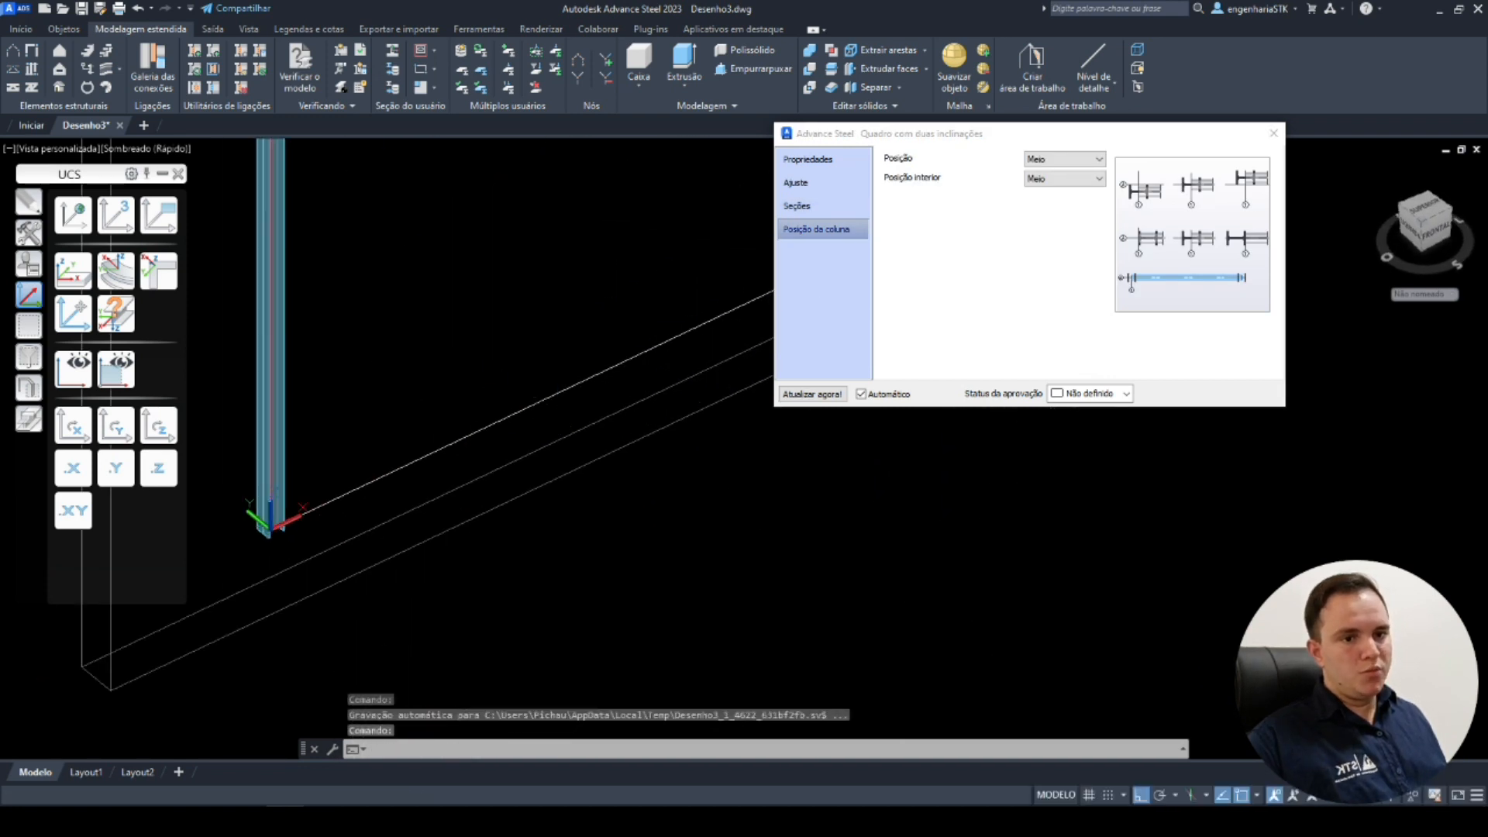
click(514, 487)
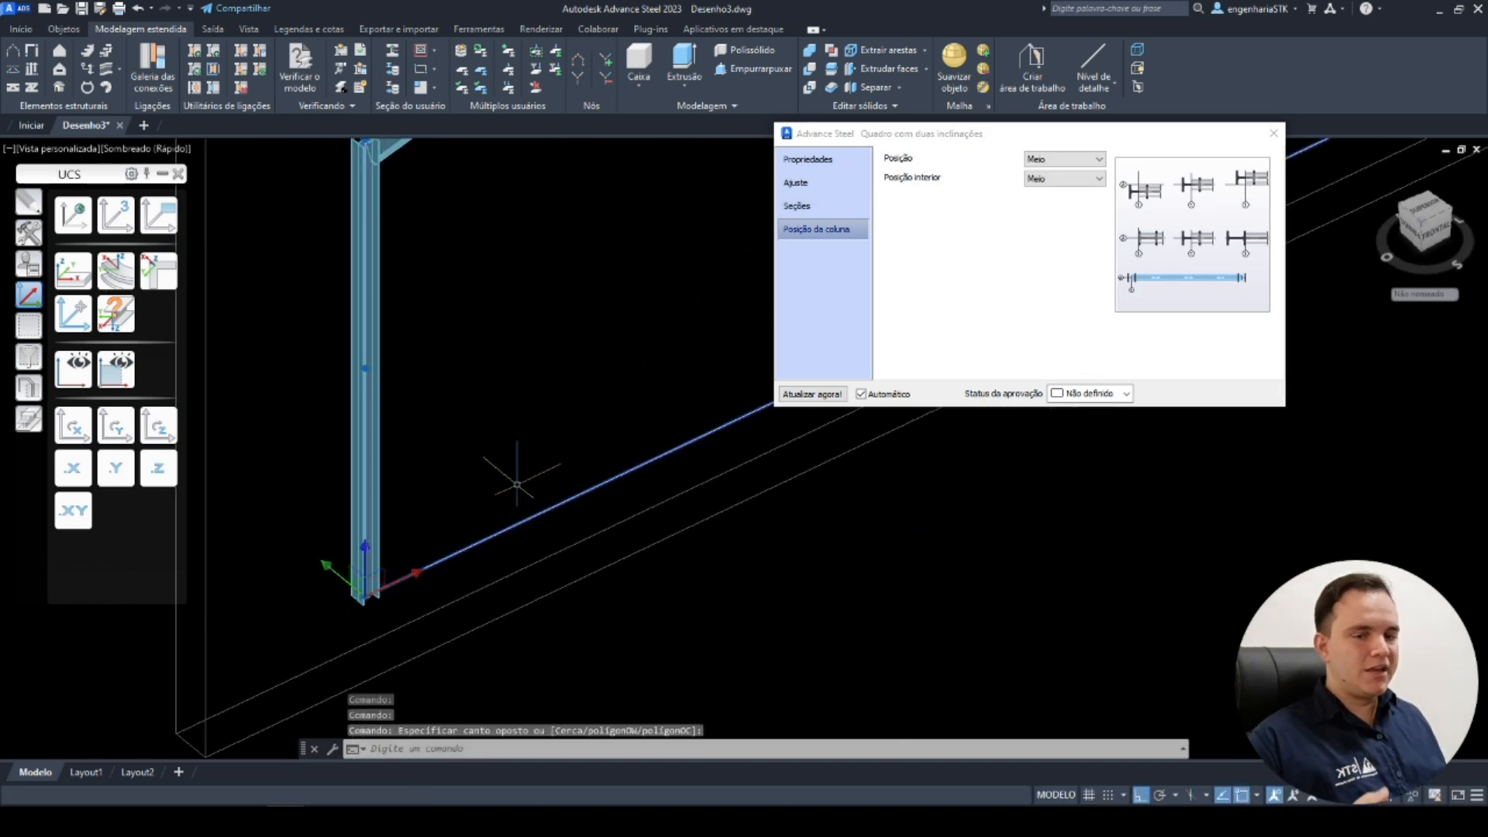
middle_drag(542, 460, 522, 531)
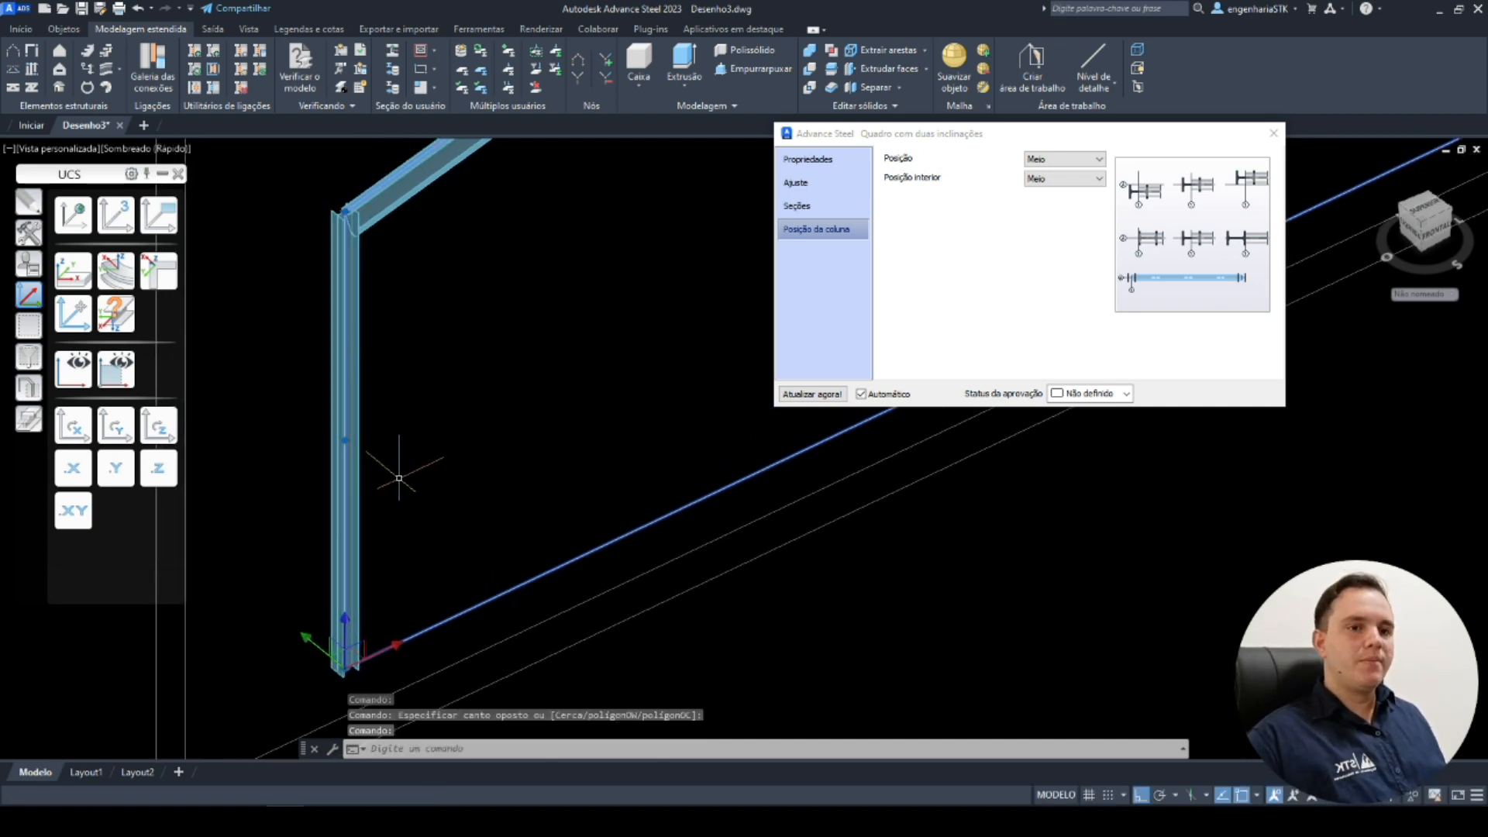
scroll(510, 342, up, 5)
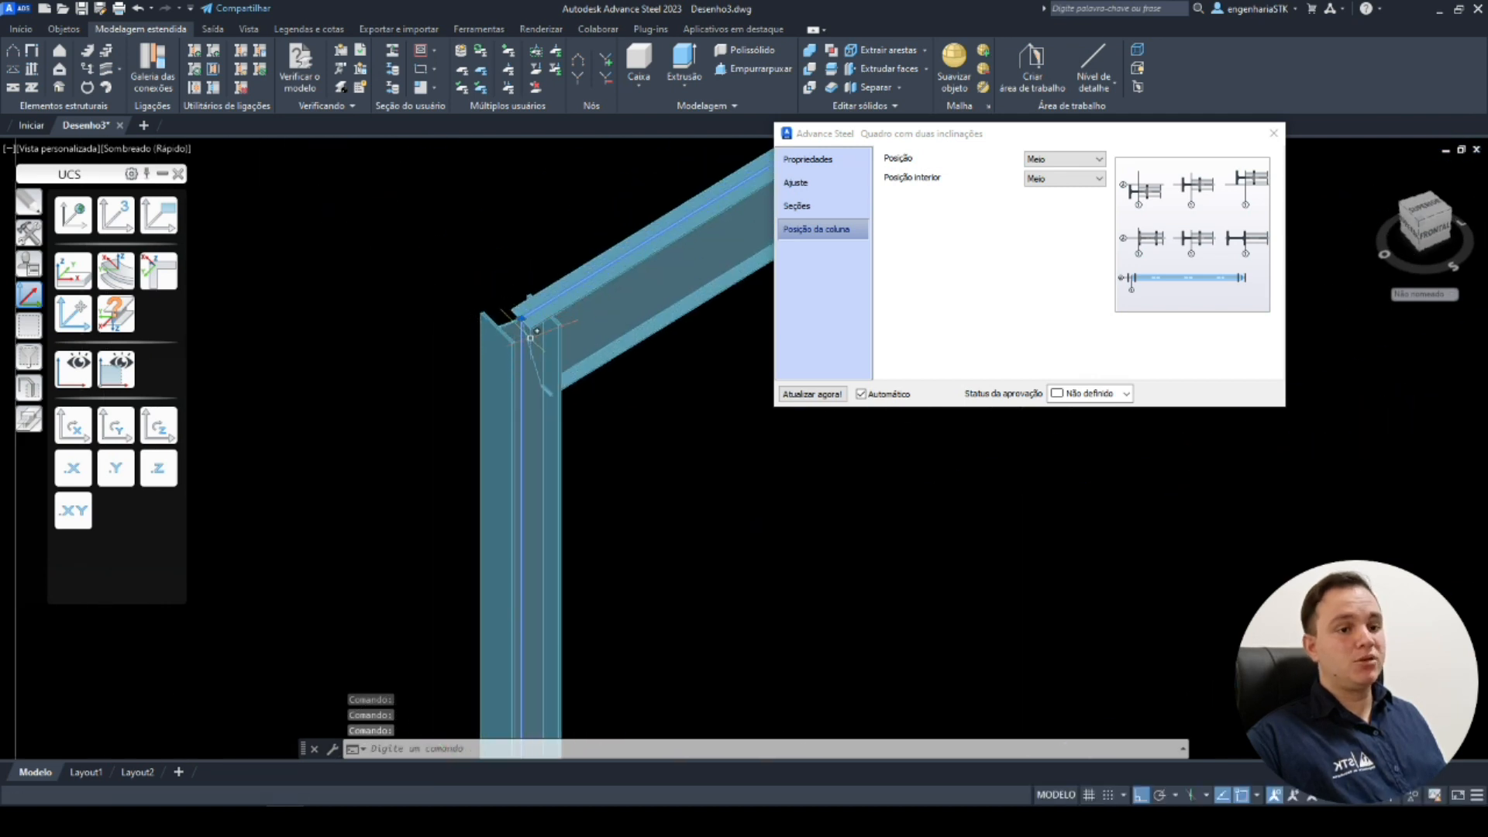
click(1048, 181)
click(1064, 218)
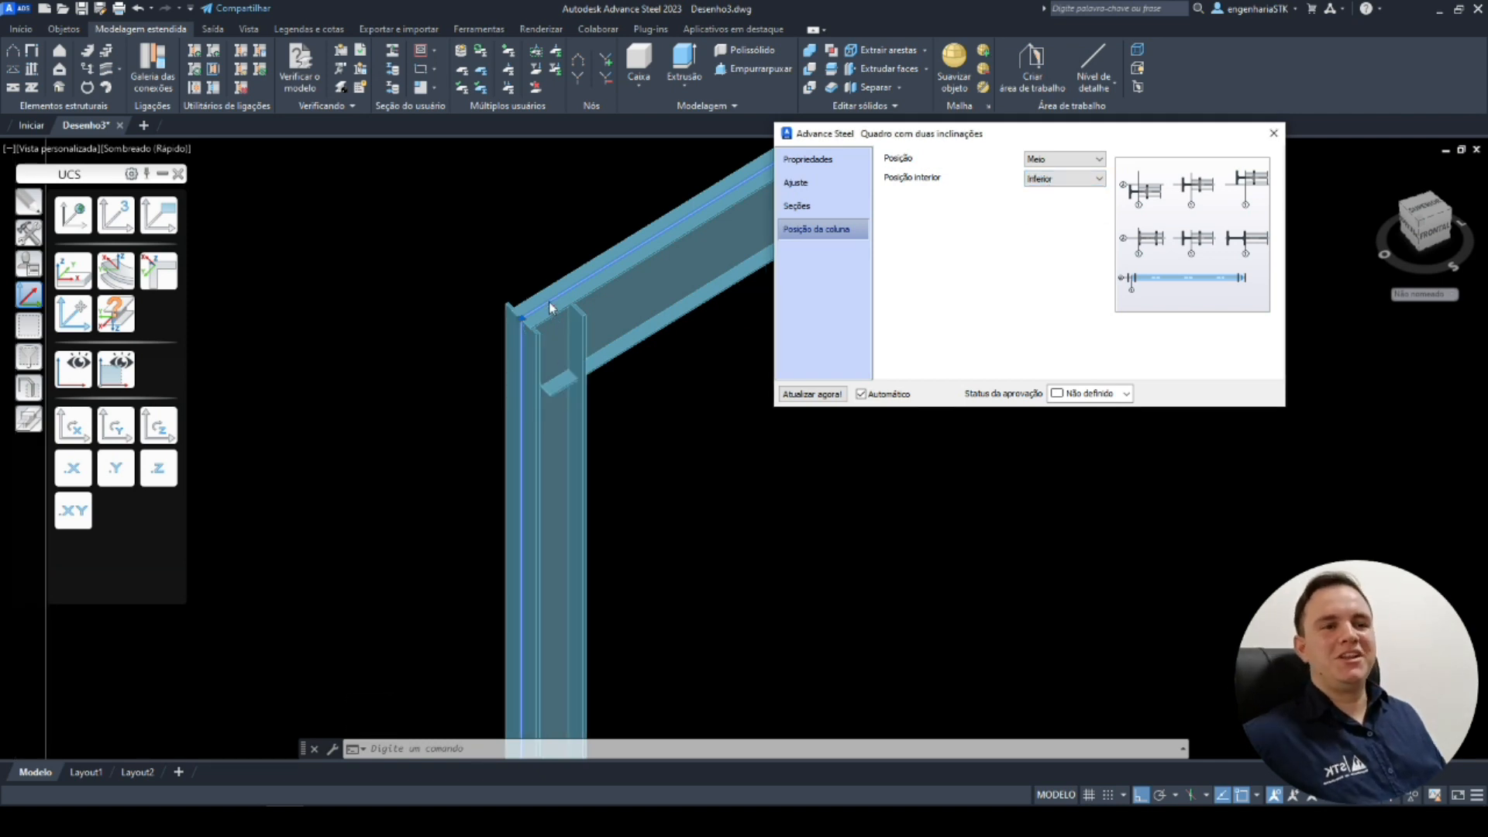
click(1072, 186)
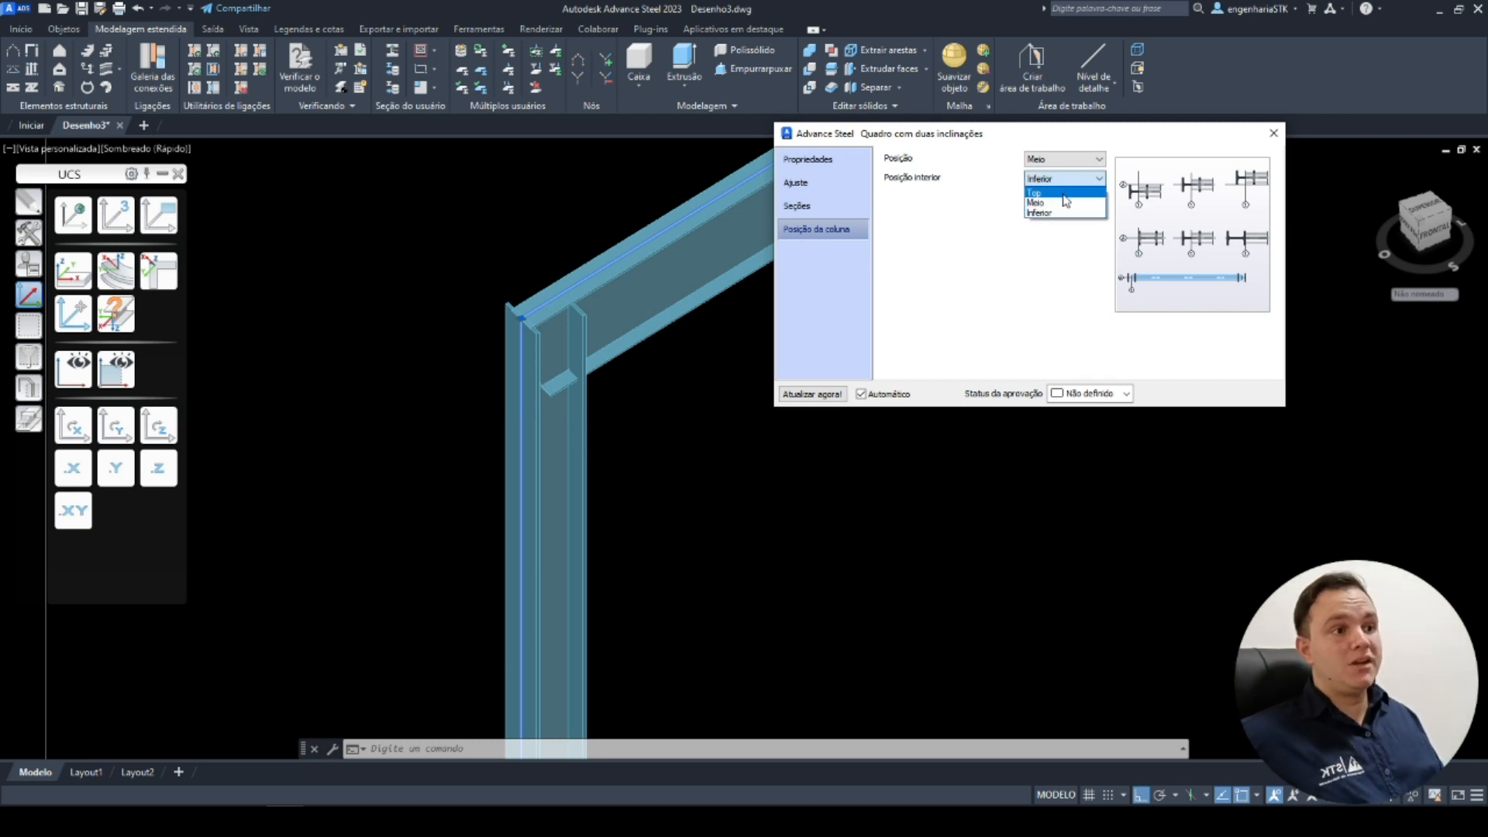
click(1063, 194)
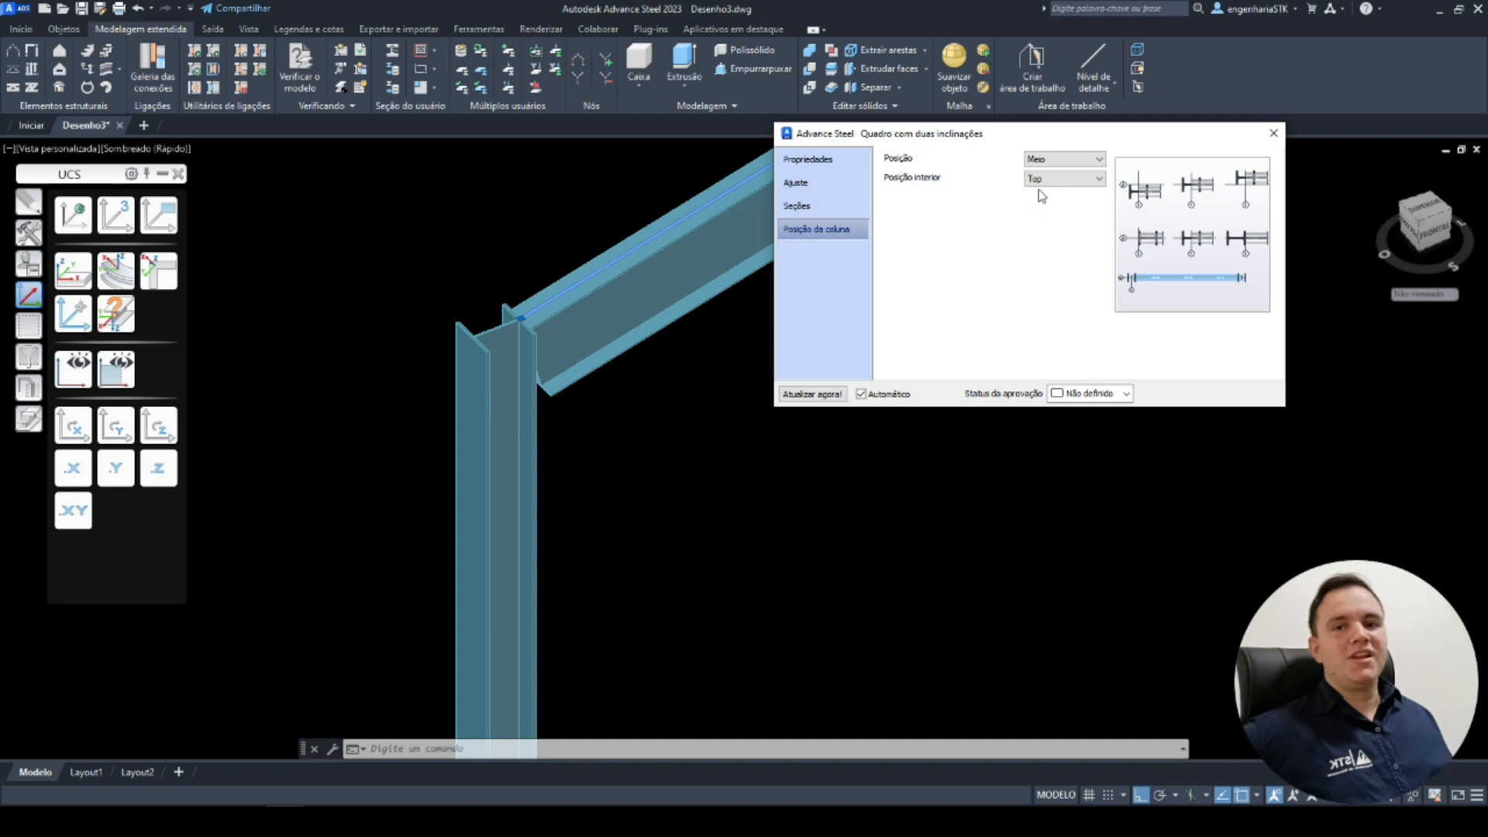
click(1042, 180)
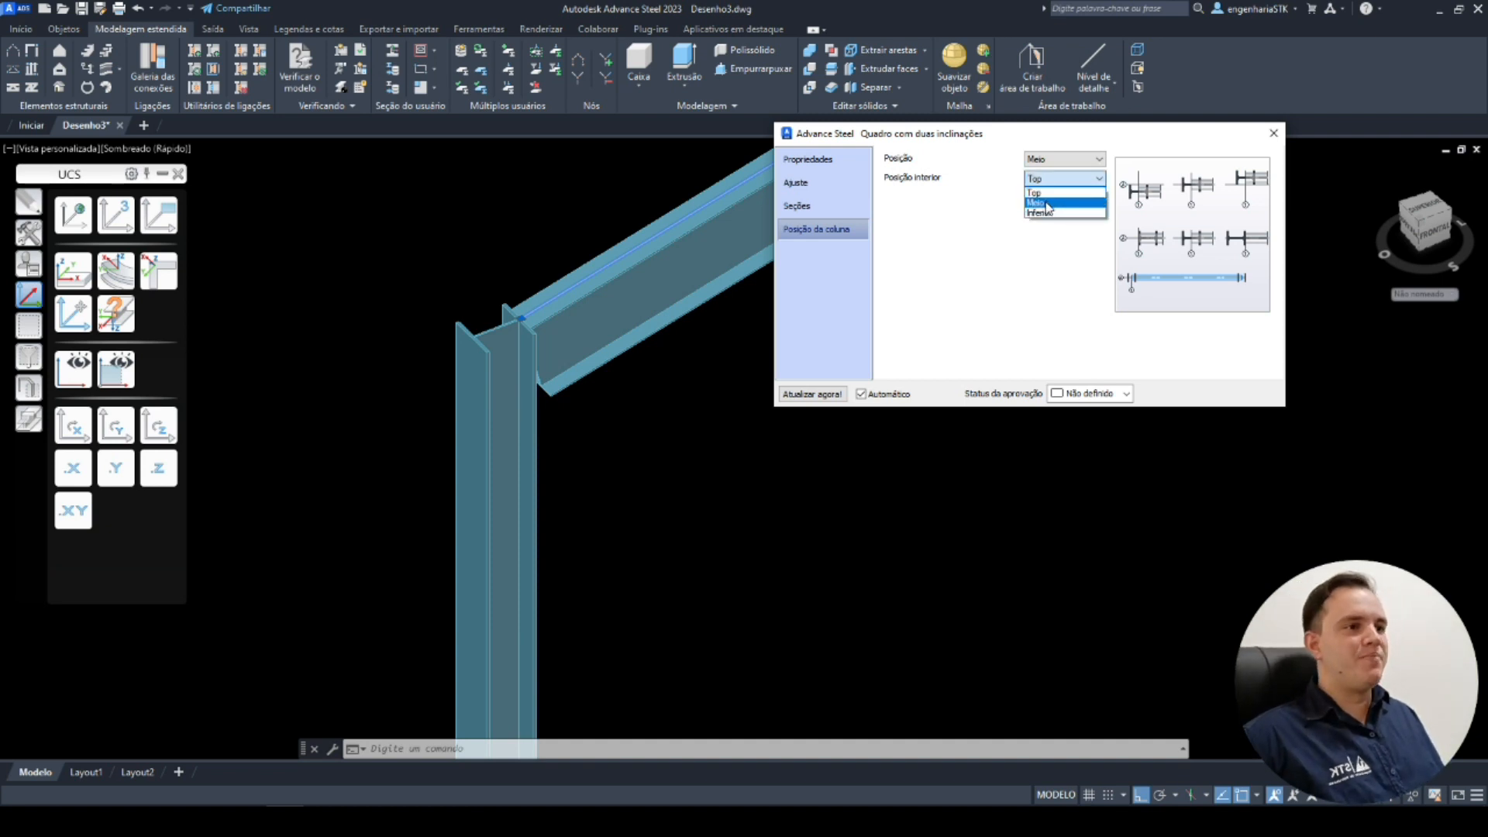
click(1047, 200)
Try the column position as Esquerda and Direita, returning it to Meio.
click(1061, 161)
click(1060, 174)
click(1061, 161)
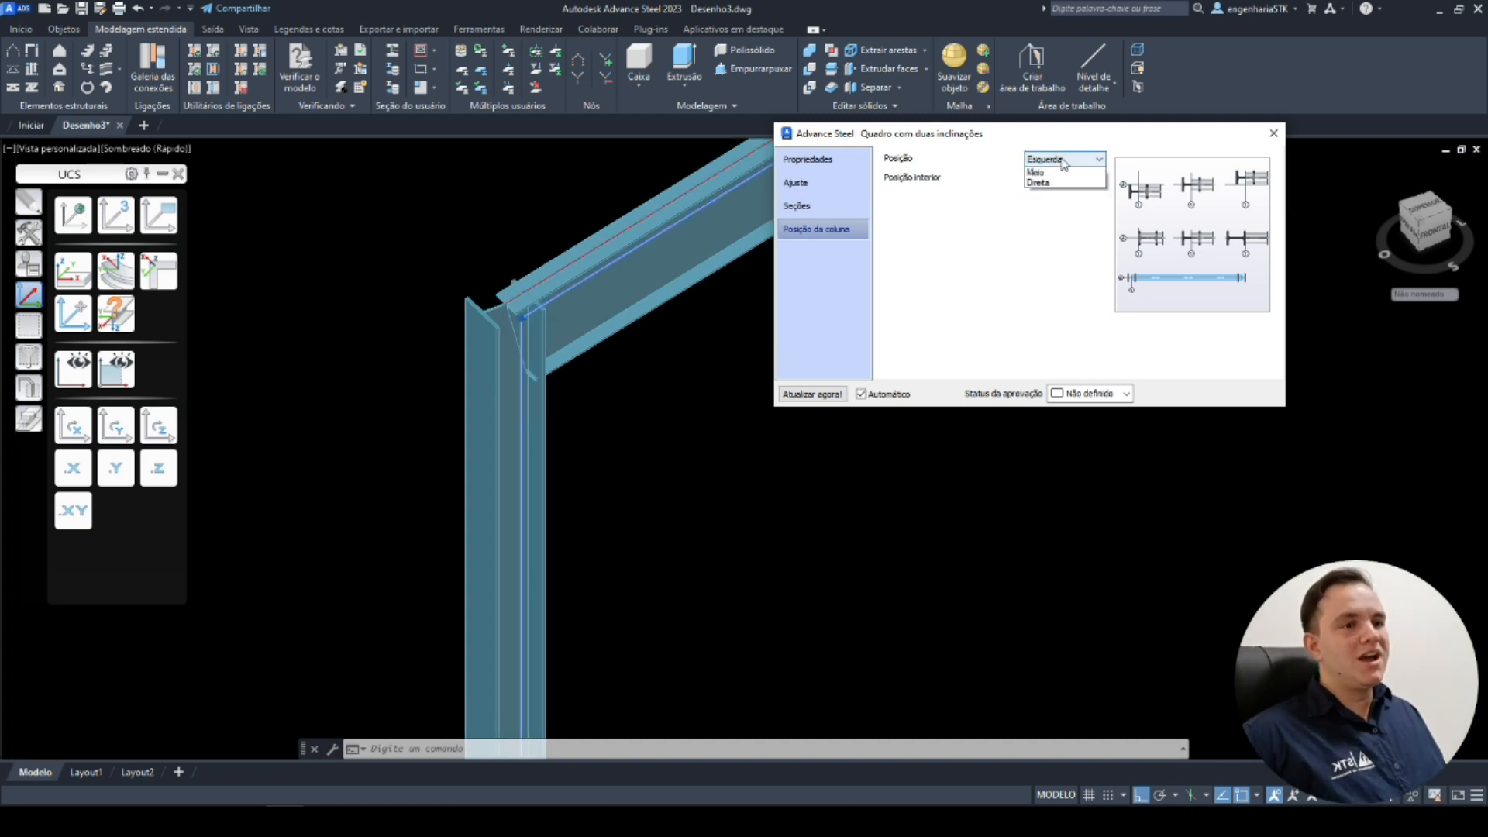
click(1061, 194)
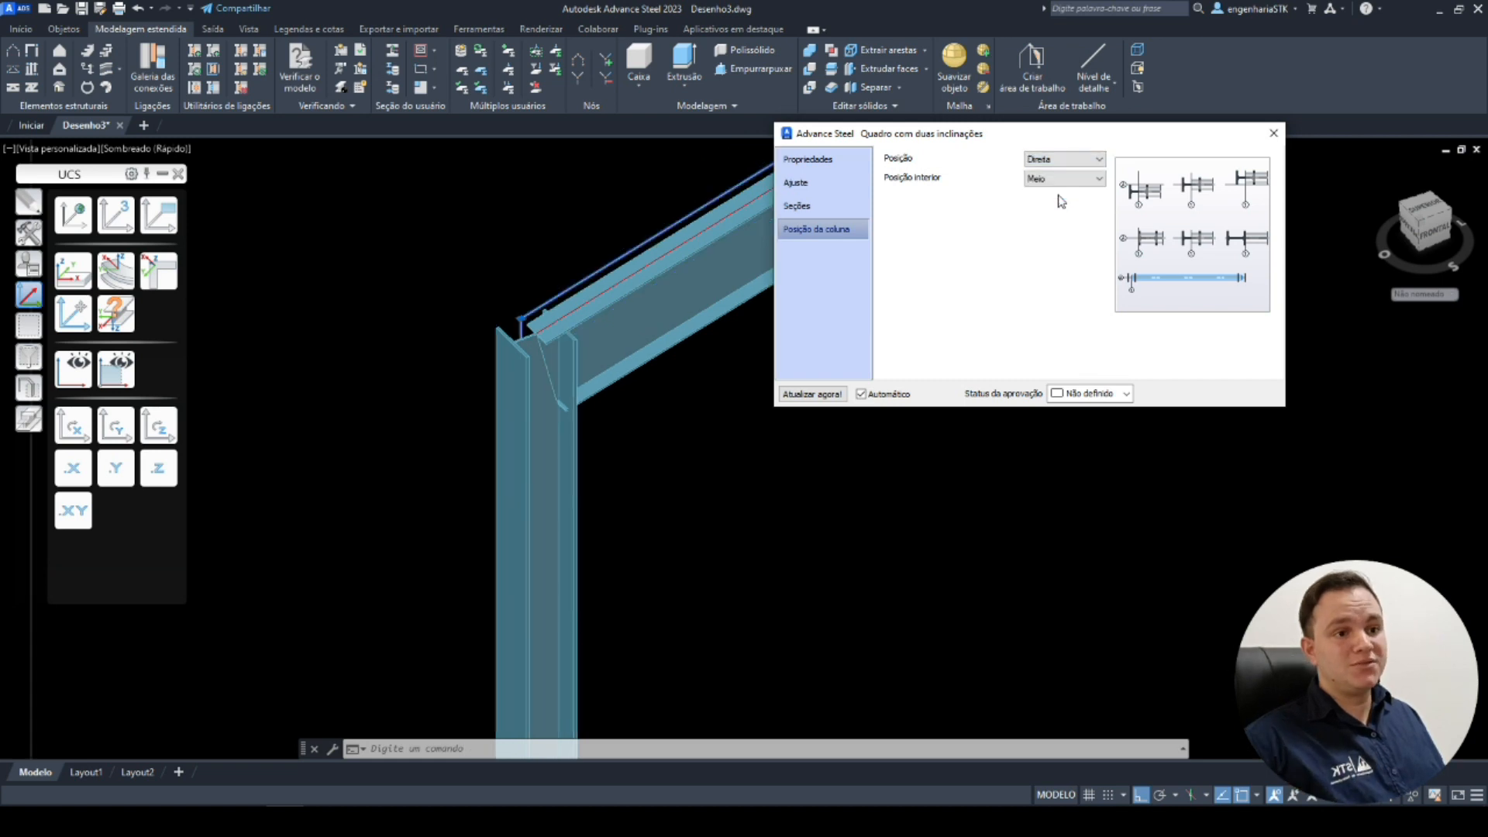
click(1082, 160)
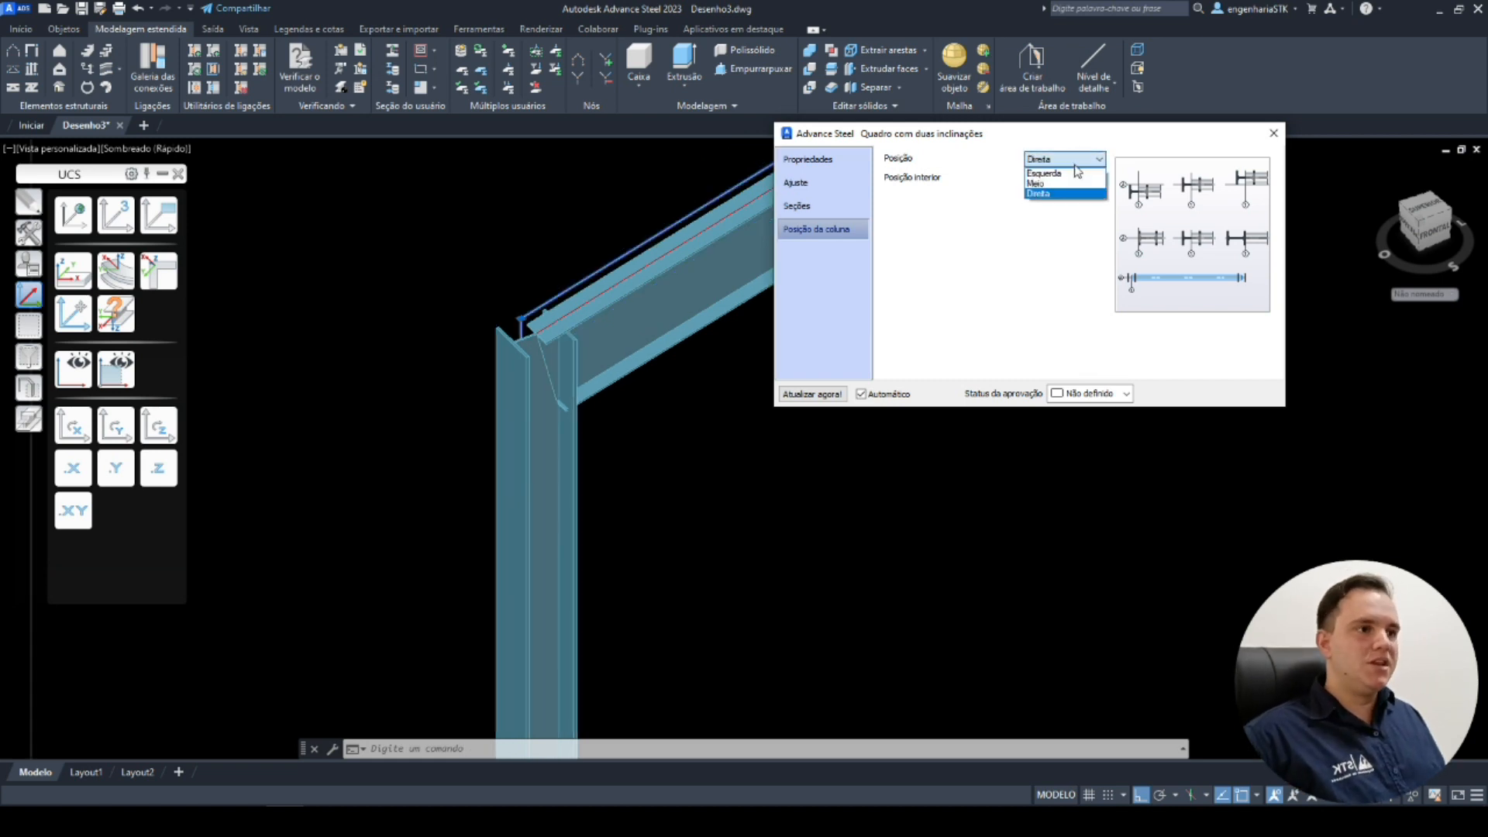
click(1074, 184)
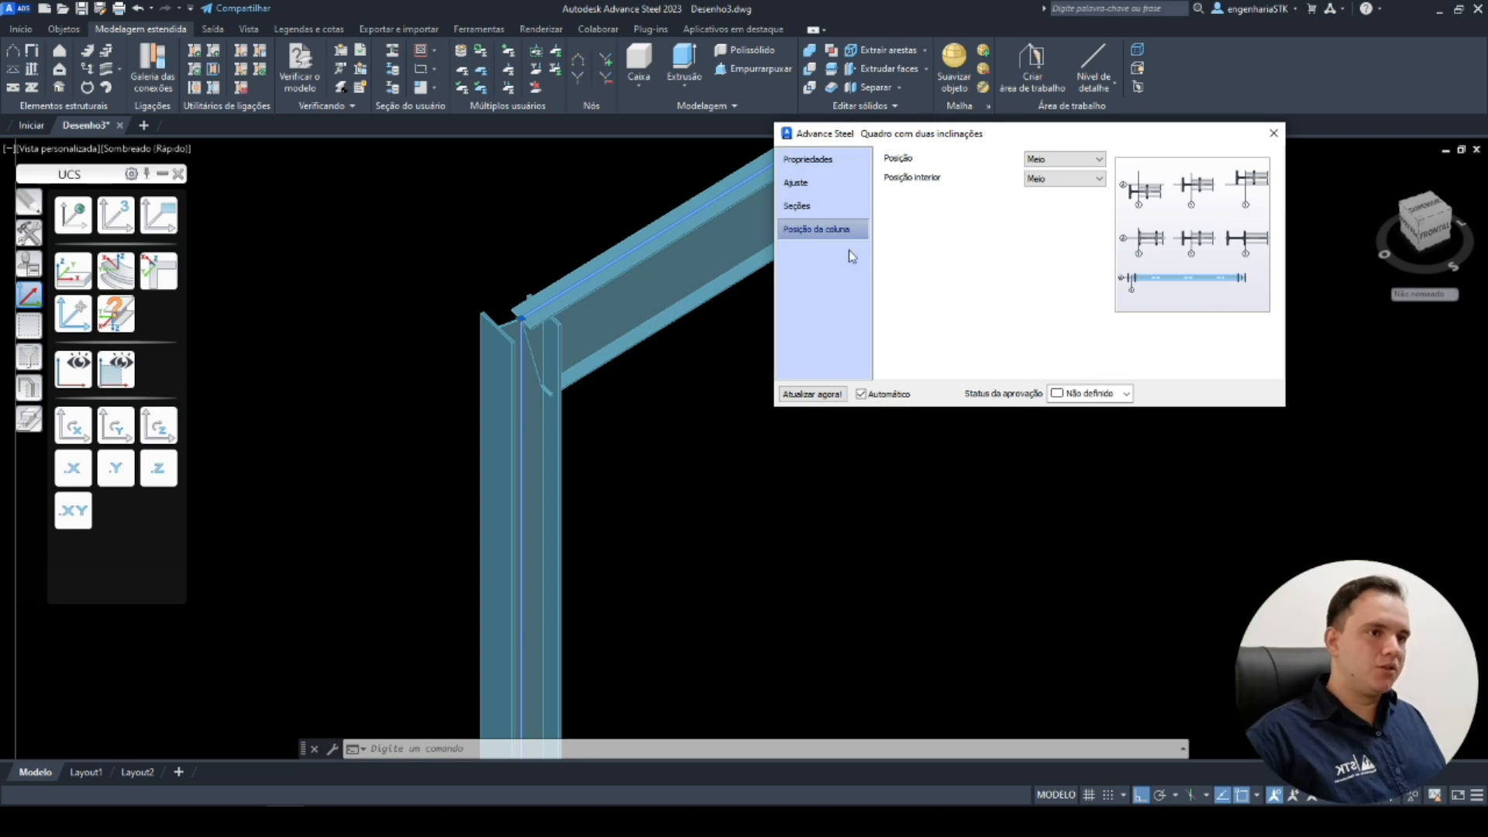
Close the portal frame dialog.
key(Escape)
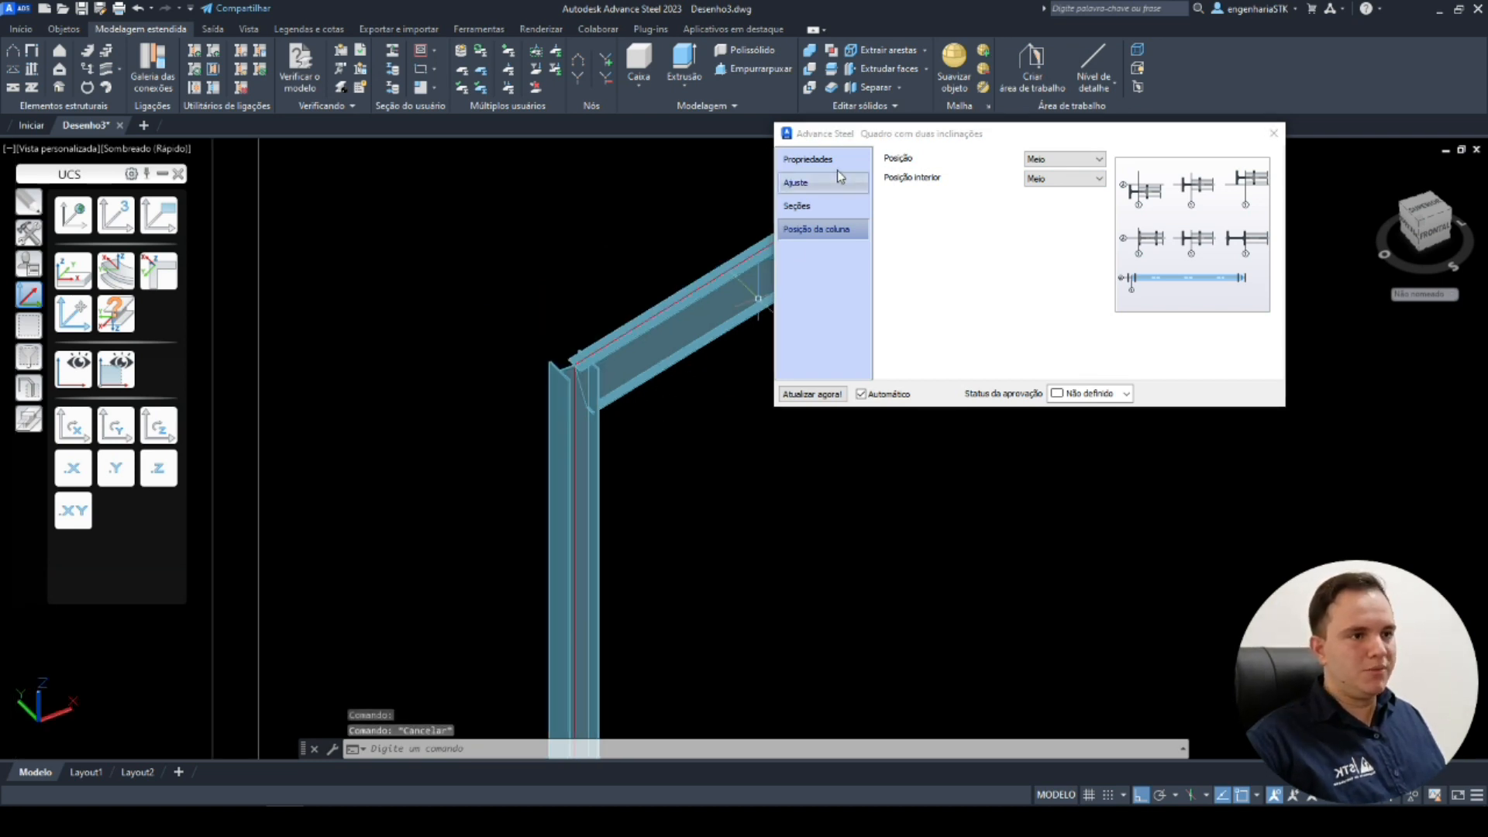
click(1273, 134)
scroll(979, 449, down, 3)
scroll(979, 449, down, 4)
middle_drag(1035, 440, 722, 489)
scroll(917, 395, up, 3)
middle_drag(917, 395, 954, 402)
scroll(954, 401, down, 2)
shift+middle_drag(954, 401, 858, 379)
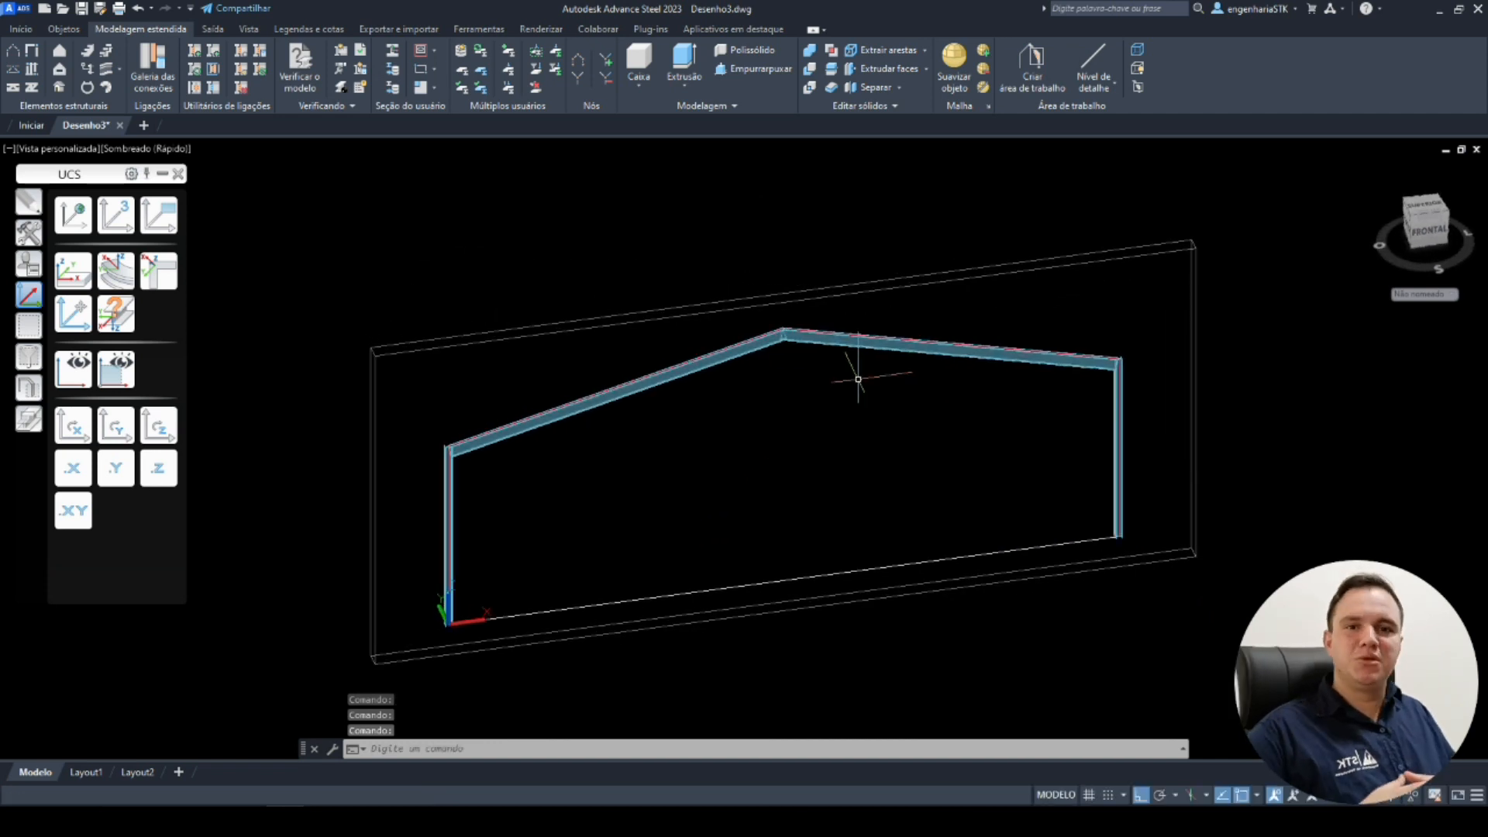